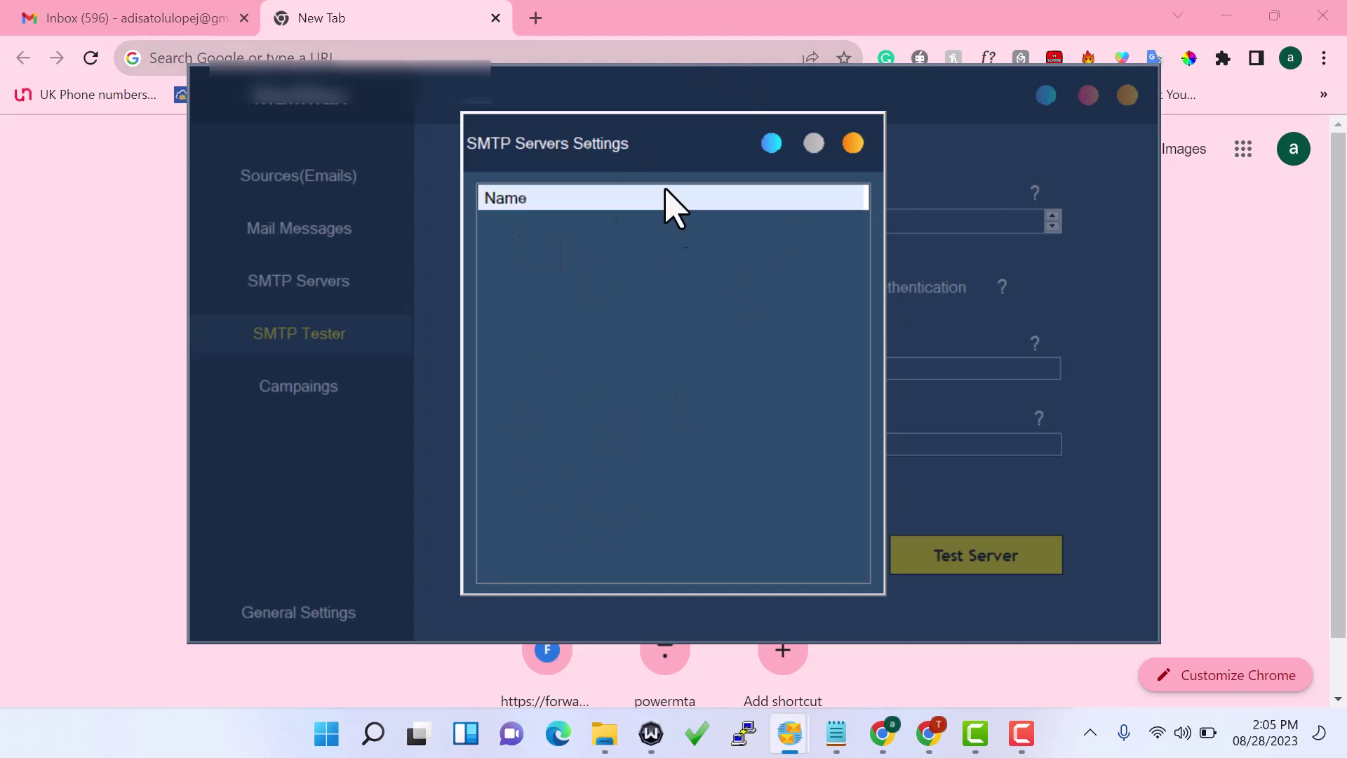
# Close the empty SMTP Servers Settings dialog, revealing the blank SMTP Tester form with port 25
pyautogui.click(851, 144)
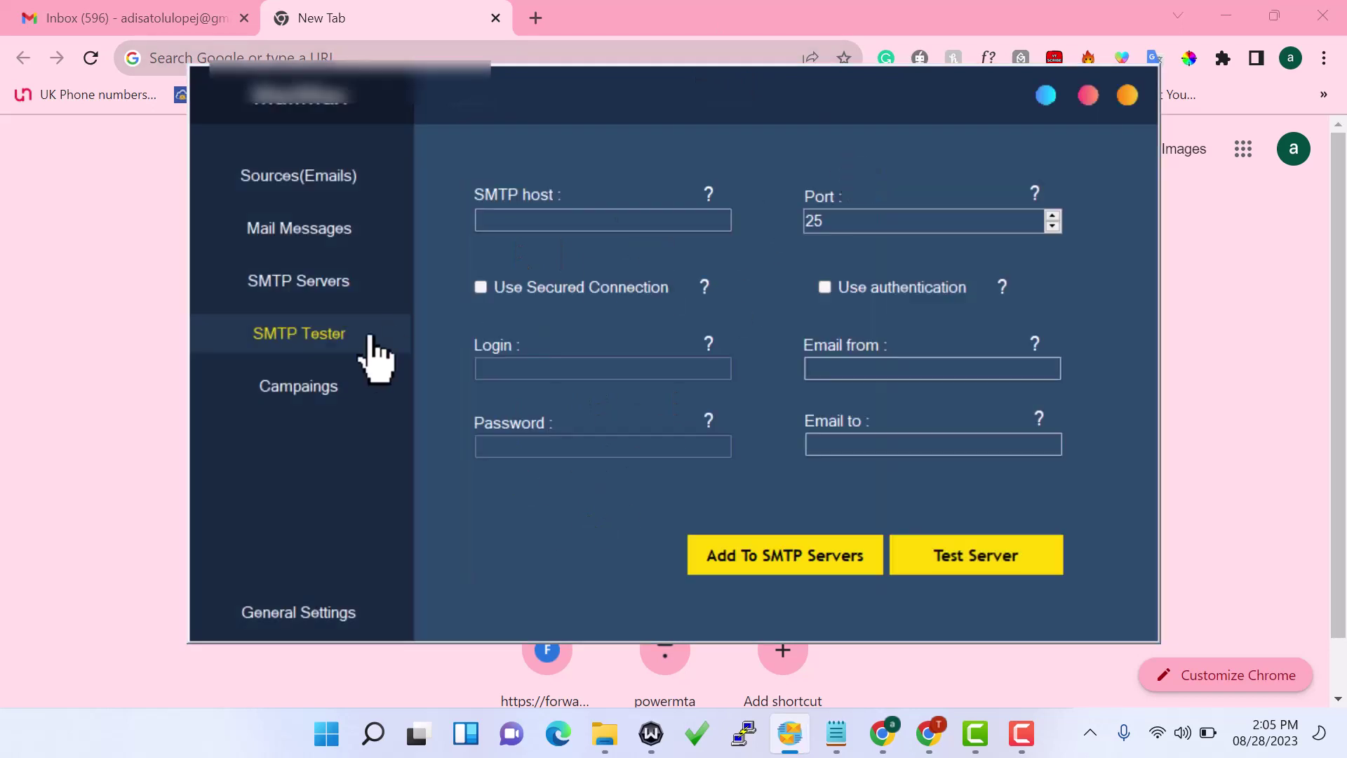
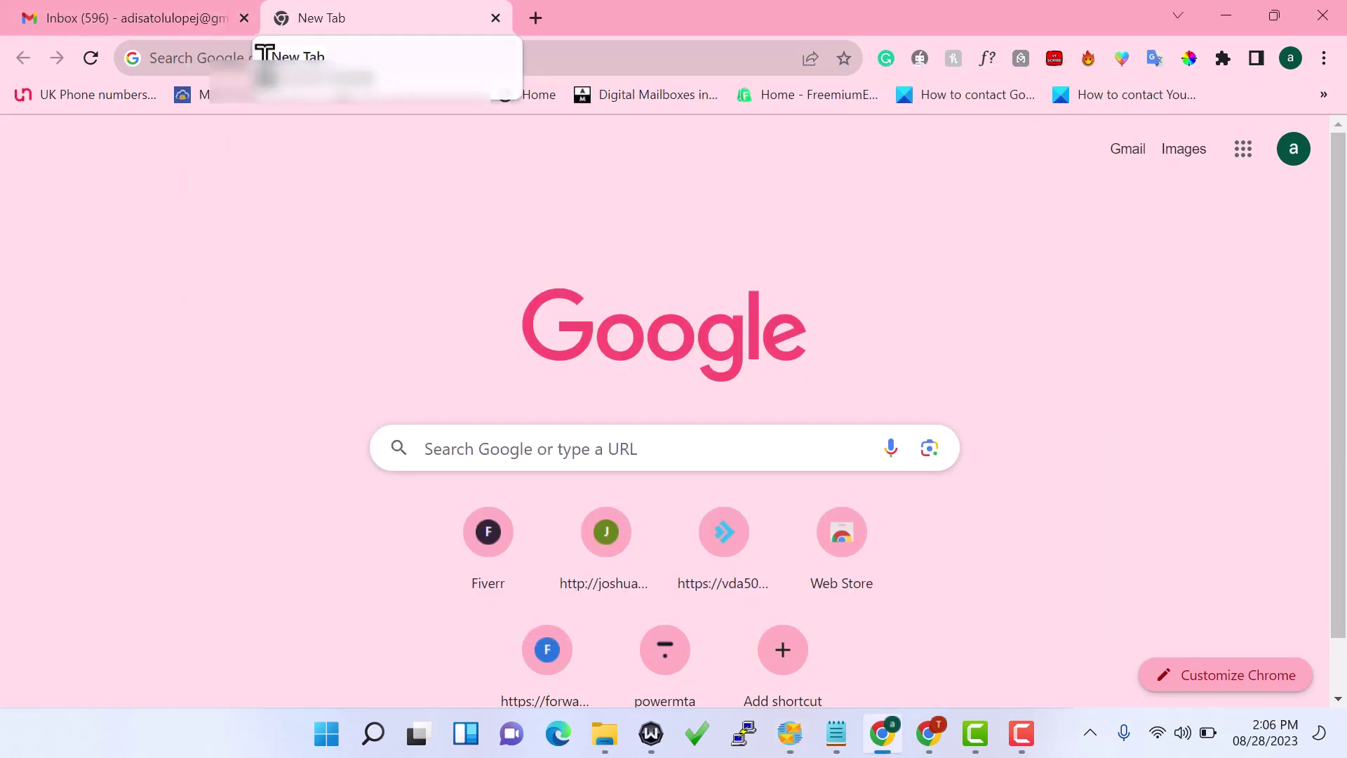
# Go to the GMass SMTP page at gmass.co/smtp from the address bar
pyautogui.click(228, 56)
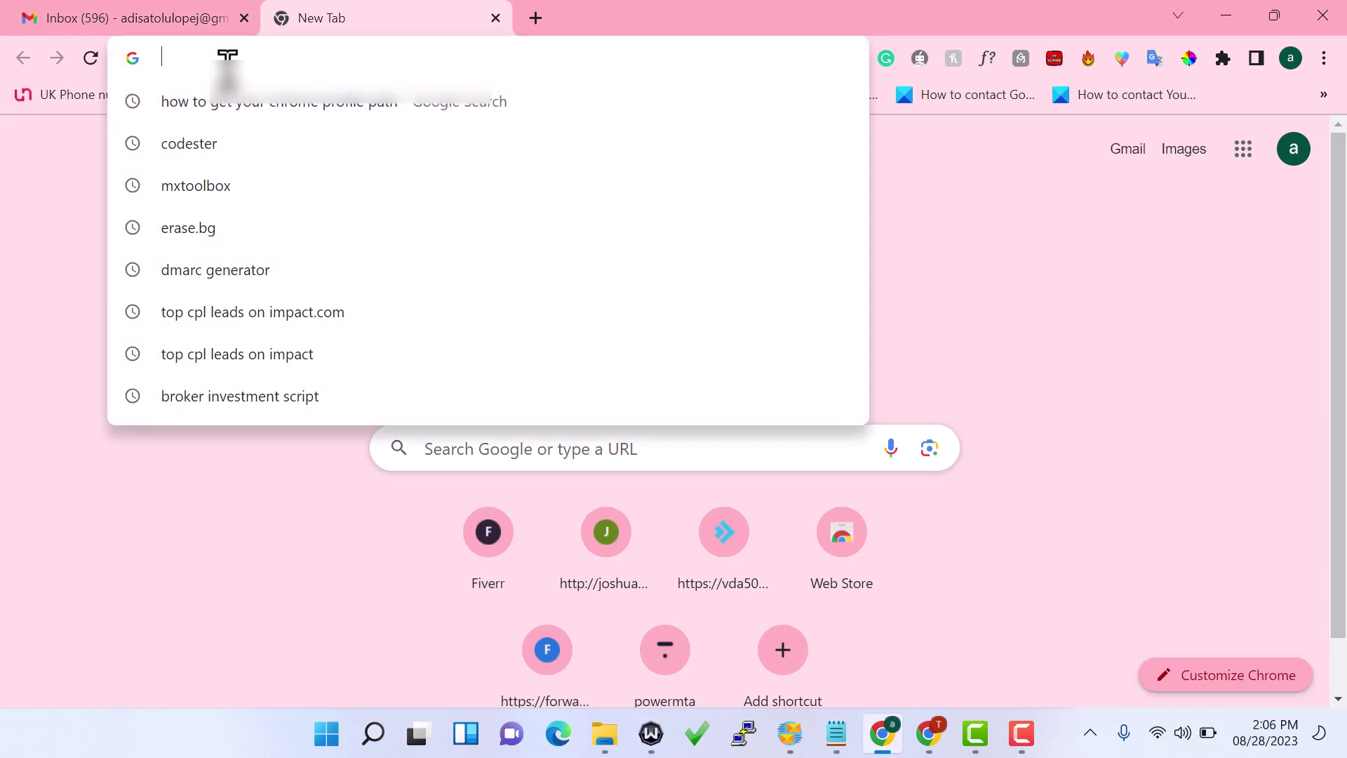
pyautogui.write('gmass')
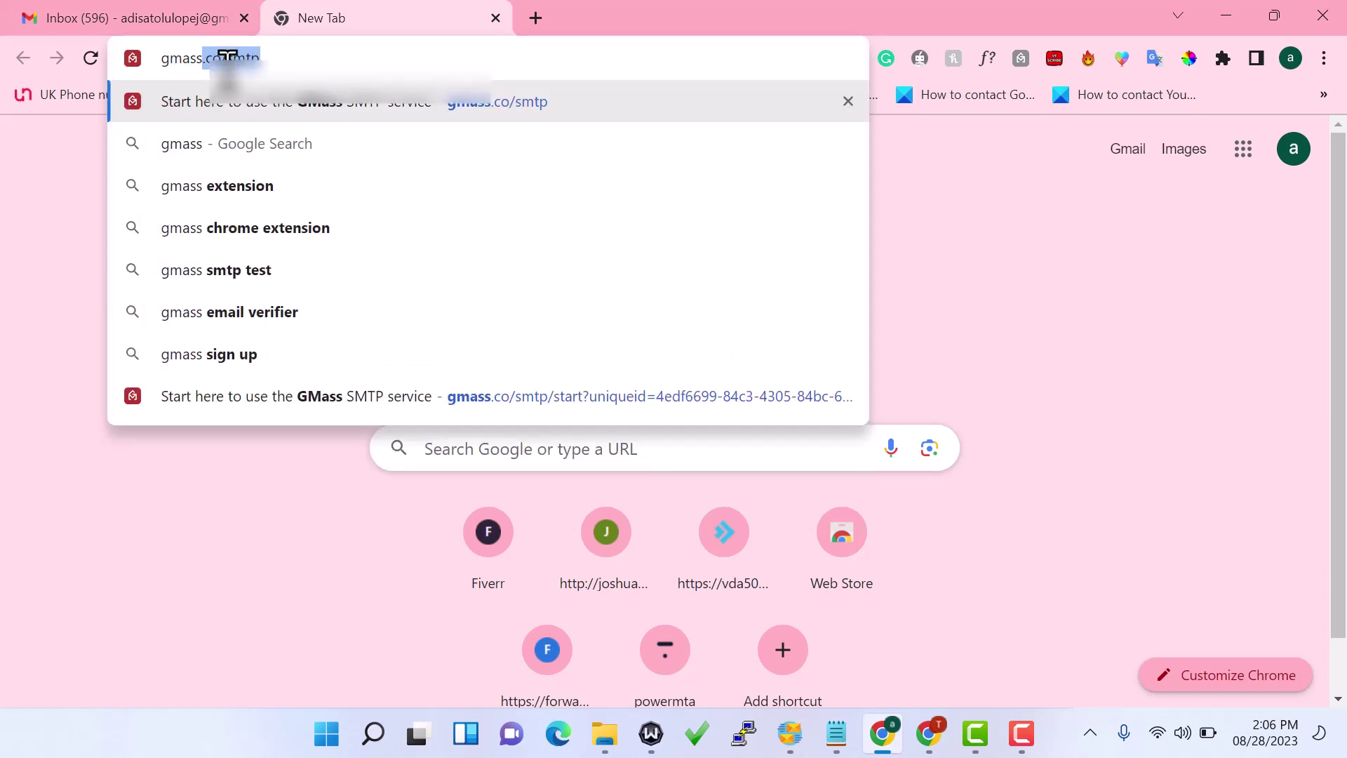
pyautogui.press('Return')
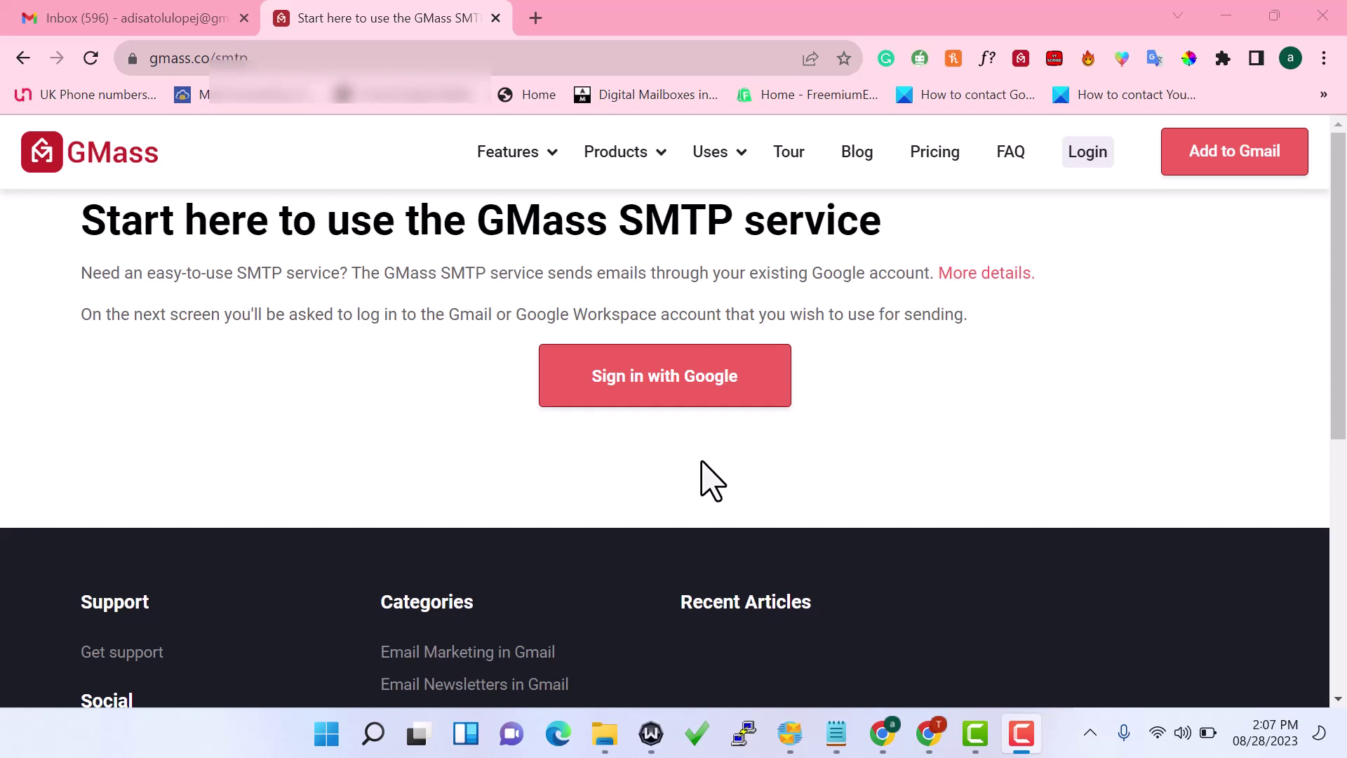
# Choose 'Sign in with Google' on the GMass SMTP page
pyautogui.click(654, 379)
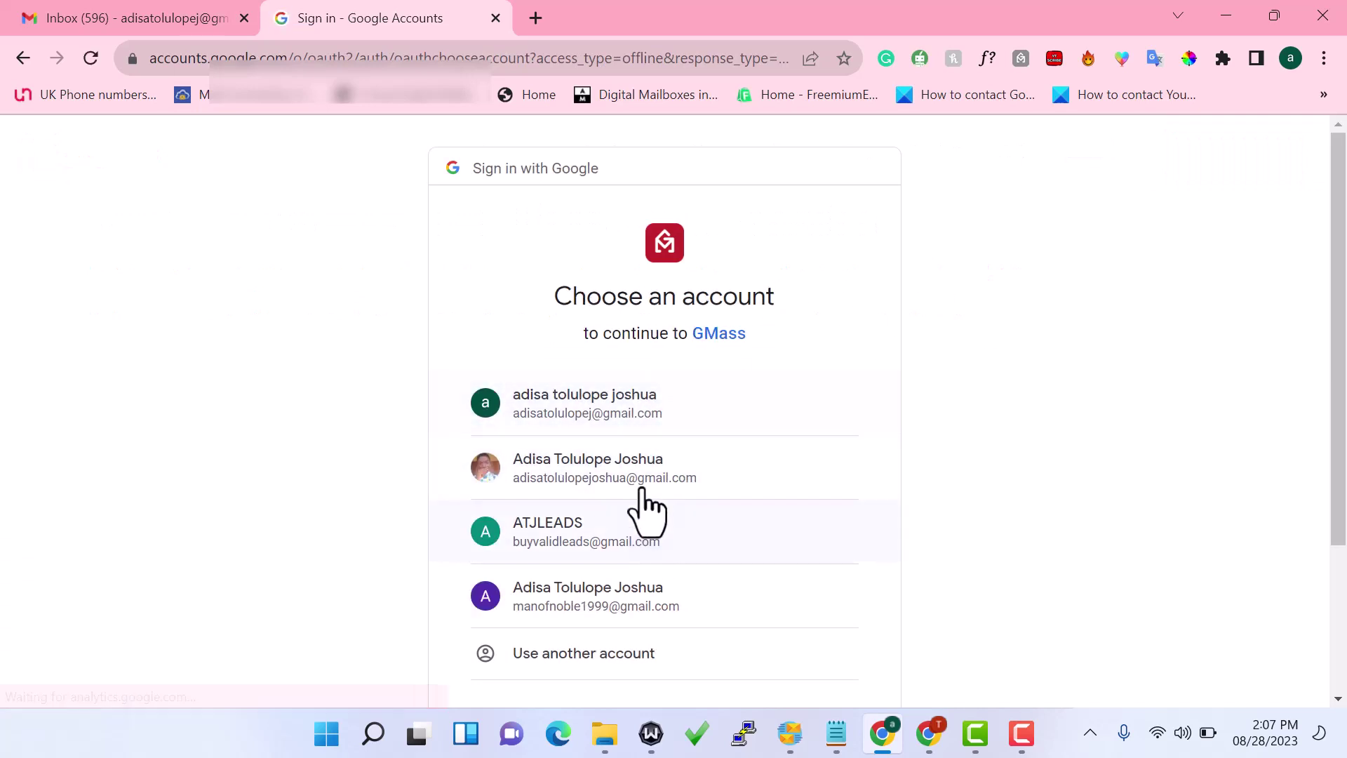
# Pick the first Gmail account and allow GMass to read, compose and send its email
pyautogui.click(588, 393)
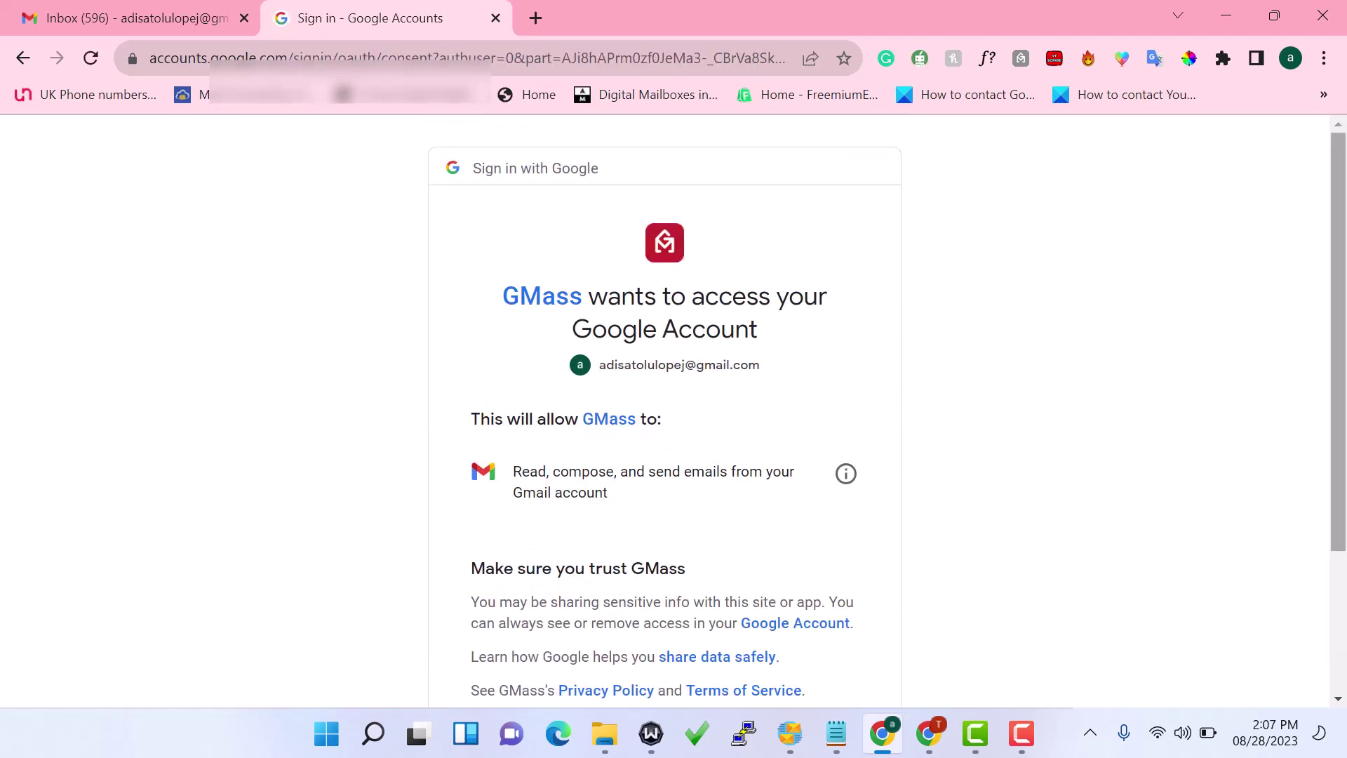
pyautogui.scroll(-3, 1307, 630)
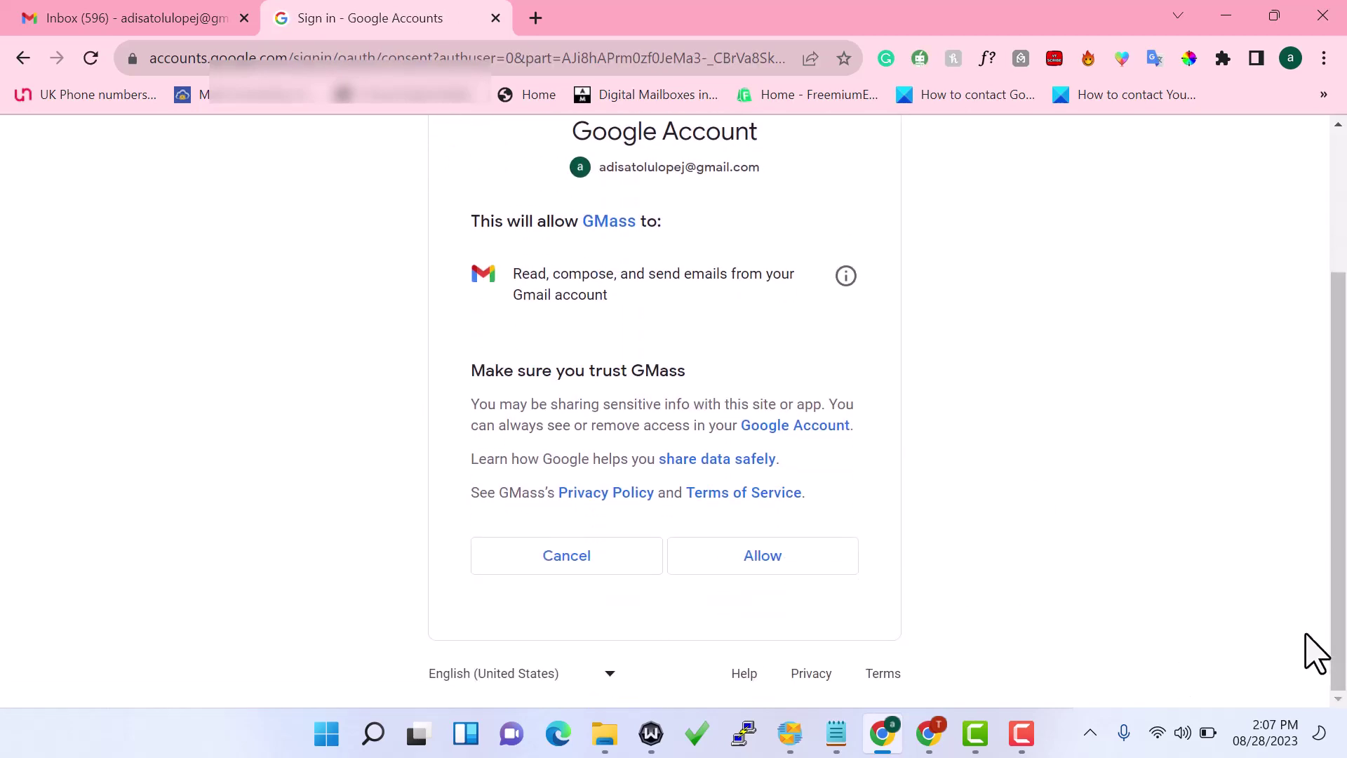
pyautogui.click(750, 555)
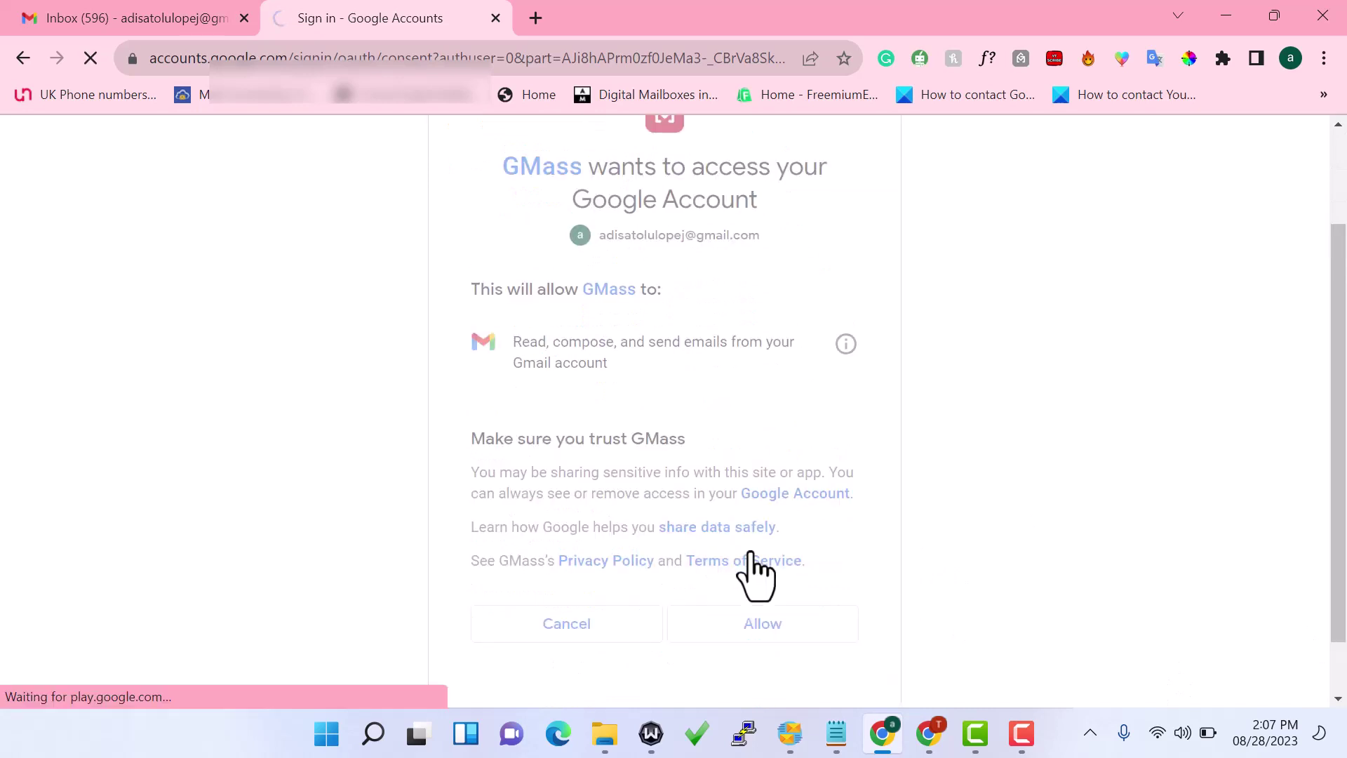
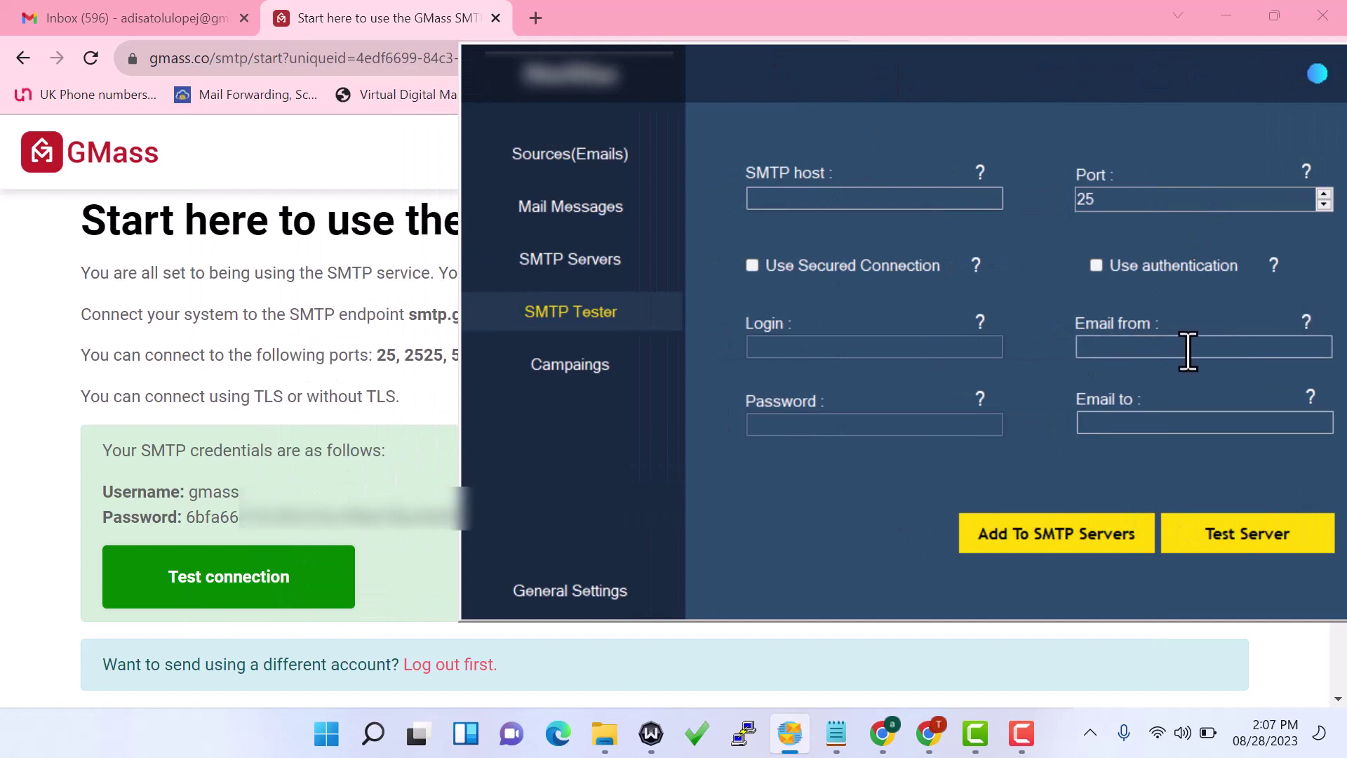
# Copy smtp.gmass.co from the GMass page into the tester's SMTP host field and enable authentication
pyautogui.click(269, 437)
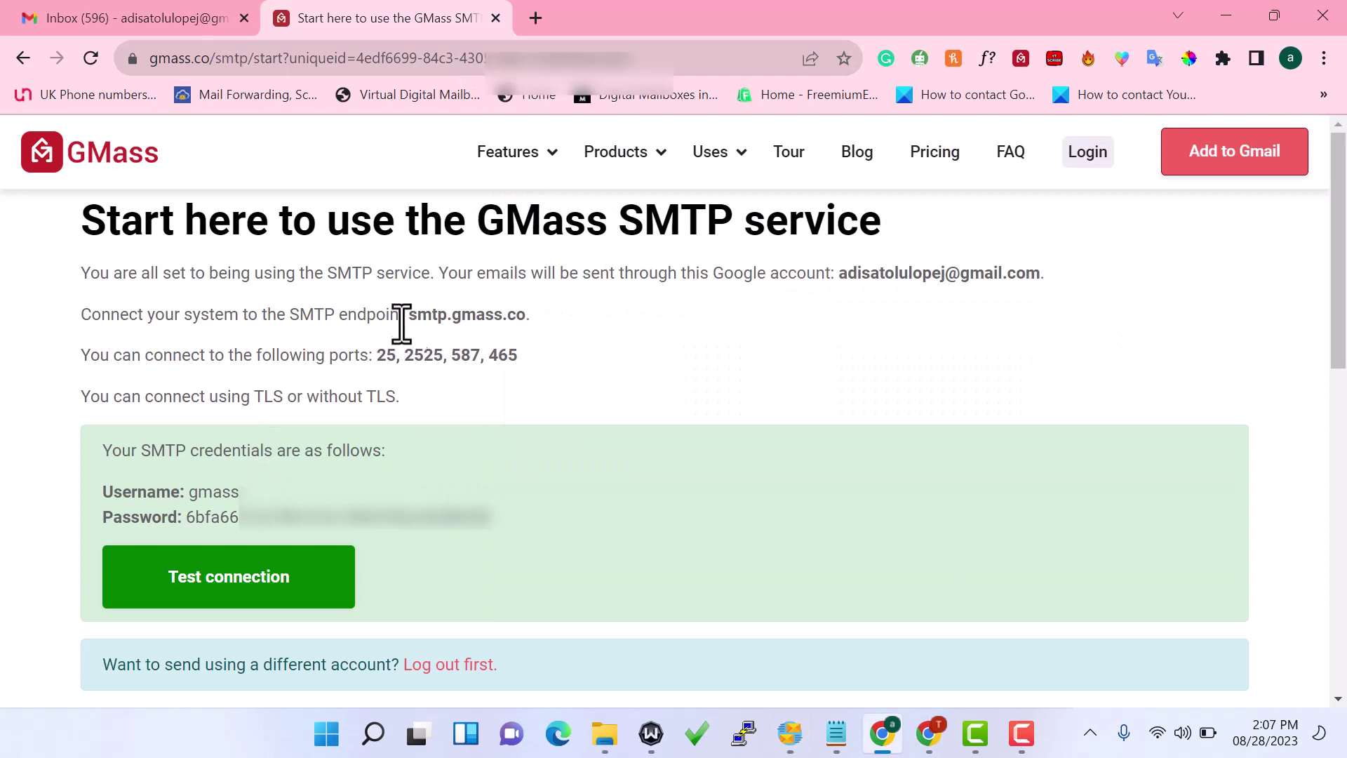
pyautogui.moveTo(550, 330); pyautogui.dragTo(525, 309)
pyautogui.hotkey('ctrl', 'c')
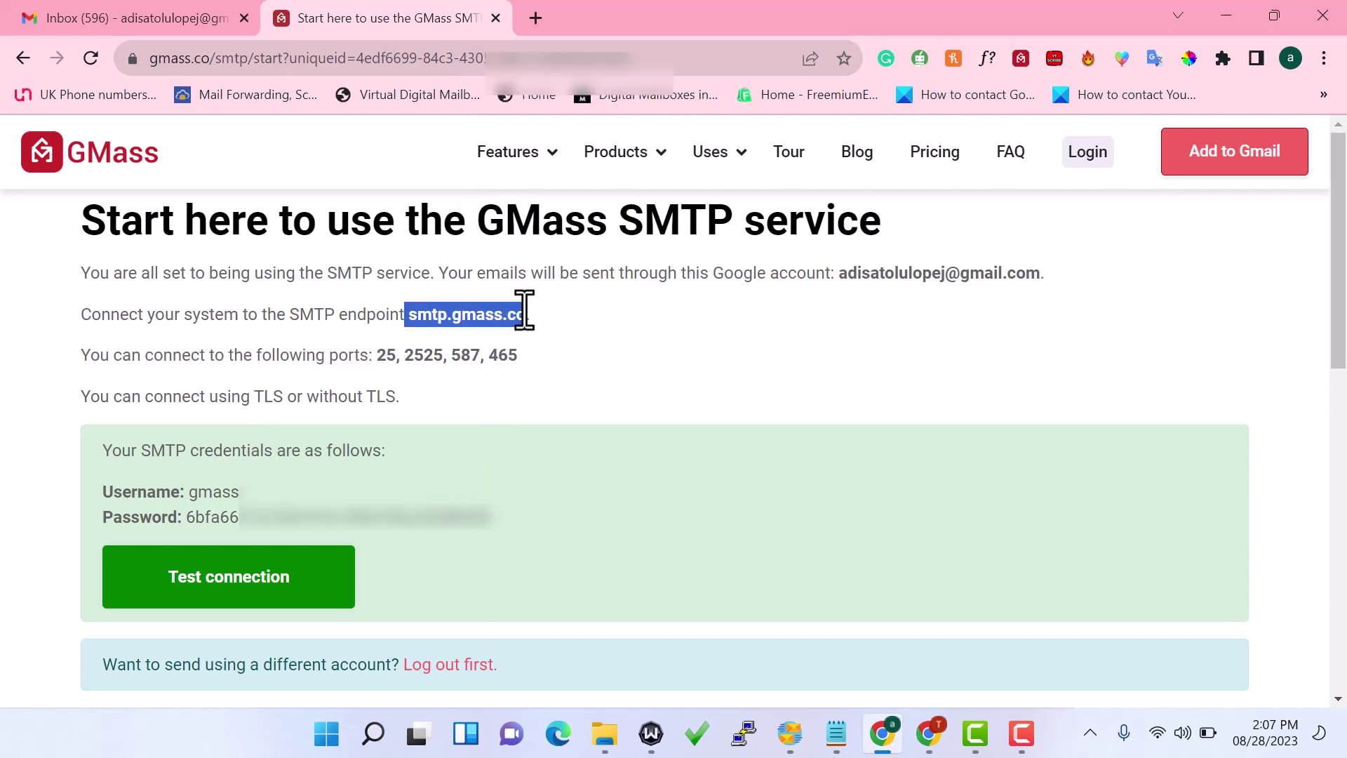
pyautogui.click(780, 745)
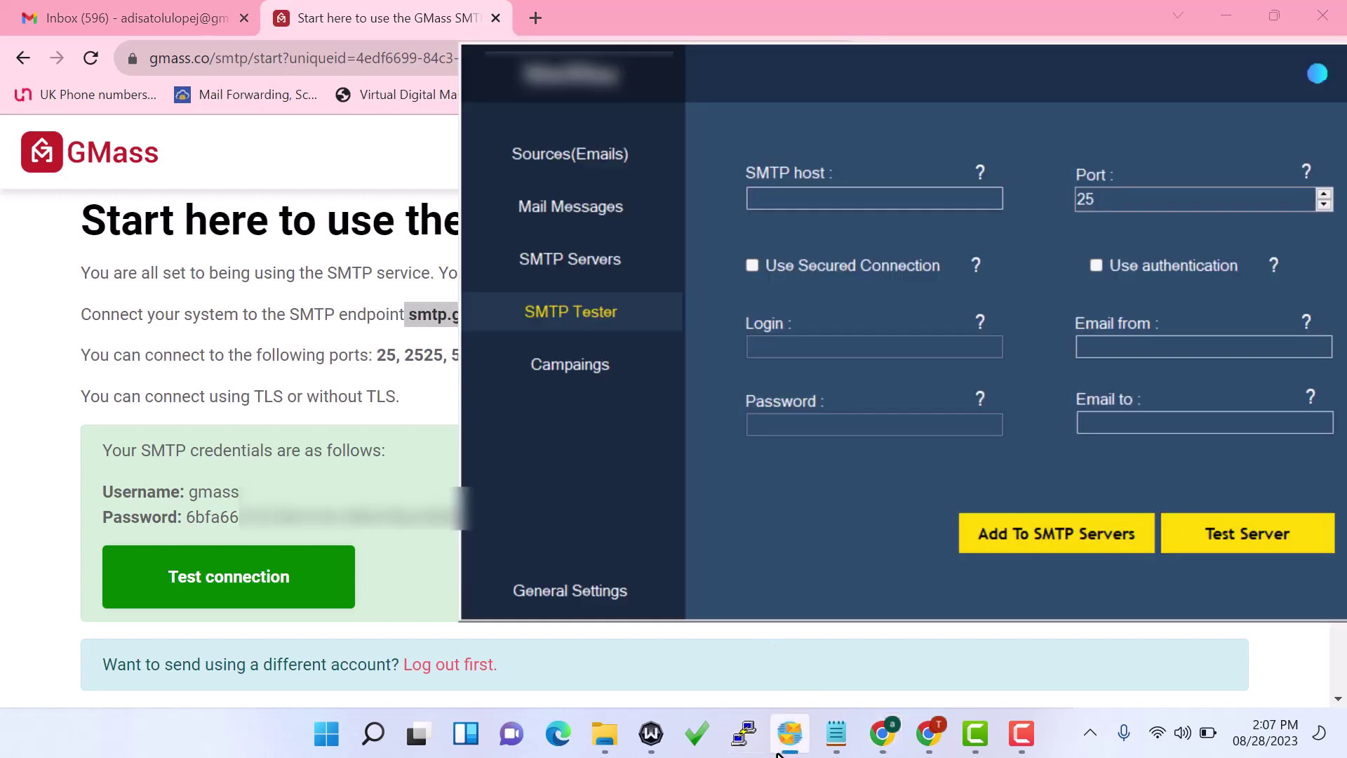
pyautogui.click(790, 200)
pyautogui.hotkey('ctrl', 'v')
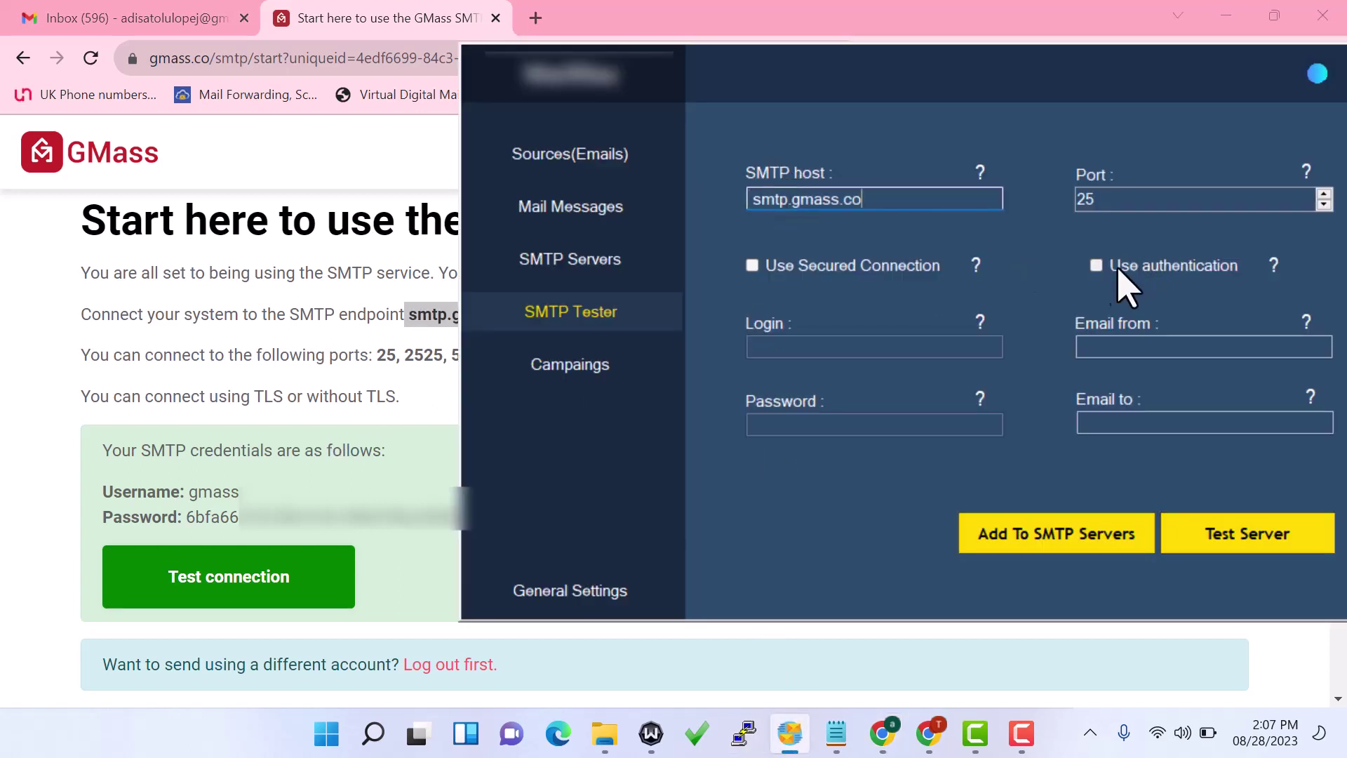
pyautogui.click(1097, 267)
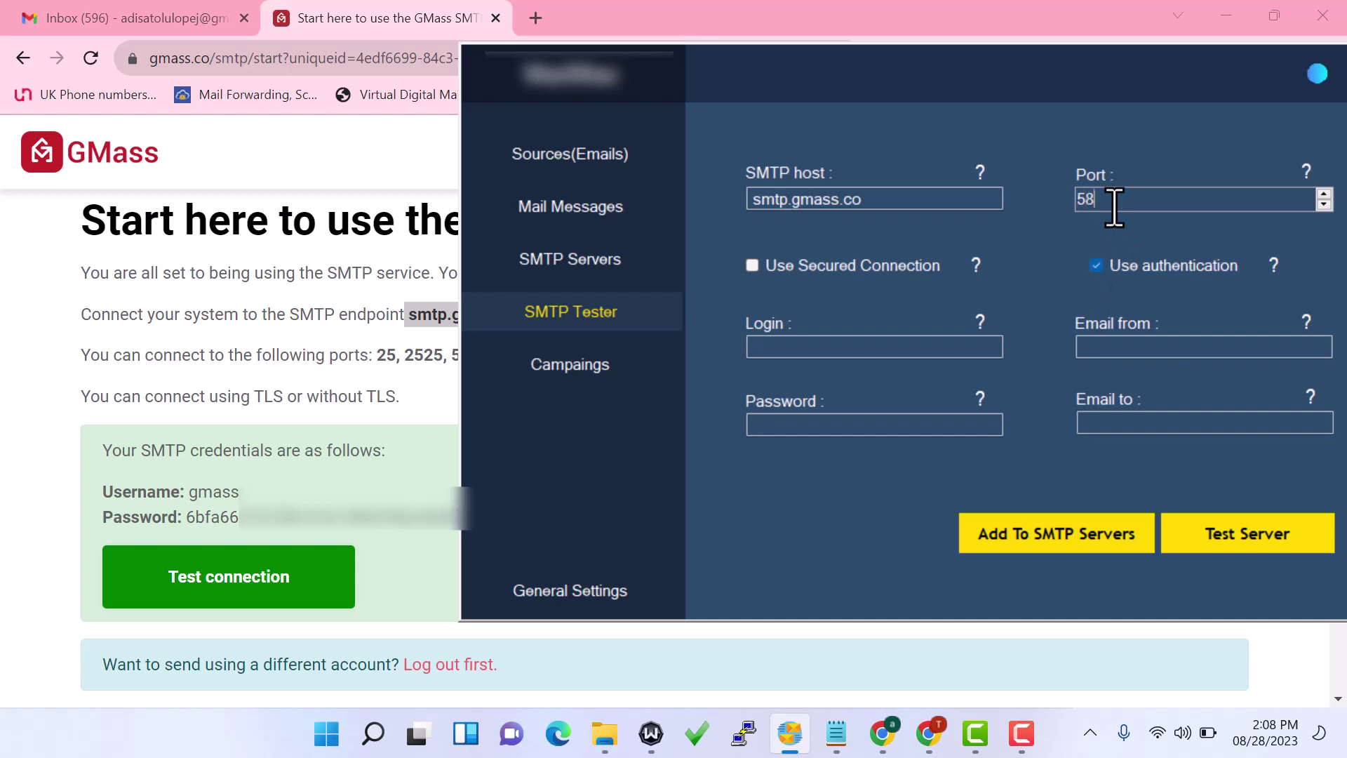
pyautogui.click(390, 415)
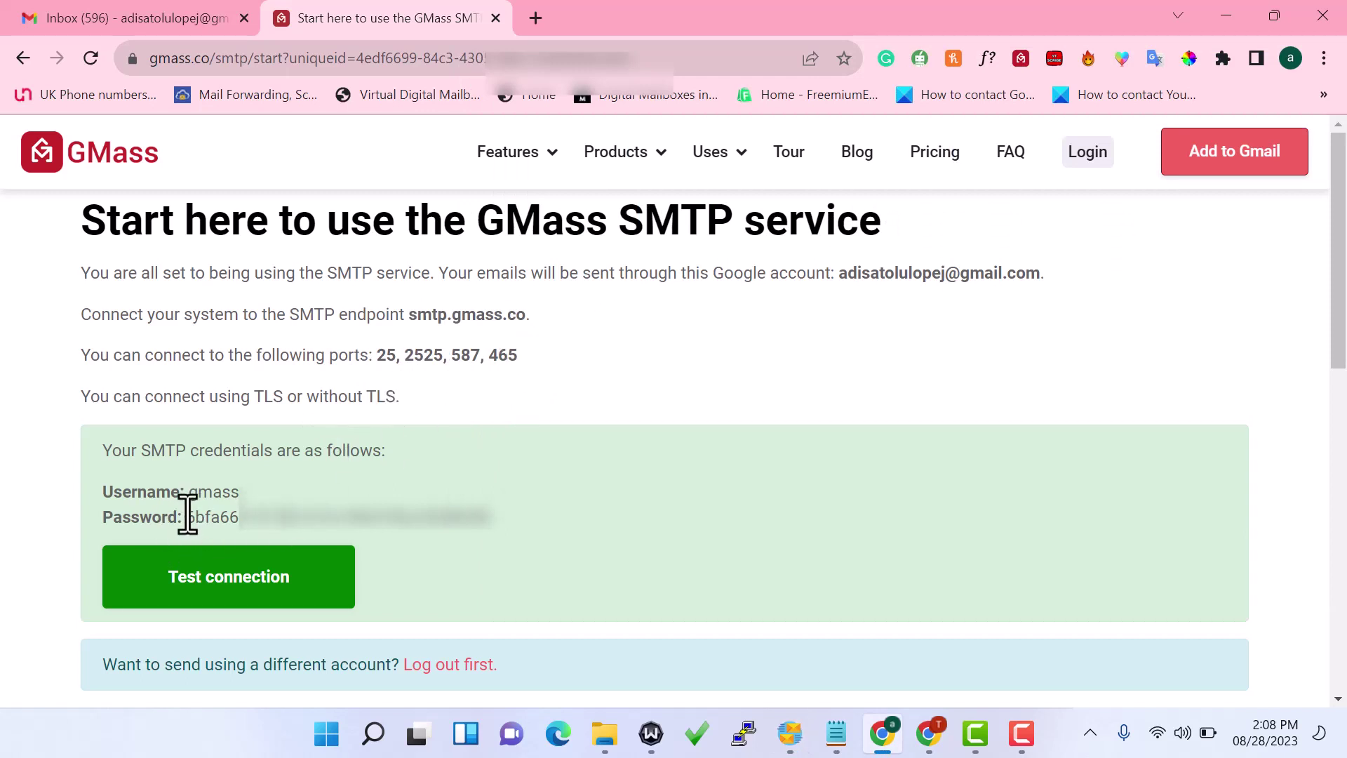
# Copy the GMass SMTP password and bring it to the tester's Password field
pyautogui.moveTo(186, 517); pyautogui.dragTo(510, 531)
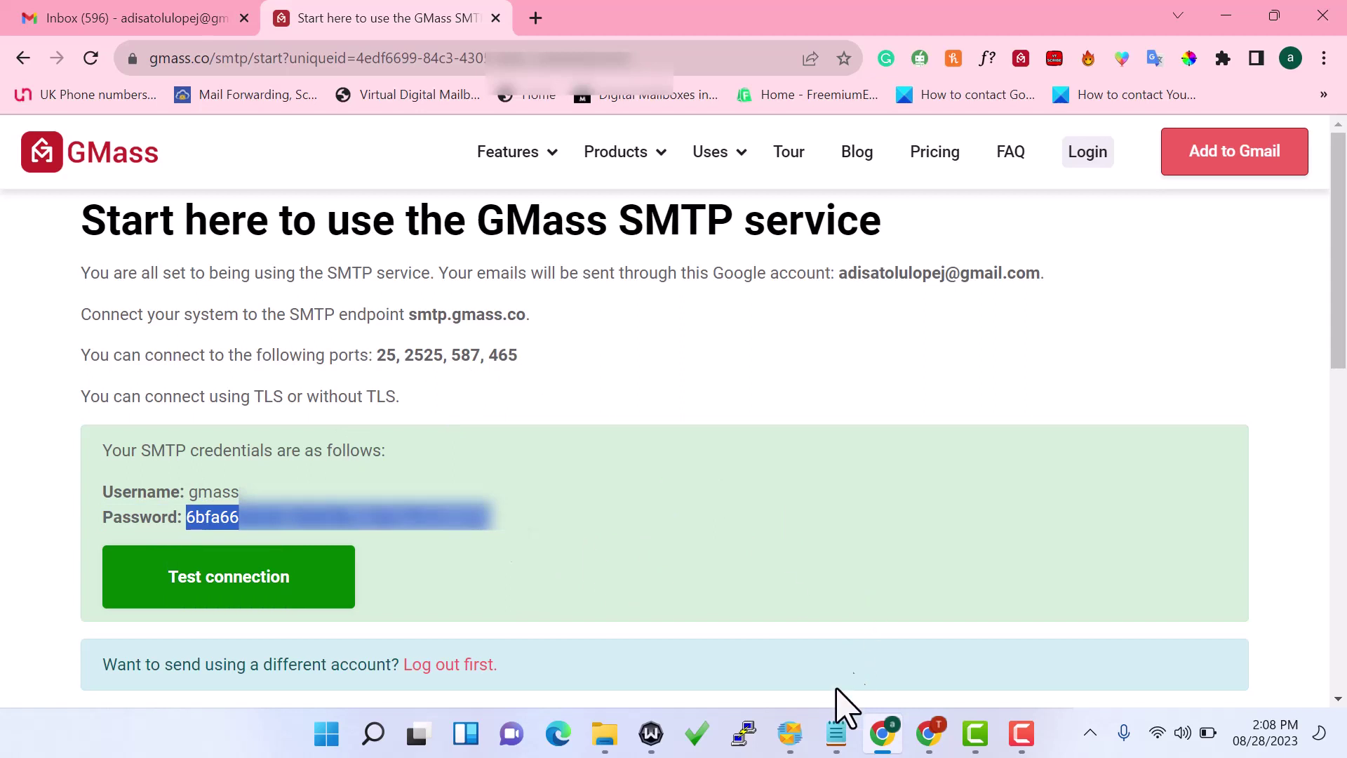
pyautogui.click(790, 733)
pyautogui.click(938, 424)
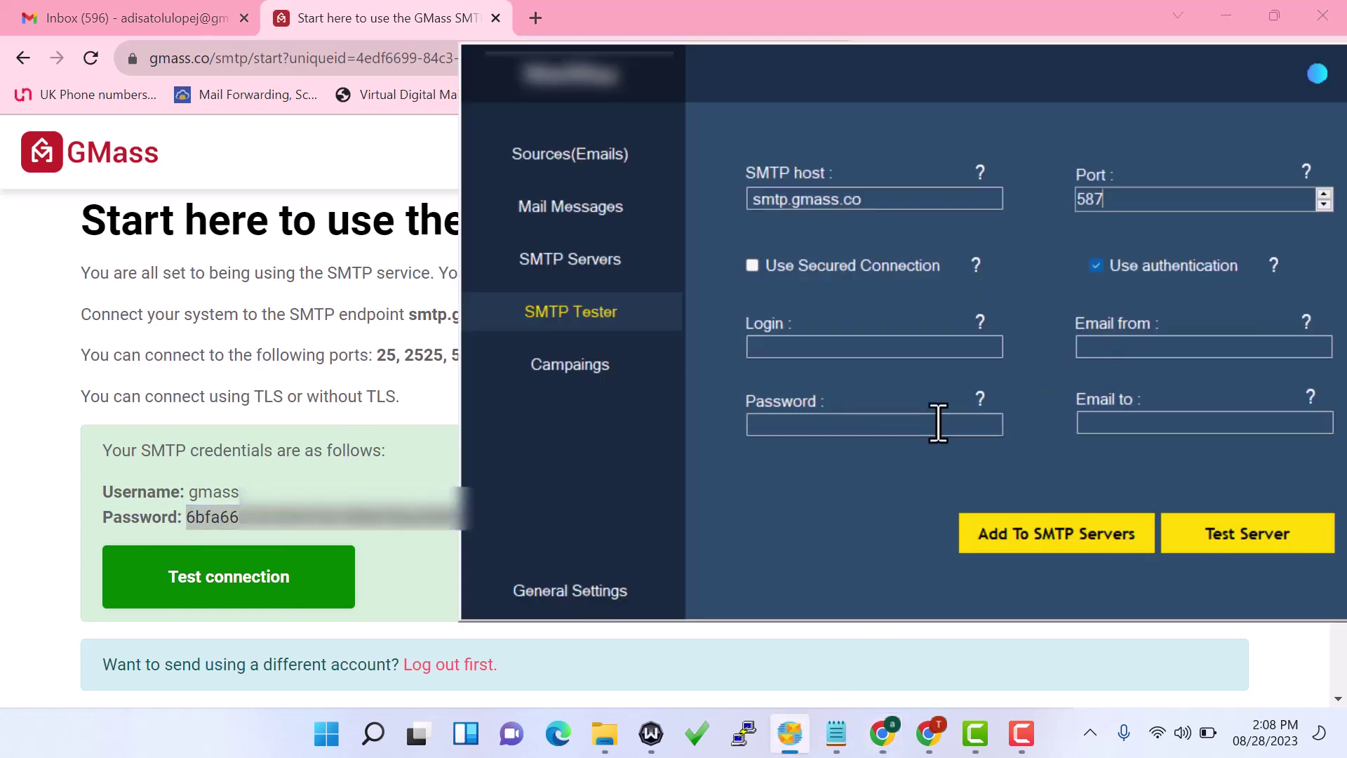
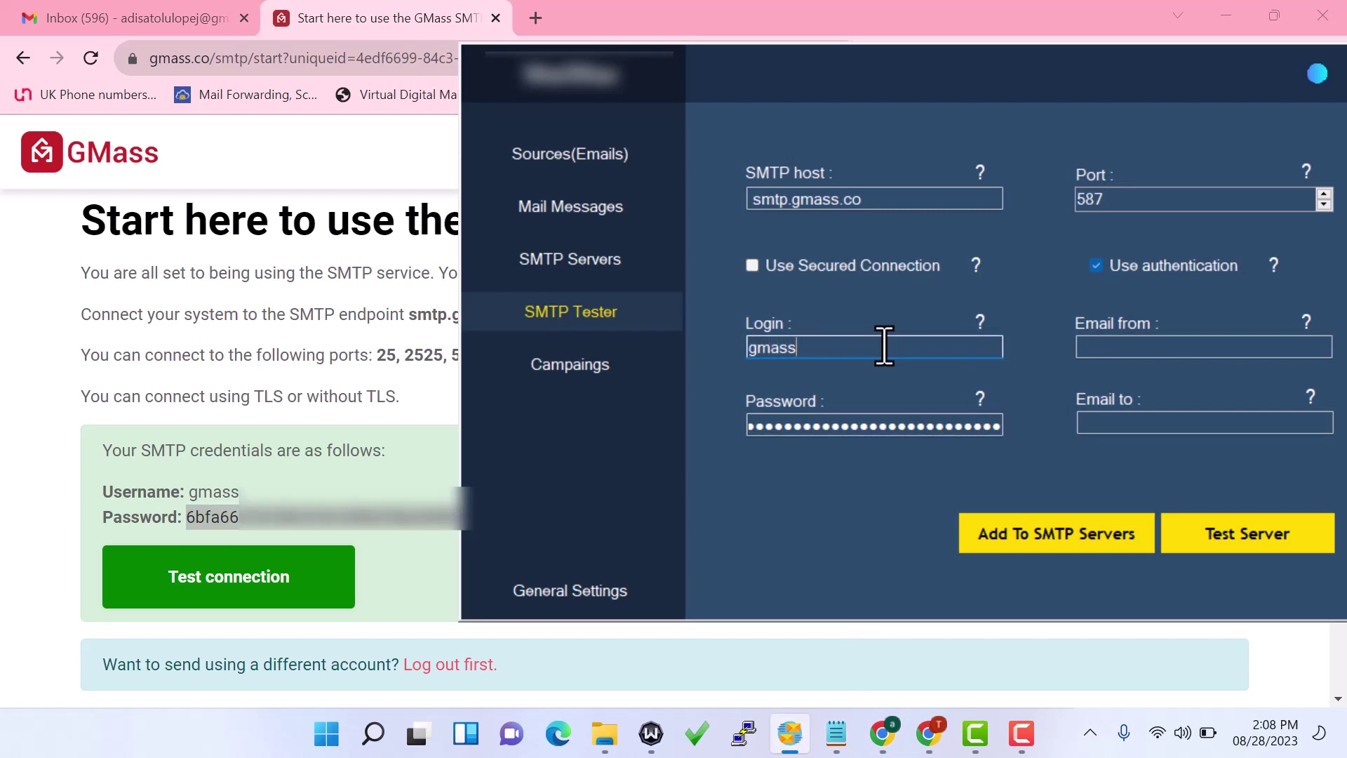
# Enter the sender e-mail address in MailMax's Email from field, then return to the Gmail inbox
pyautogui.click(1106, 349)
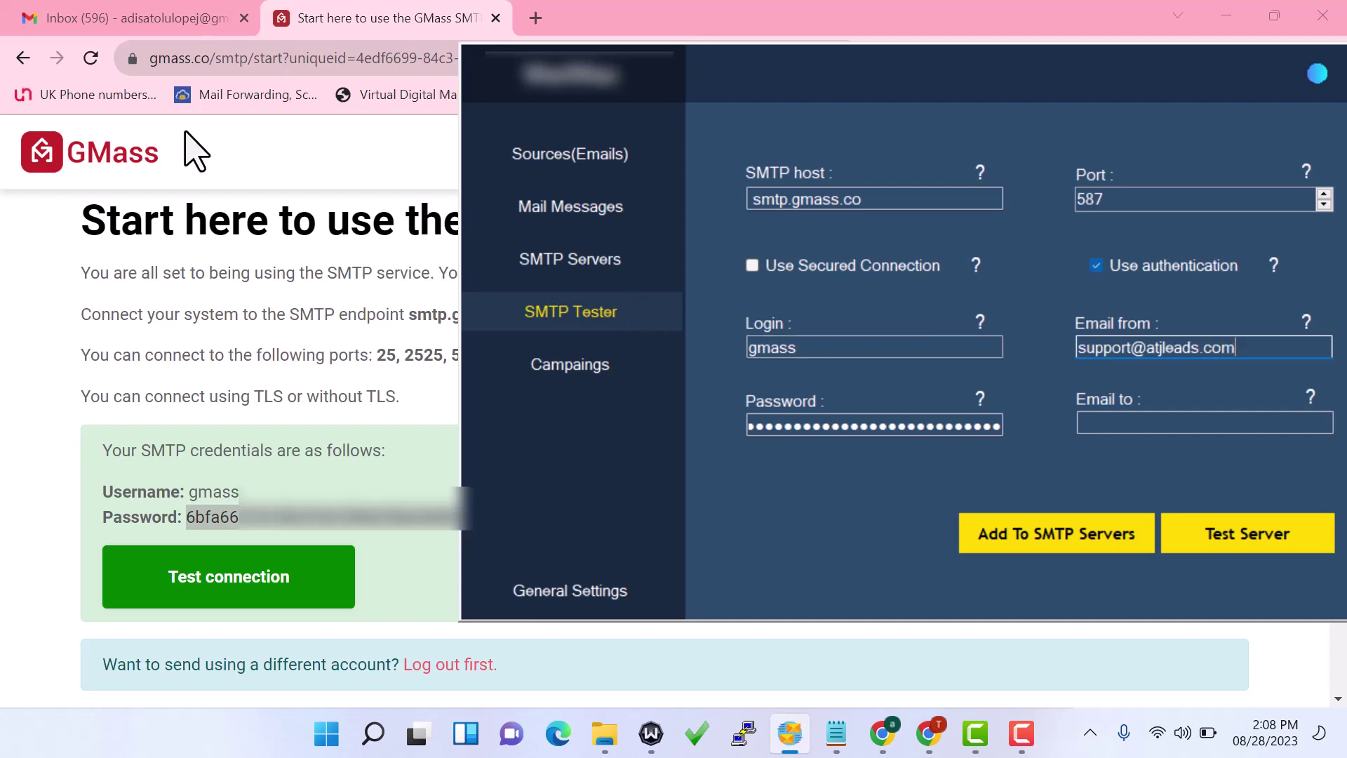
pyautogui.click(168, 58)
pyautogui.click(186, 8)
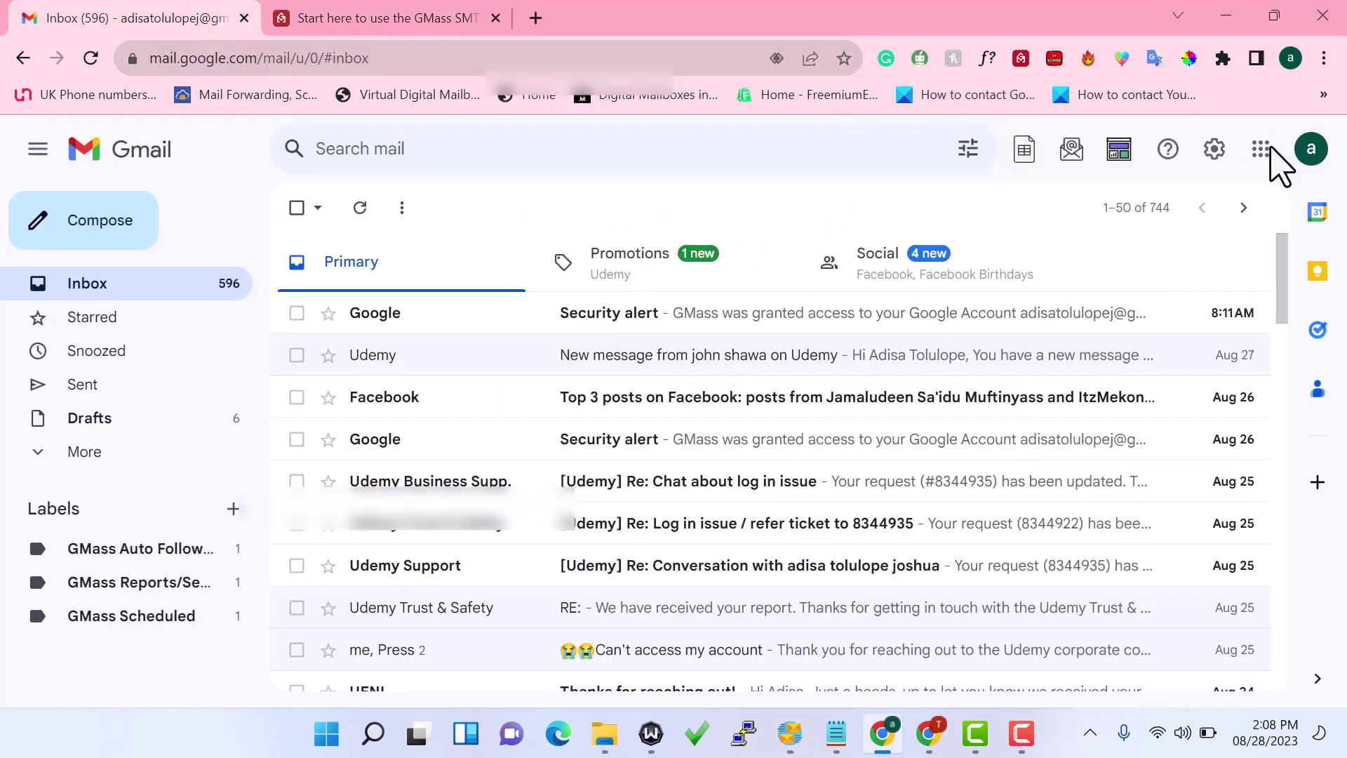
# Switch Gmail to the second Google account and paste its address into MailMax's Email to field
pyautogui.click(1311, 149)
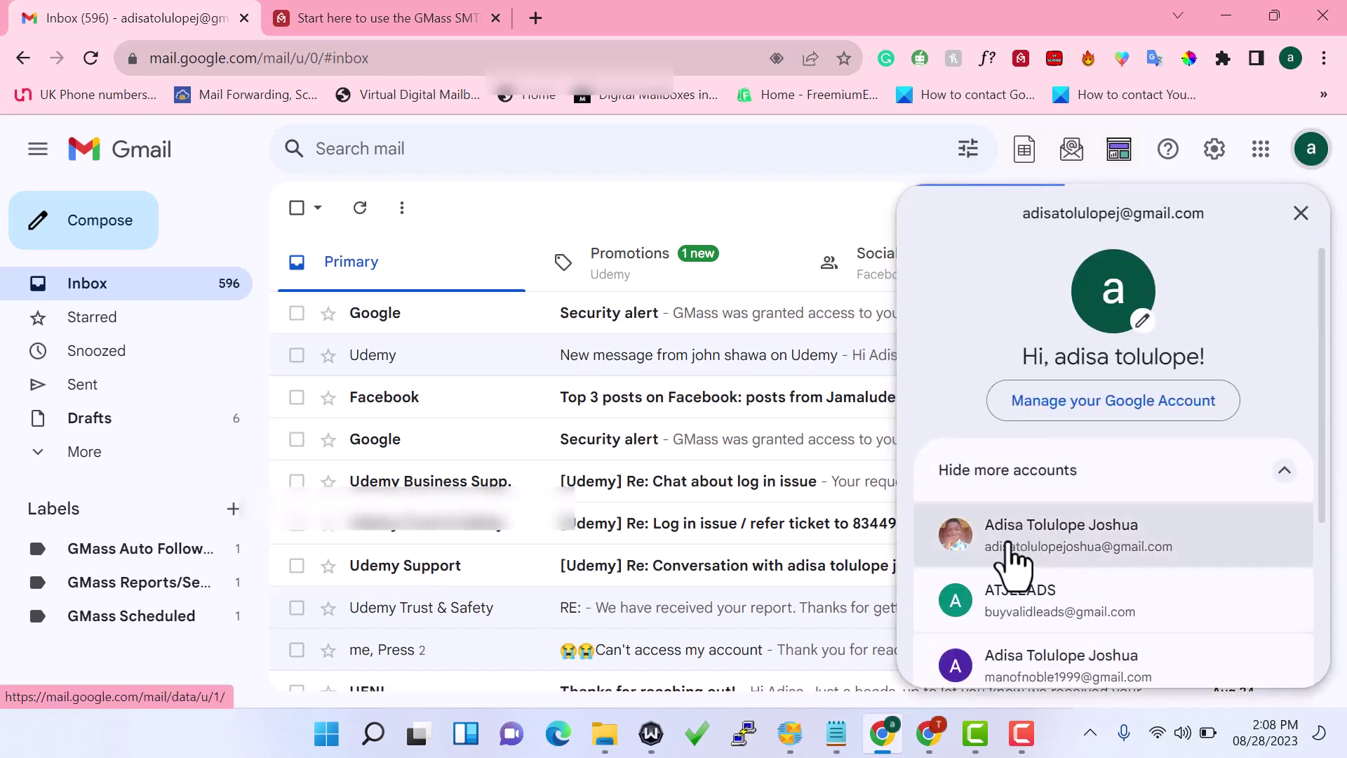
pyautogui.click(1011, 563)
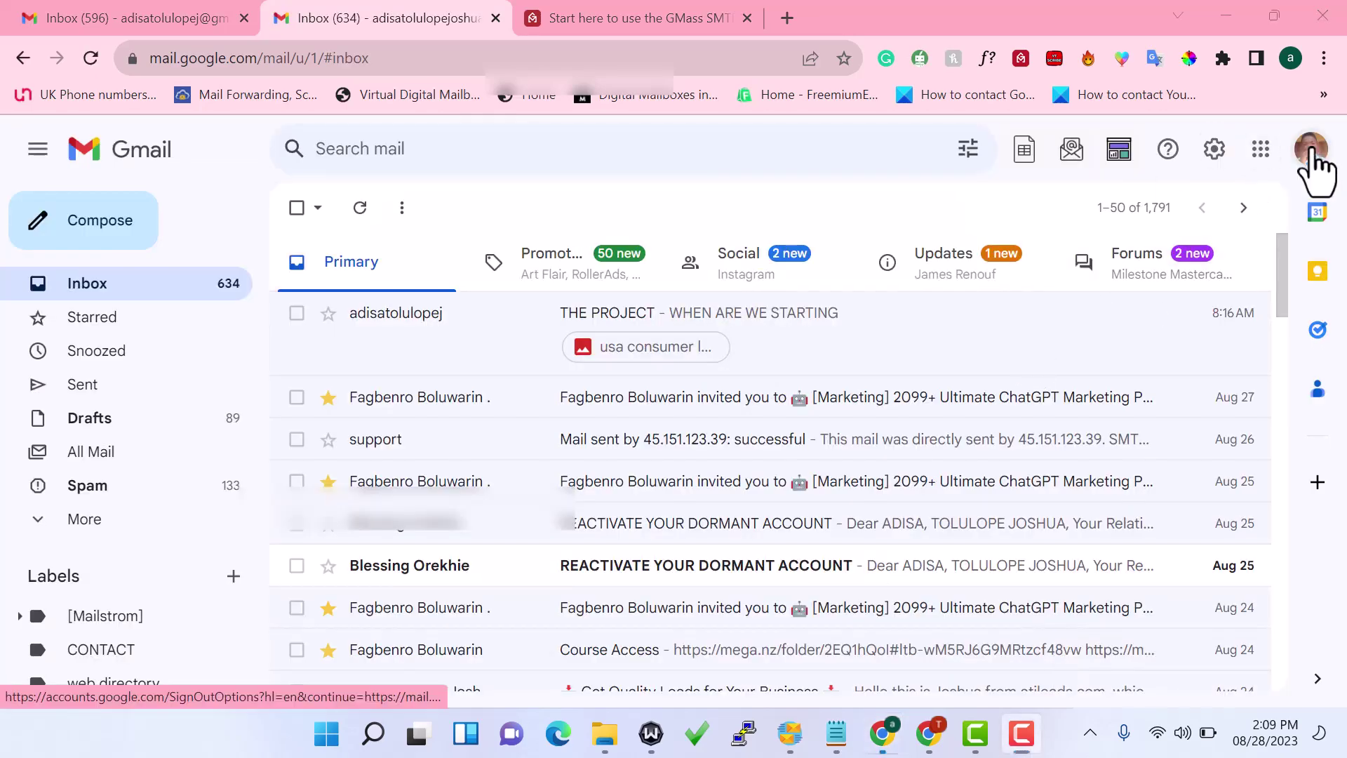
pyautogui.click(1309, 150)
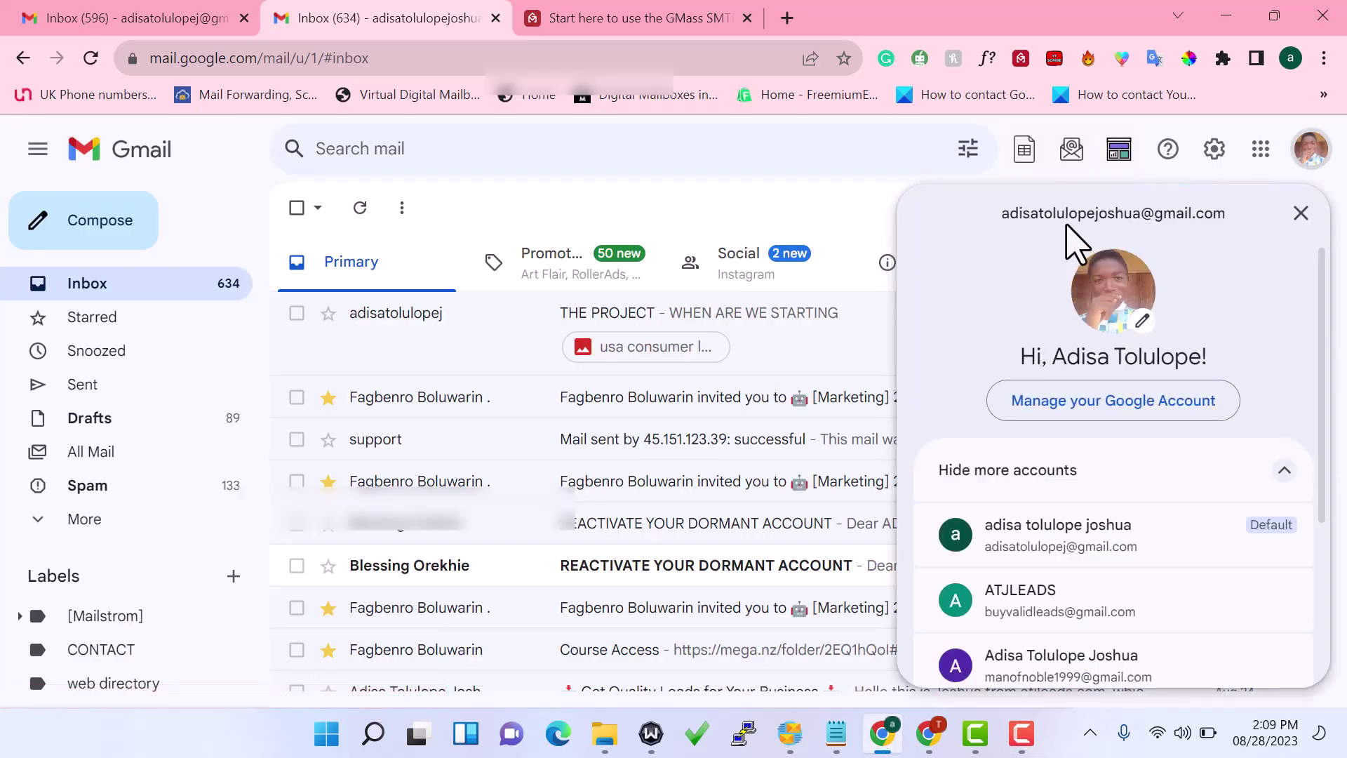
pyautogui.tripleClick(1057, 214)
pyautogui.hotkey('ctrl', 'c')
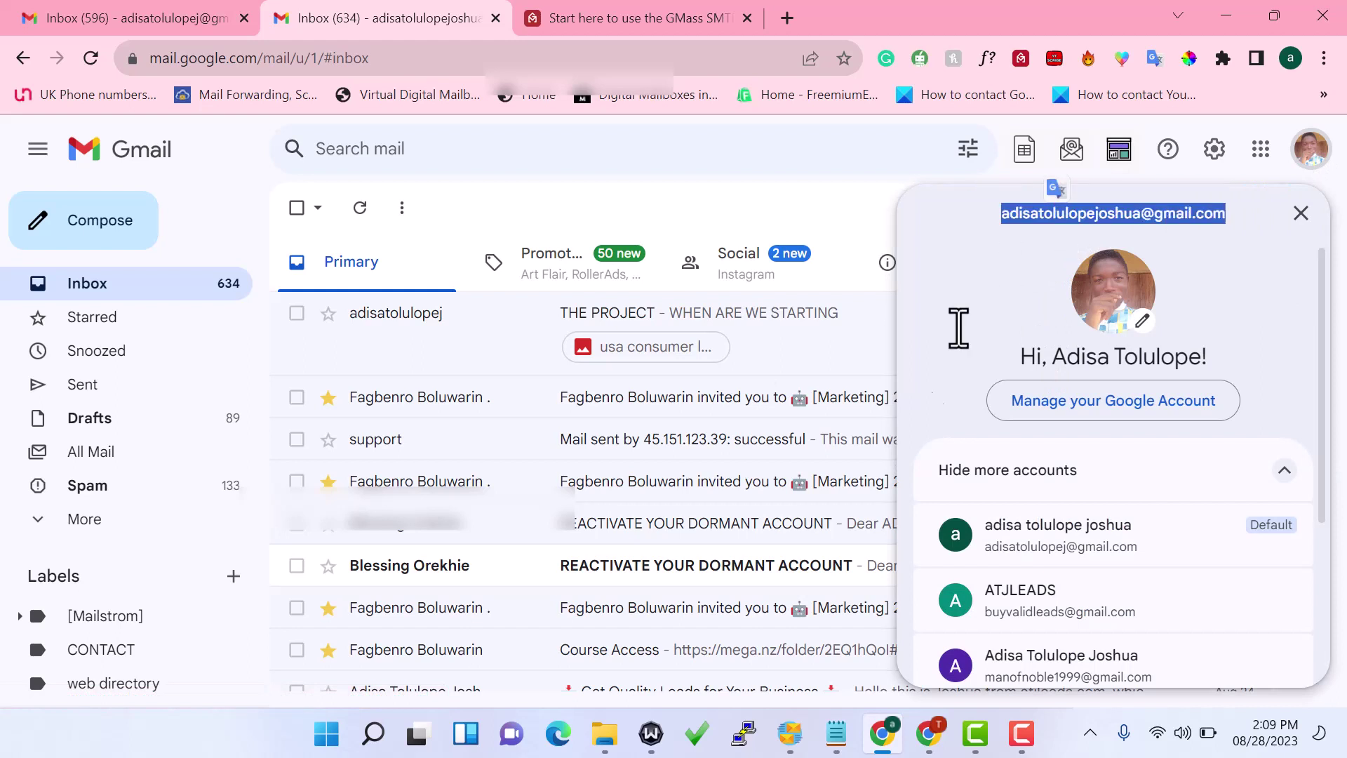
pyautogui.click(789, 733)
pyautogui.click(1109, 423)
pyautogui.hotkey('ctrl', 'v')
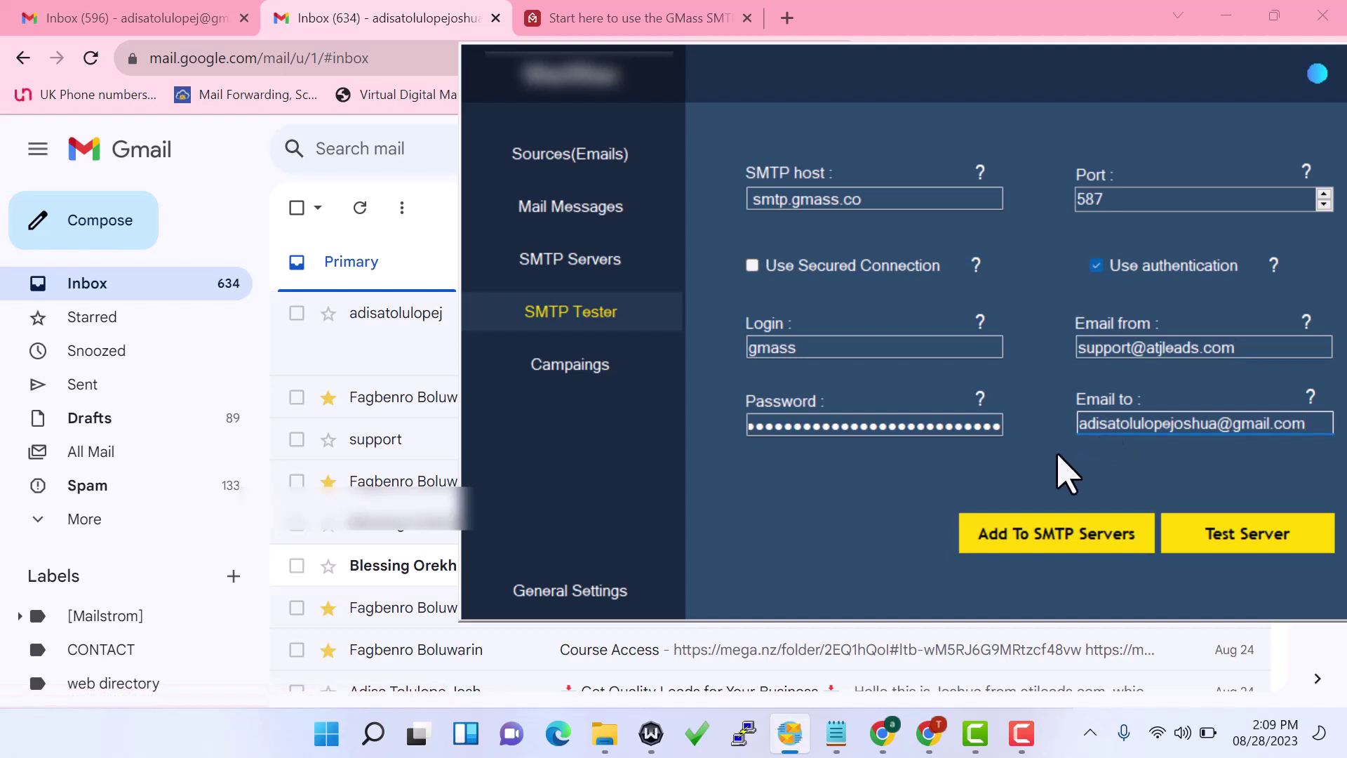
# Send a test mail through smtp.gmass.co on port 587 and get the success confirmation
pyautogui.click(1224, 543)
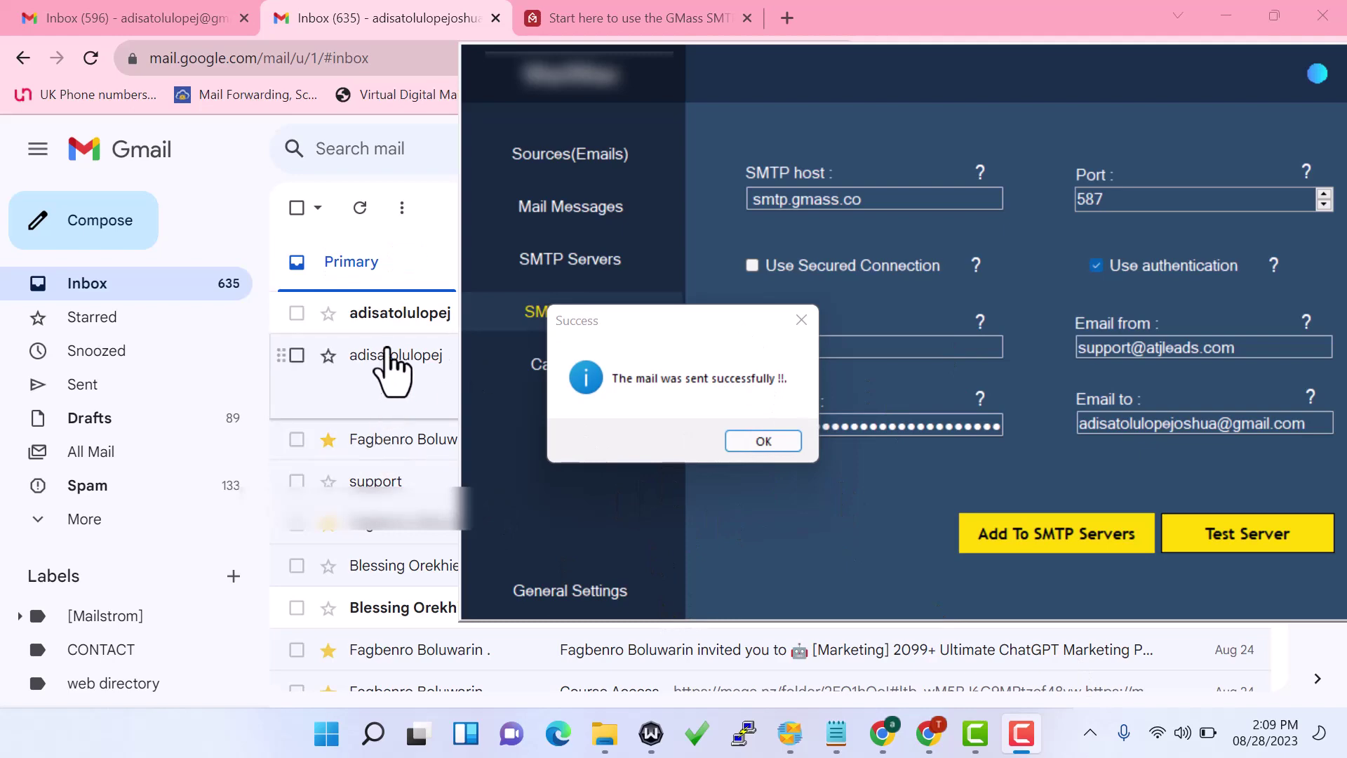
# Confirm 'Test Mail from SMTP Sender' arrived in the Gmail inbox, then return to MailMax
pyautogui.click(267, 245)
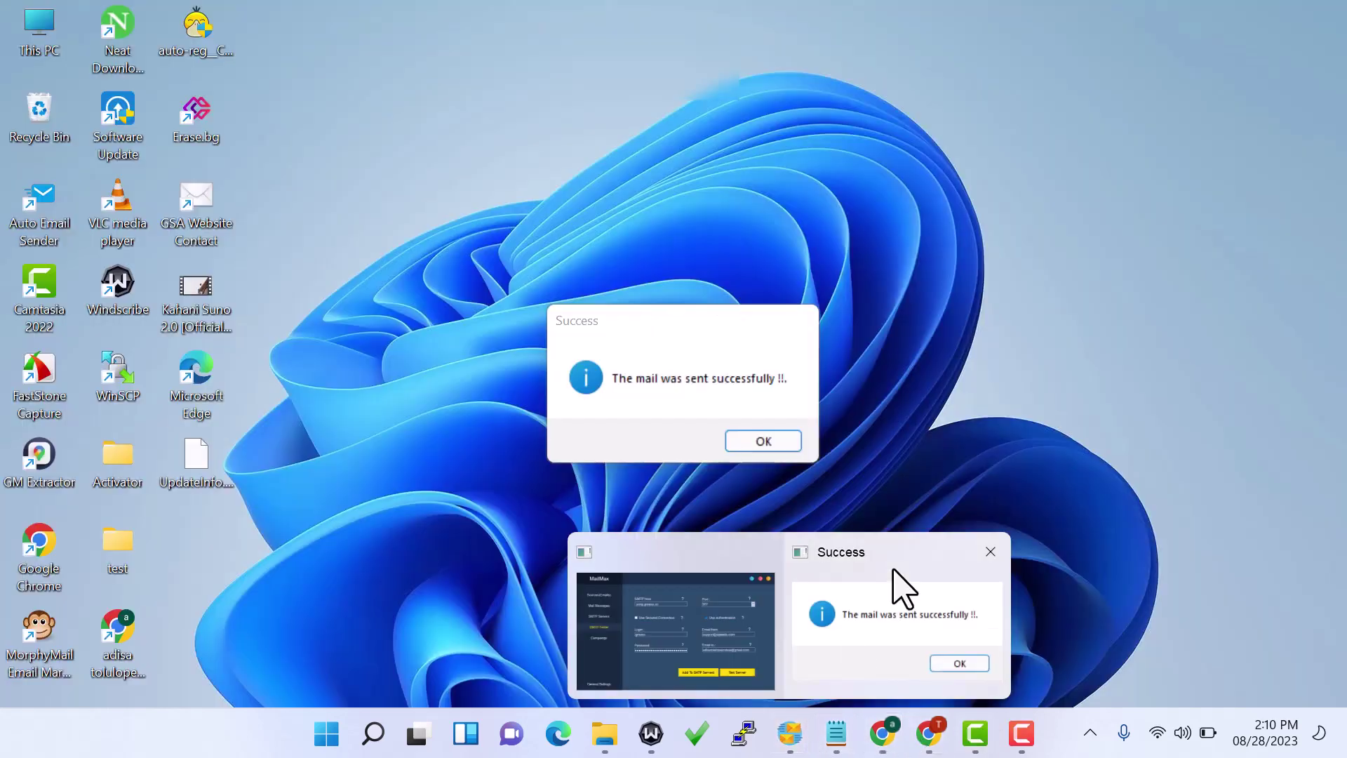
pyautogui.click(900, 587)
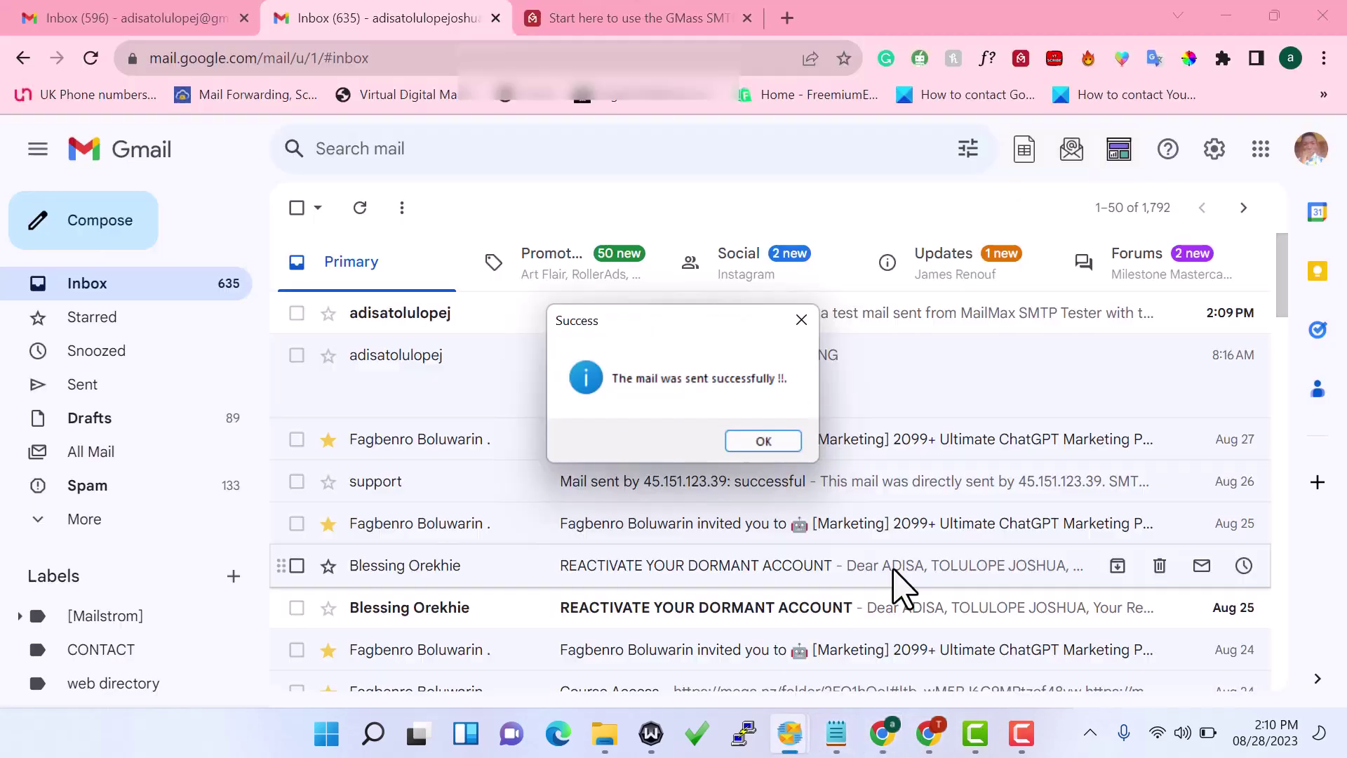
# Add the tested settings to SMTP Servers and rename Server-770 to smtp1
pyautogui.moveTo(806, 753)
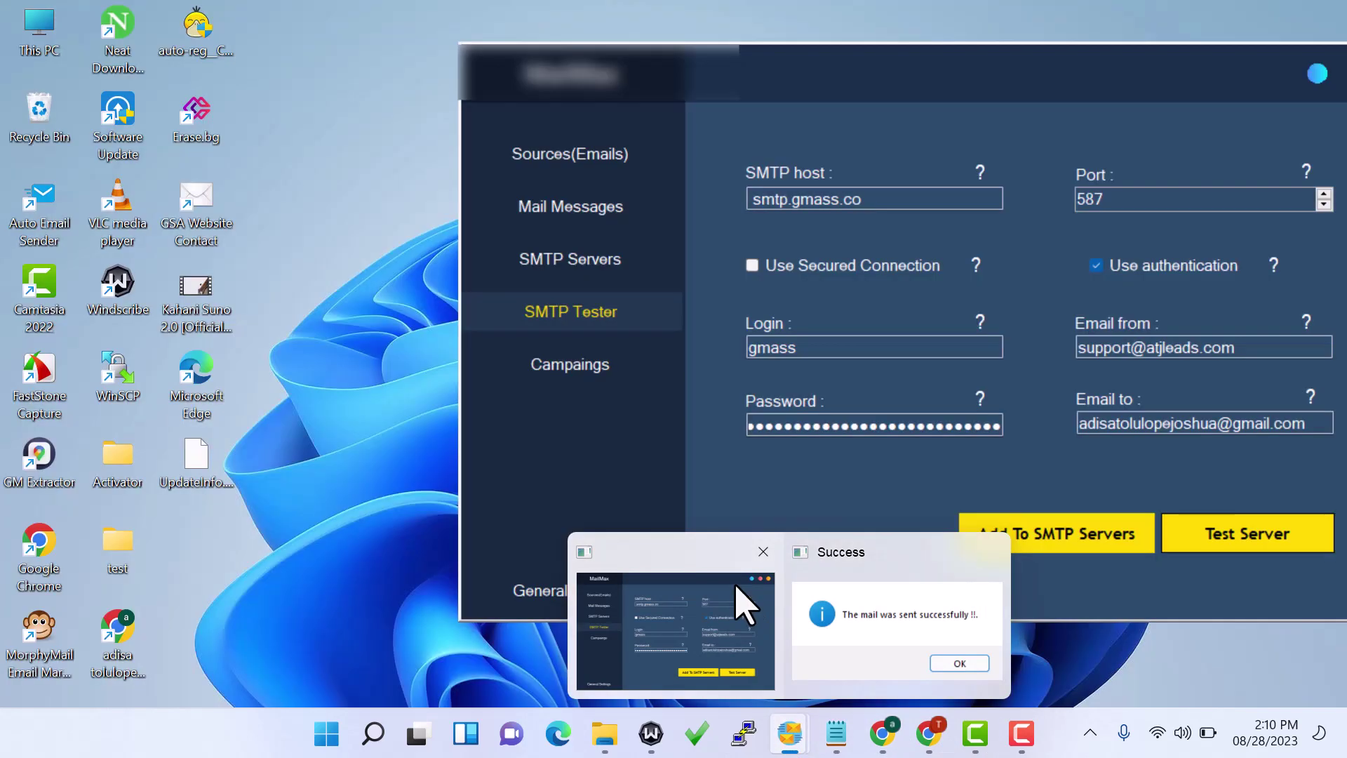
pyautogui.click(738, 605)
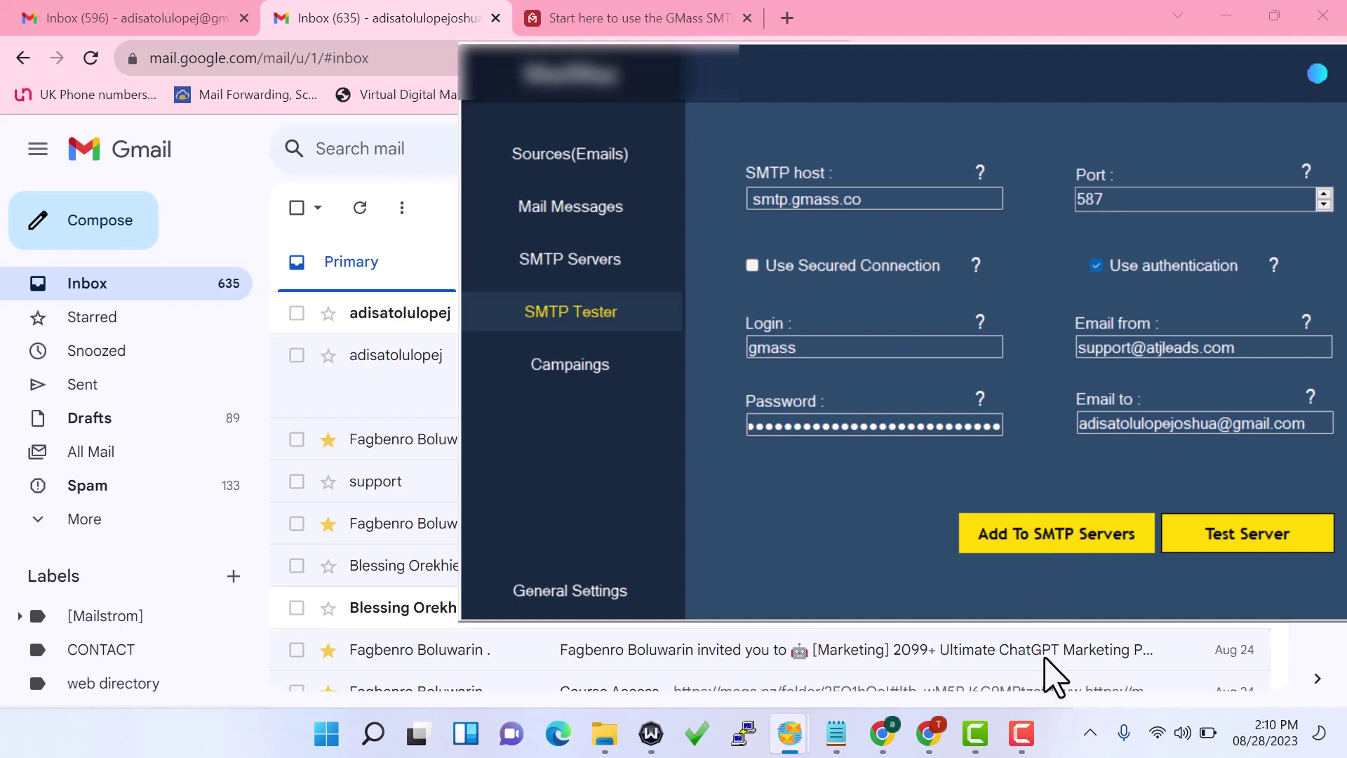
pyautogui.click(1036, 538)
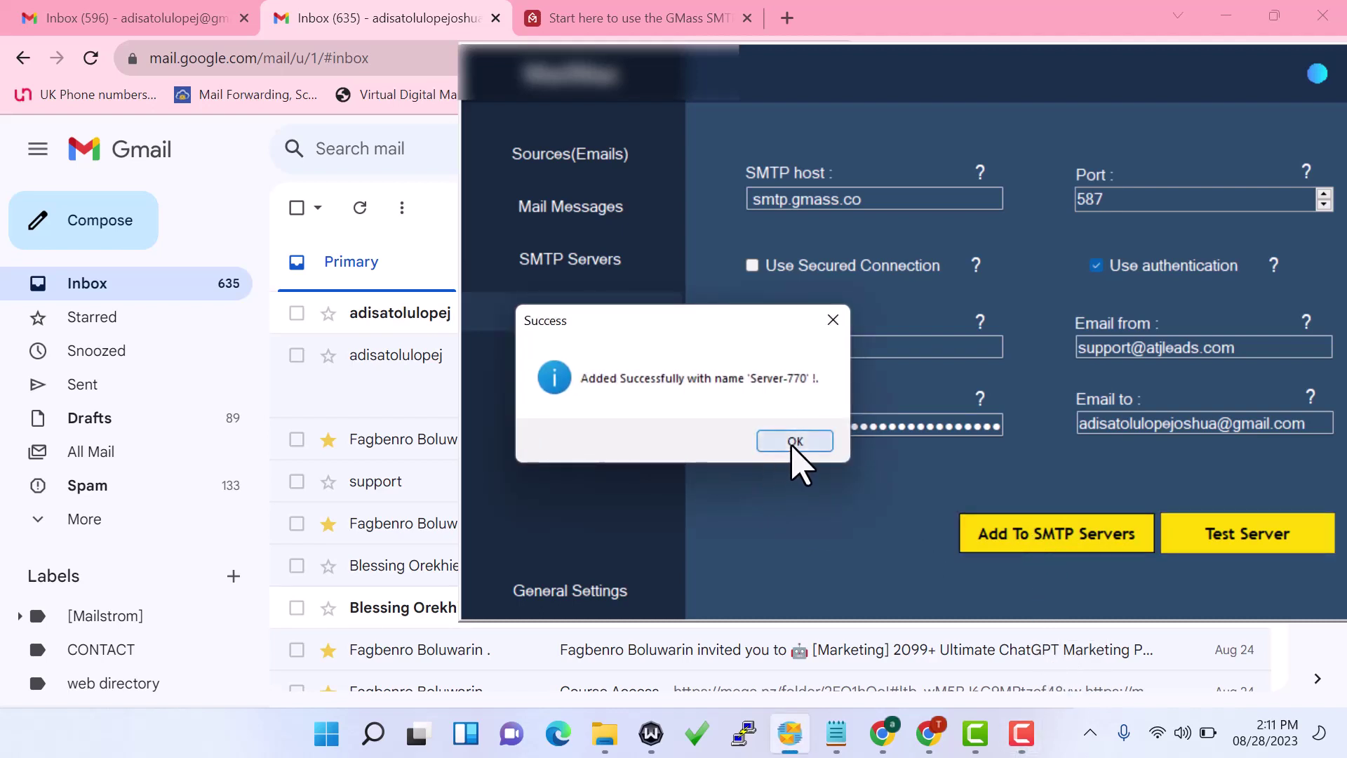
pyautogui.click(793, 442)
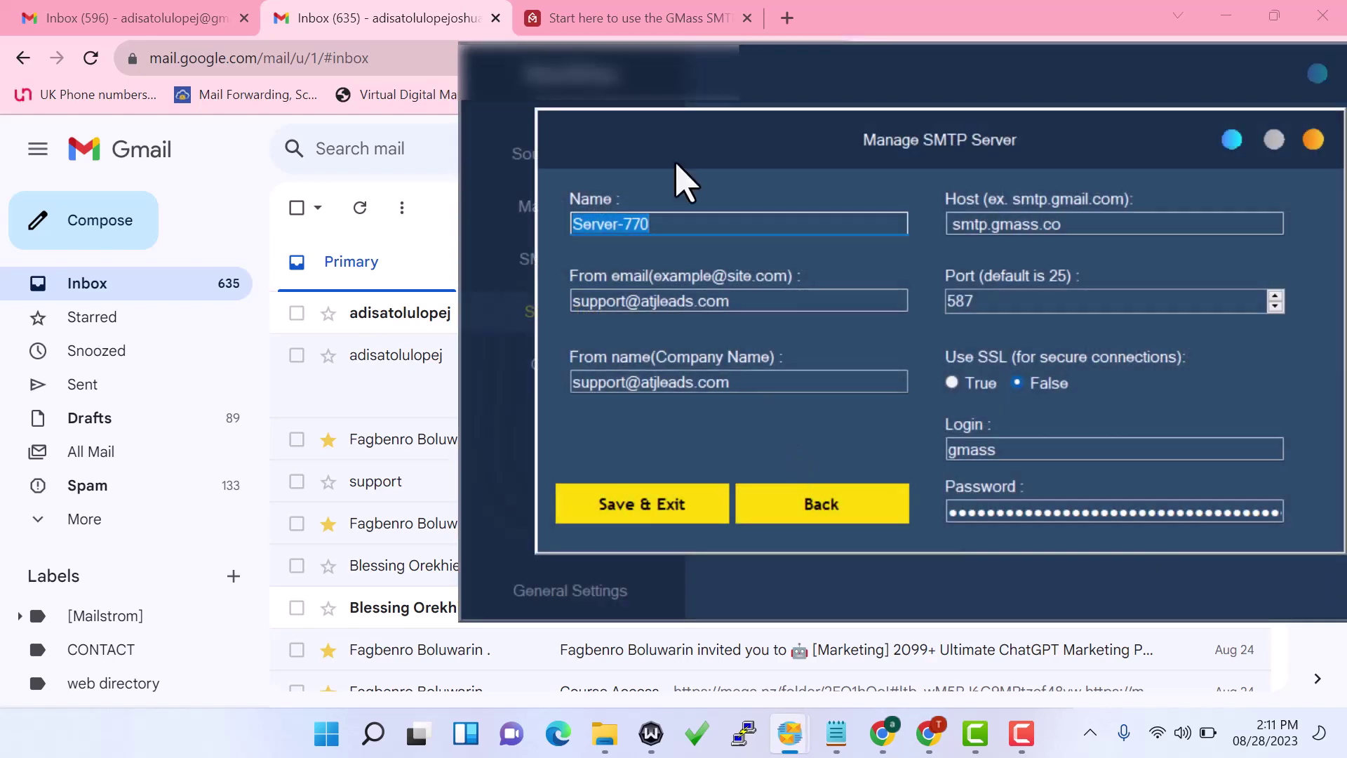
pyautogui.press('BackSpace')
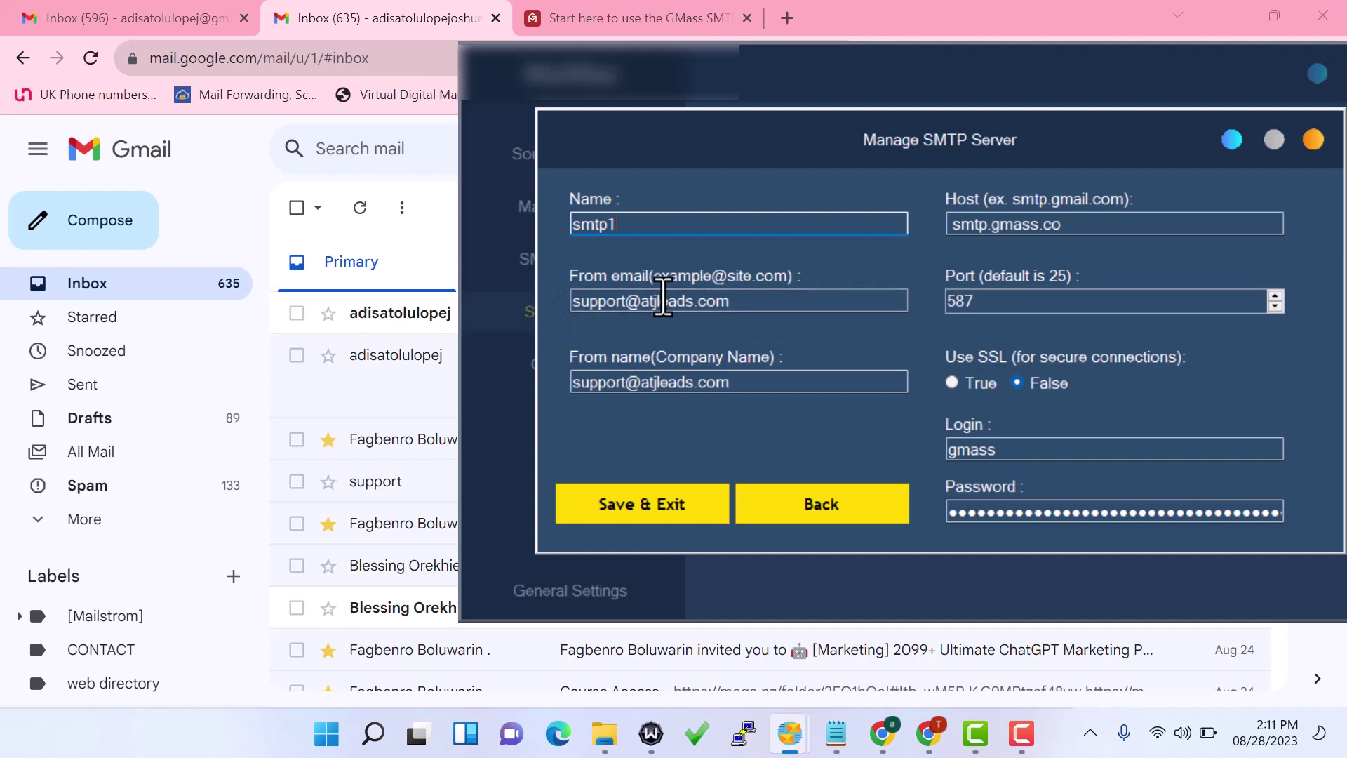
# Replace the From name with the company name and save the server
pyautogui.doubleClick(686, 382)
pyautogui.click(686, 382)
pyautogui.doubleClick(686, 382)
pyautogui.write('Joshuacademy')
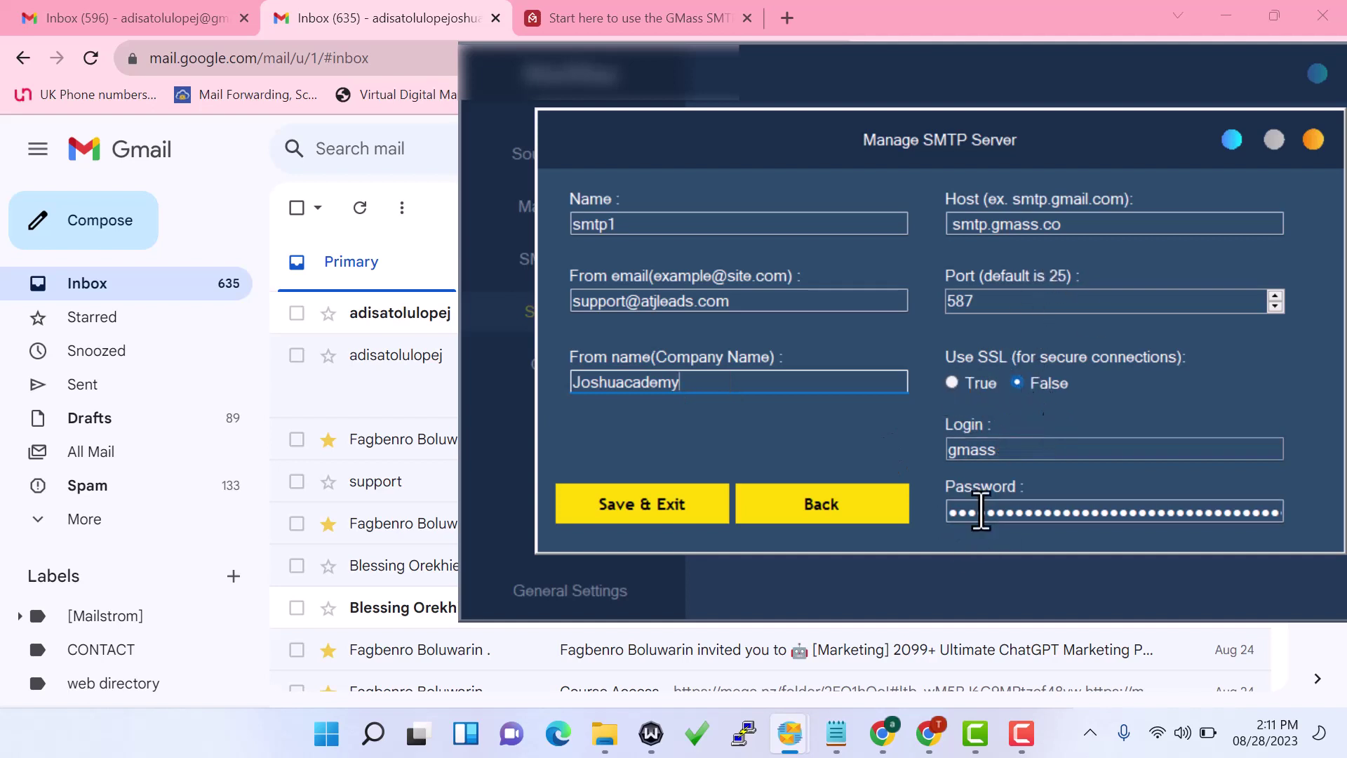
pyautogui.click(640, 505)
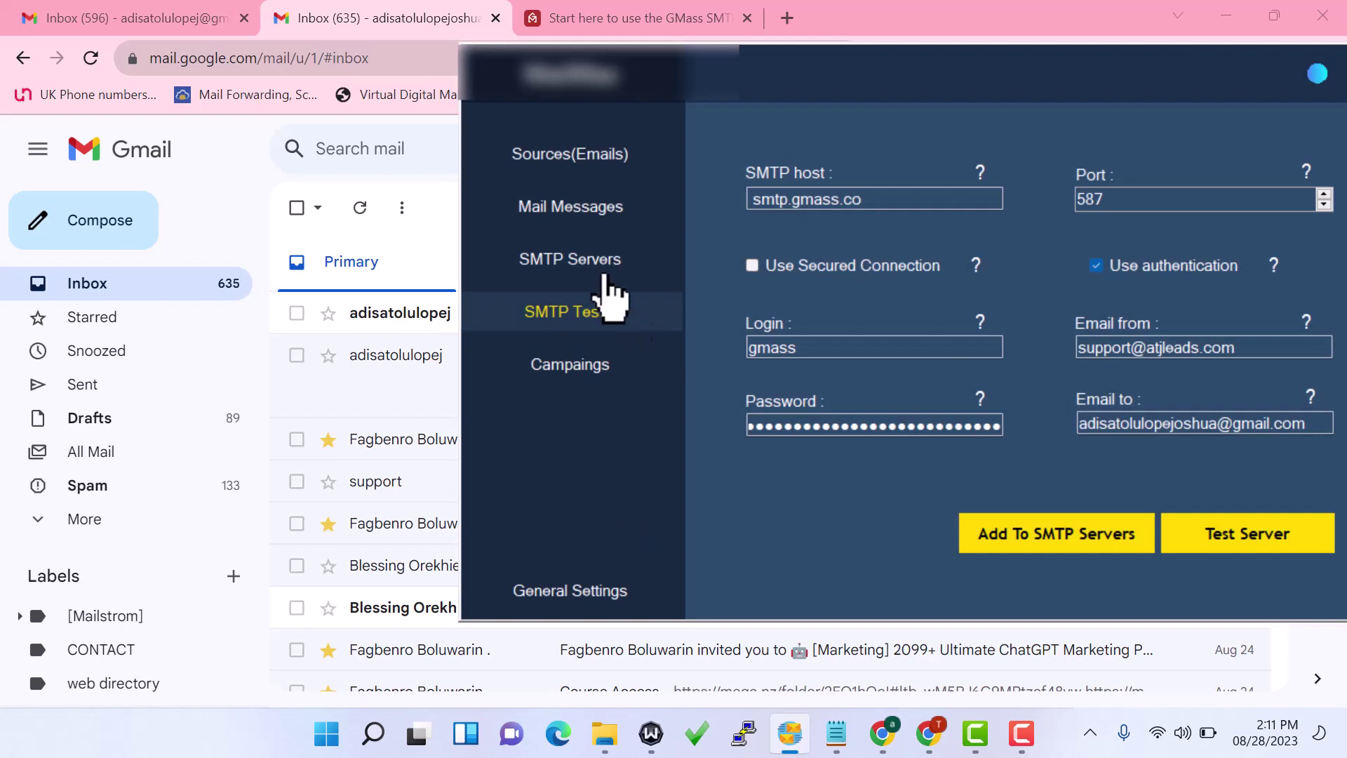
# Open the SMTP Servers list to confirm smtp1 is saved
pyautogui.click(598, 275)
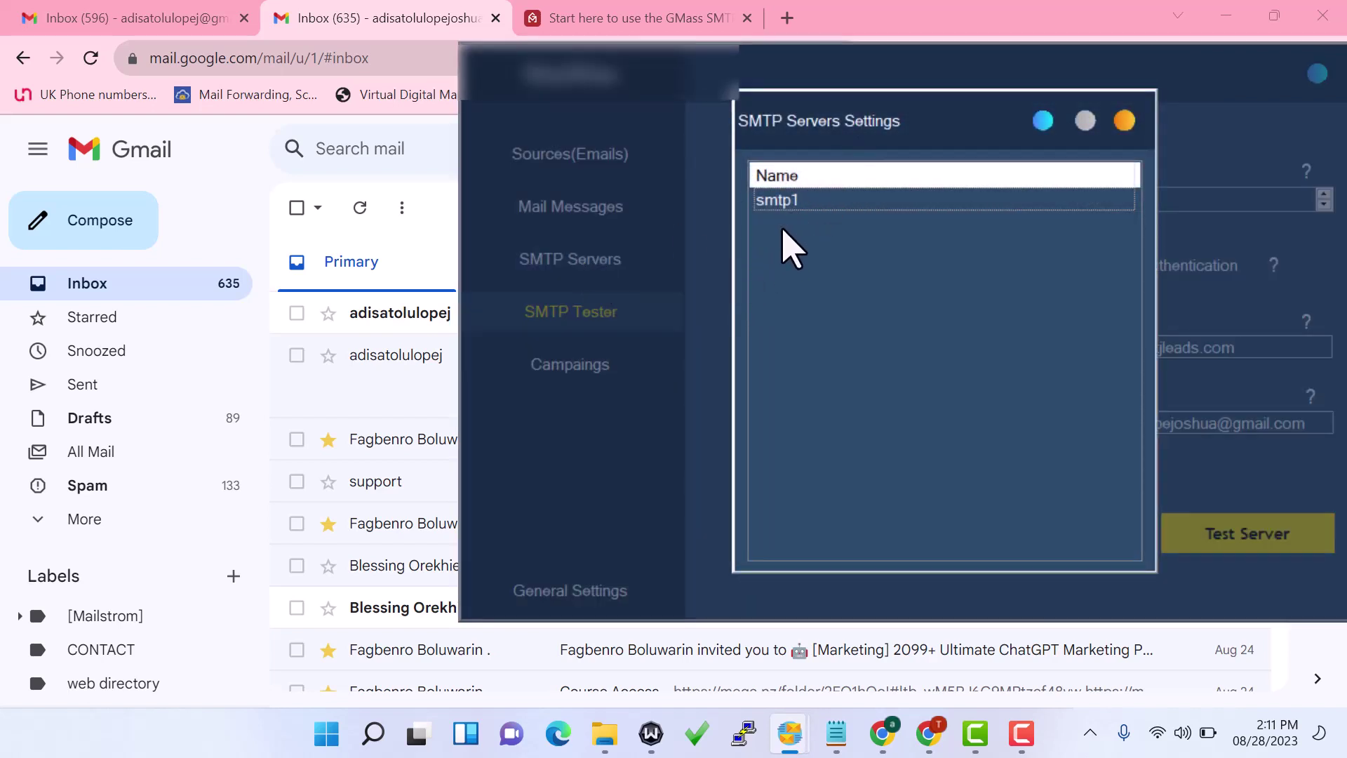
pyautogui.rightClick(783, 234)
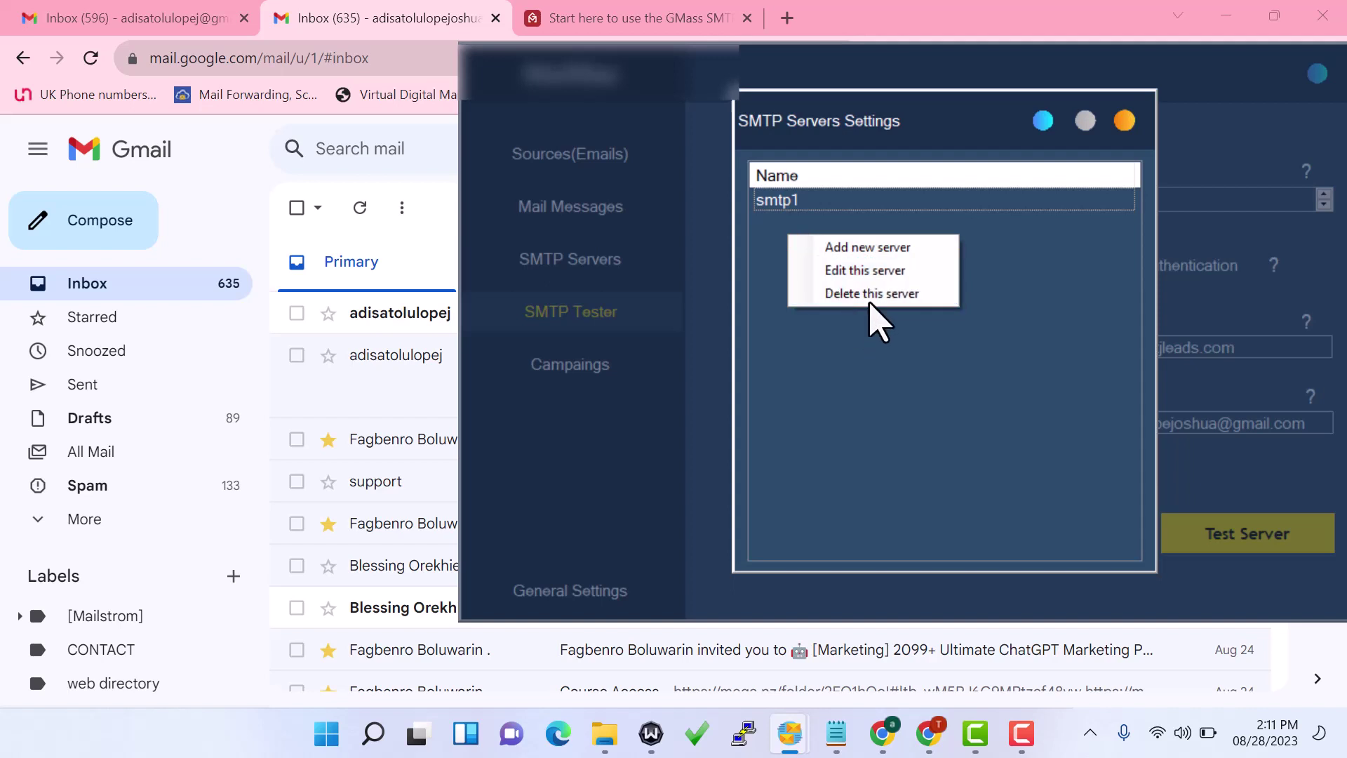
pyautogui.click(1023, 229)
# Start a blank new server entry from smtp1's context menu, then switch to the first Gmail tab
pyautogui.click(958, 199)
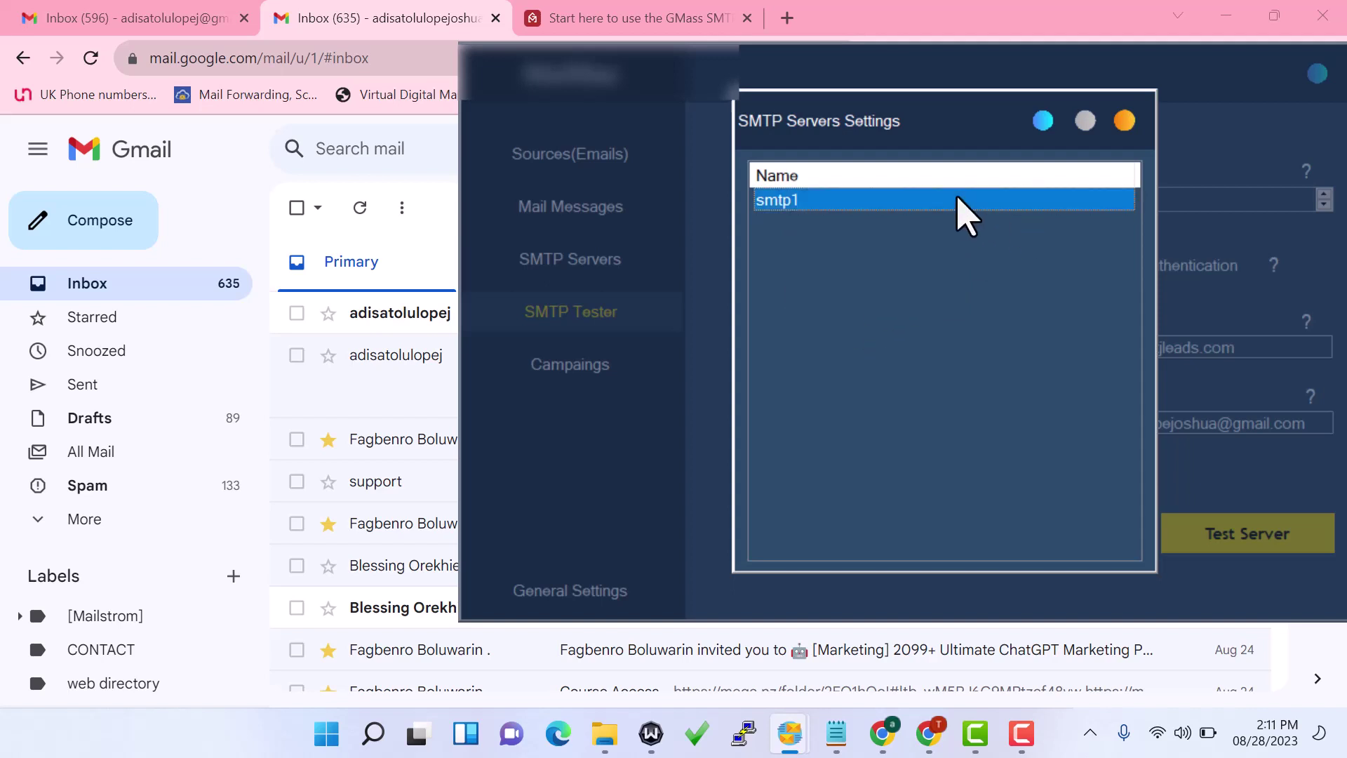
pyautogui.rightClick(959, 199)
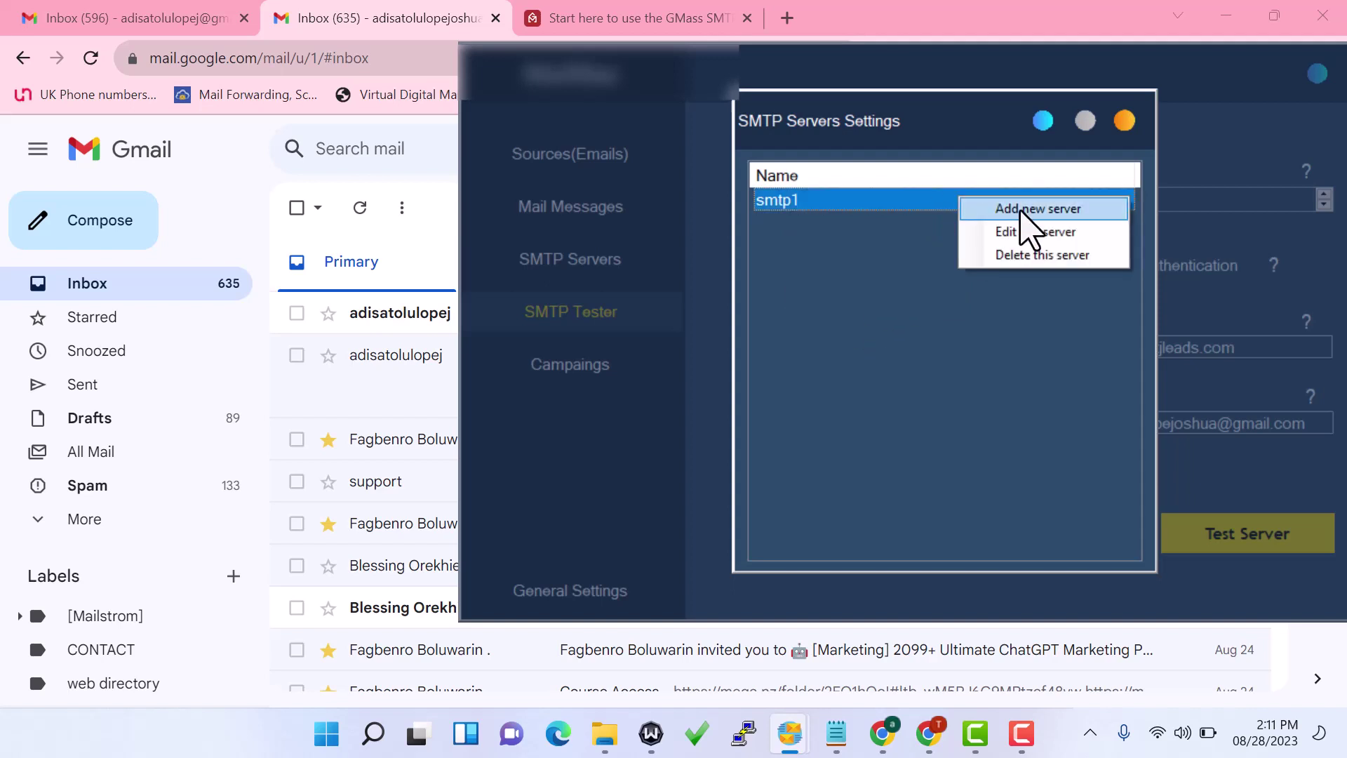
pyautogui.click(1026, 210)
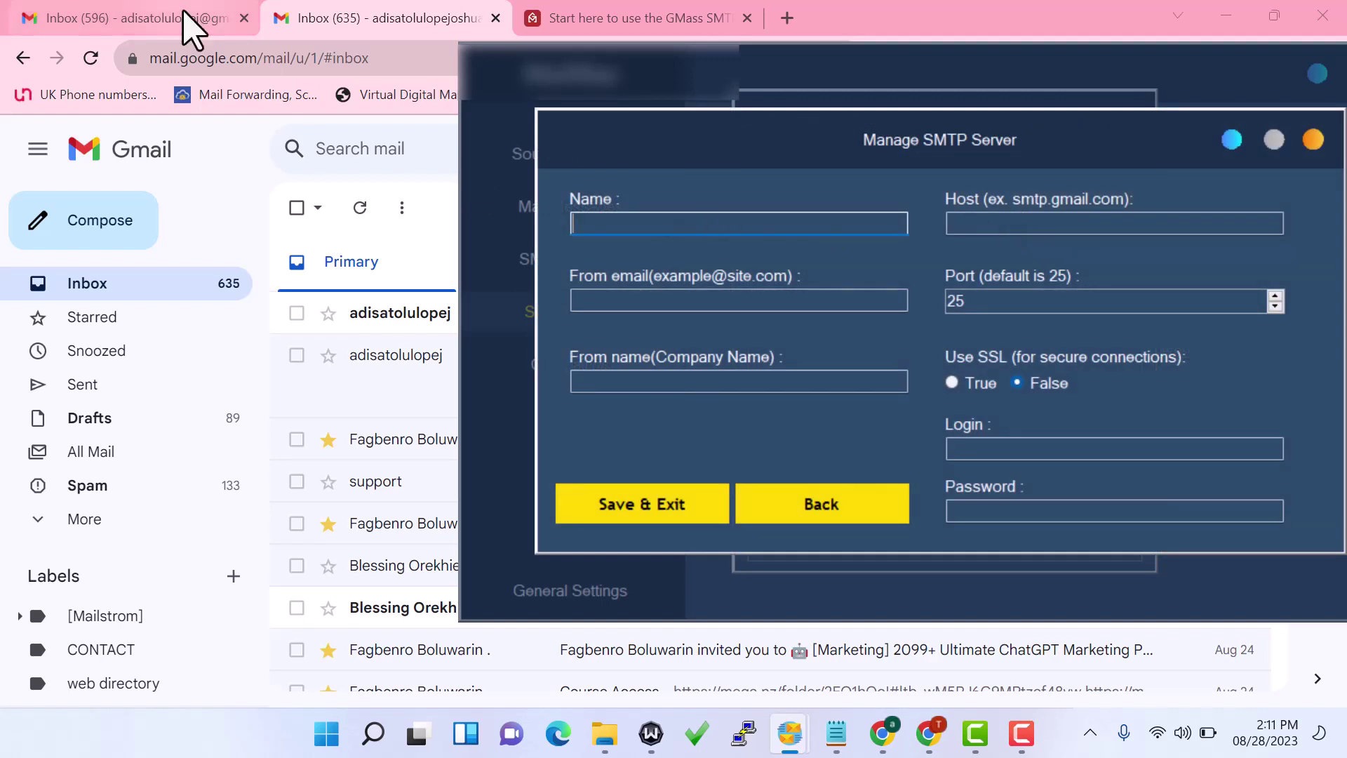
pyautogui.click(130, 18)
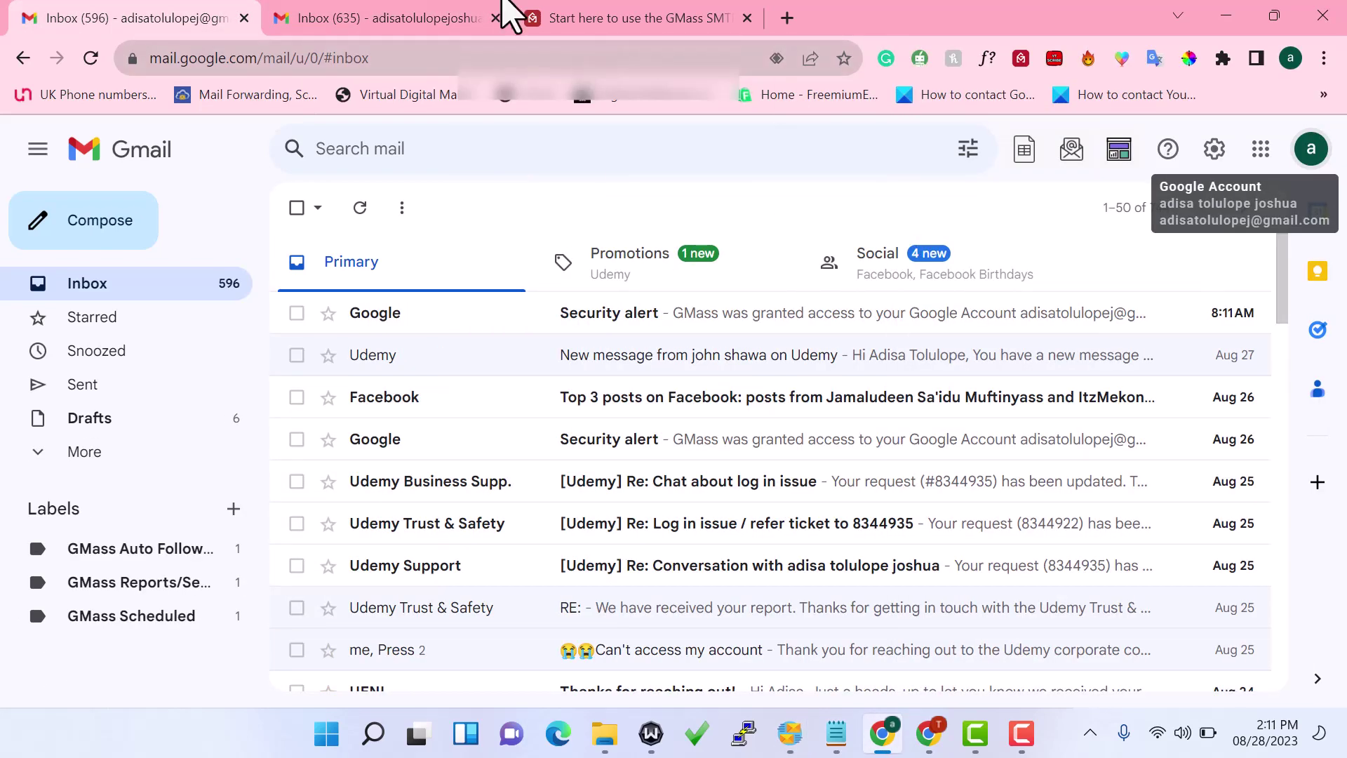
# Log out of the GMass SMTP service using 'Log out first' on its page
pyautogui.click(580, 19)
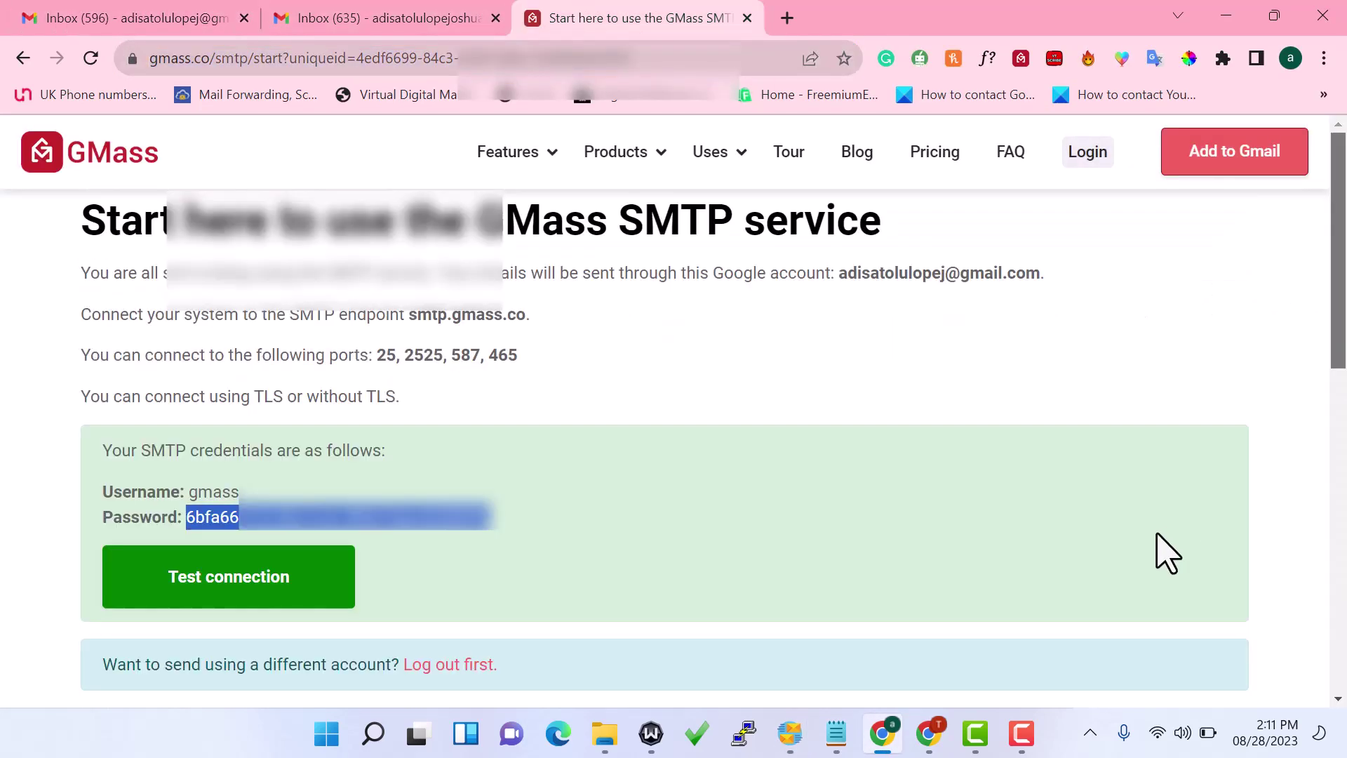
pyautogui.moveTo(1342, 337); pyautogui.dragTo(1314, 435)
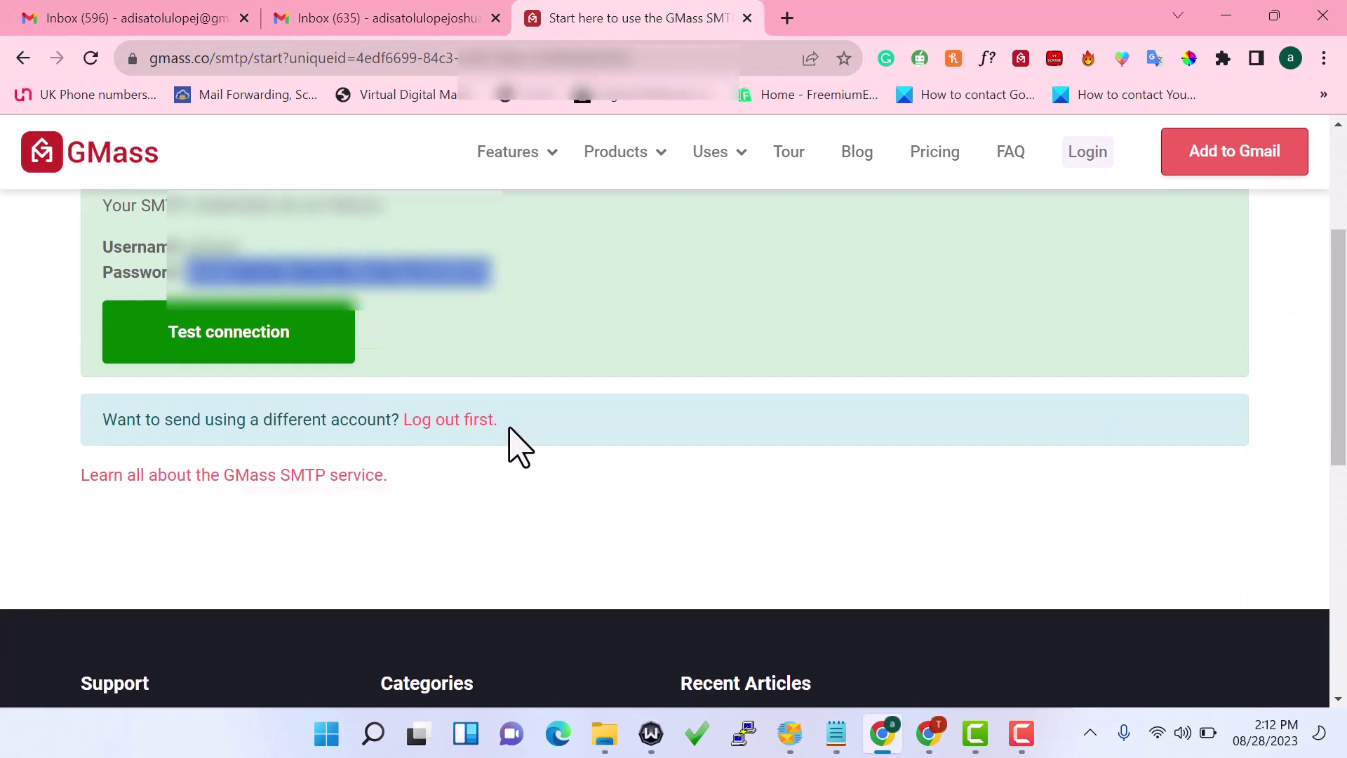
pyautogui.click(444, 419)
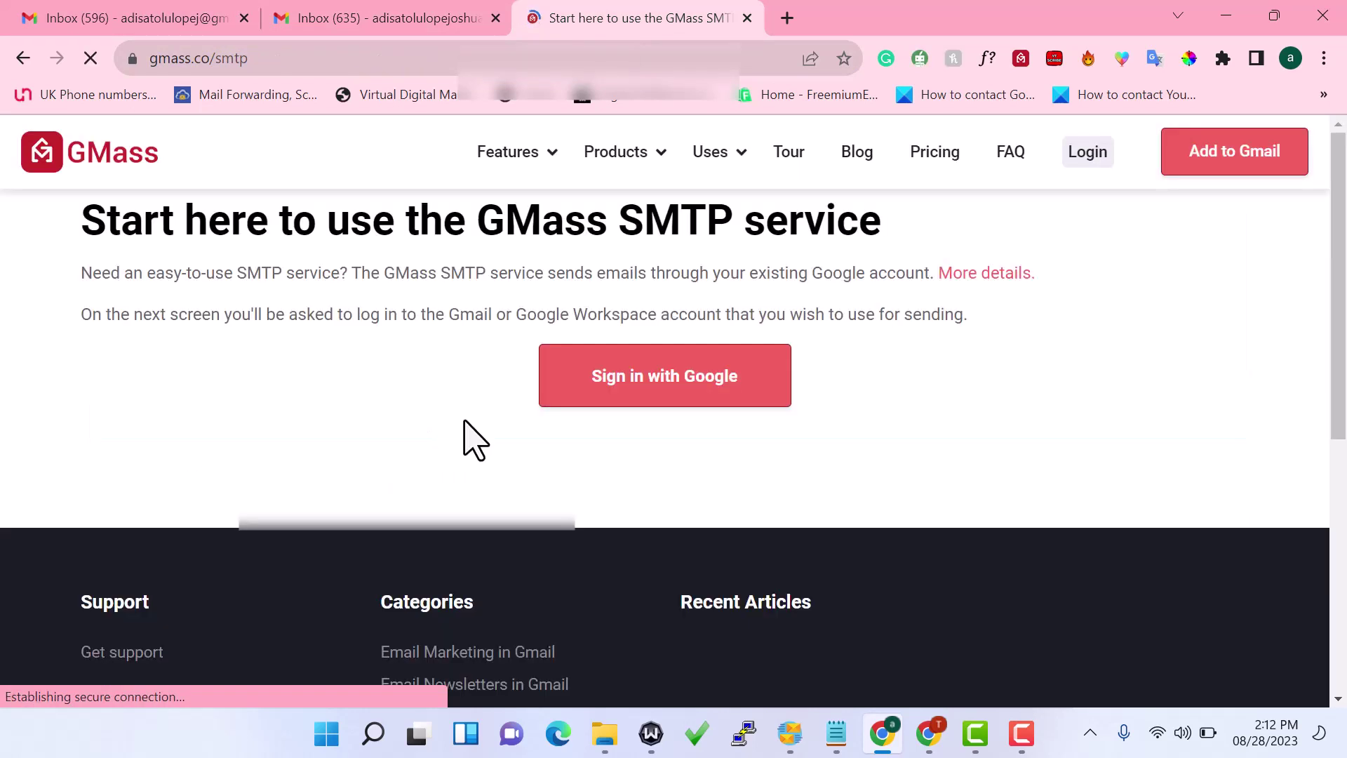
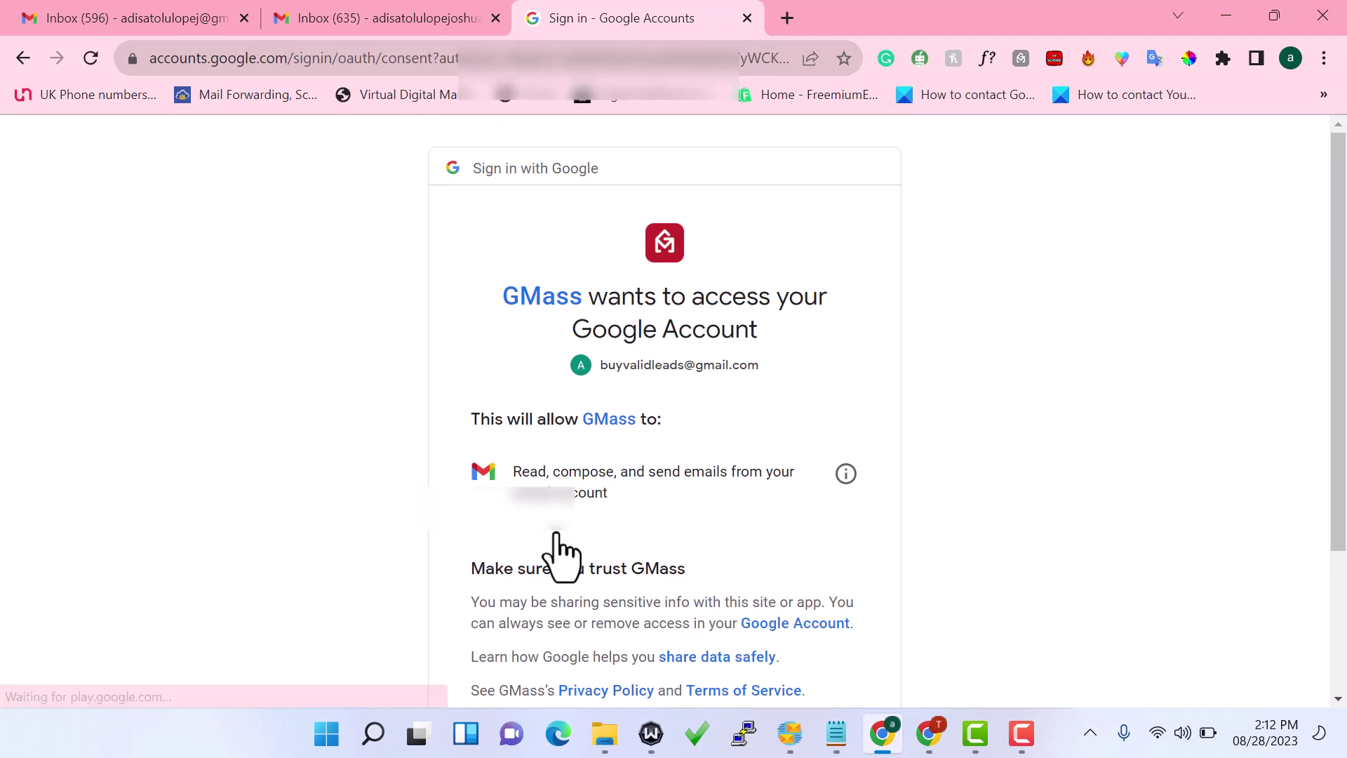
# Allow GMass access to the Google account, then select the SMTP password shown on the start page
pyautogui.scroll(-3, 1314, 367)
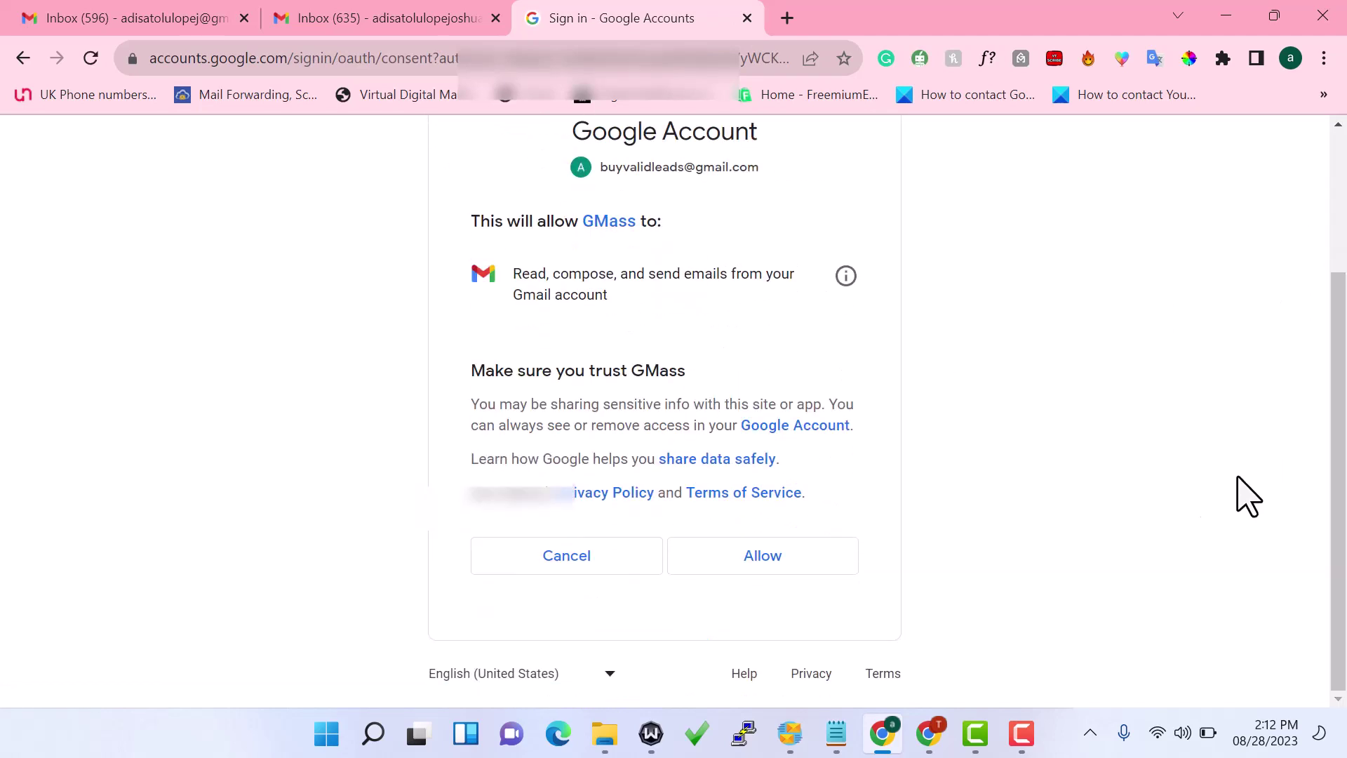
pyautogui.click(748, 564)
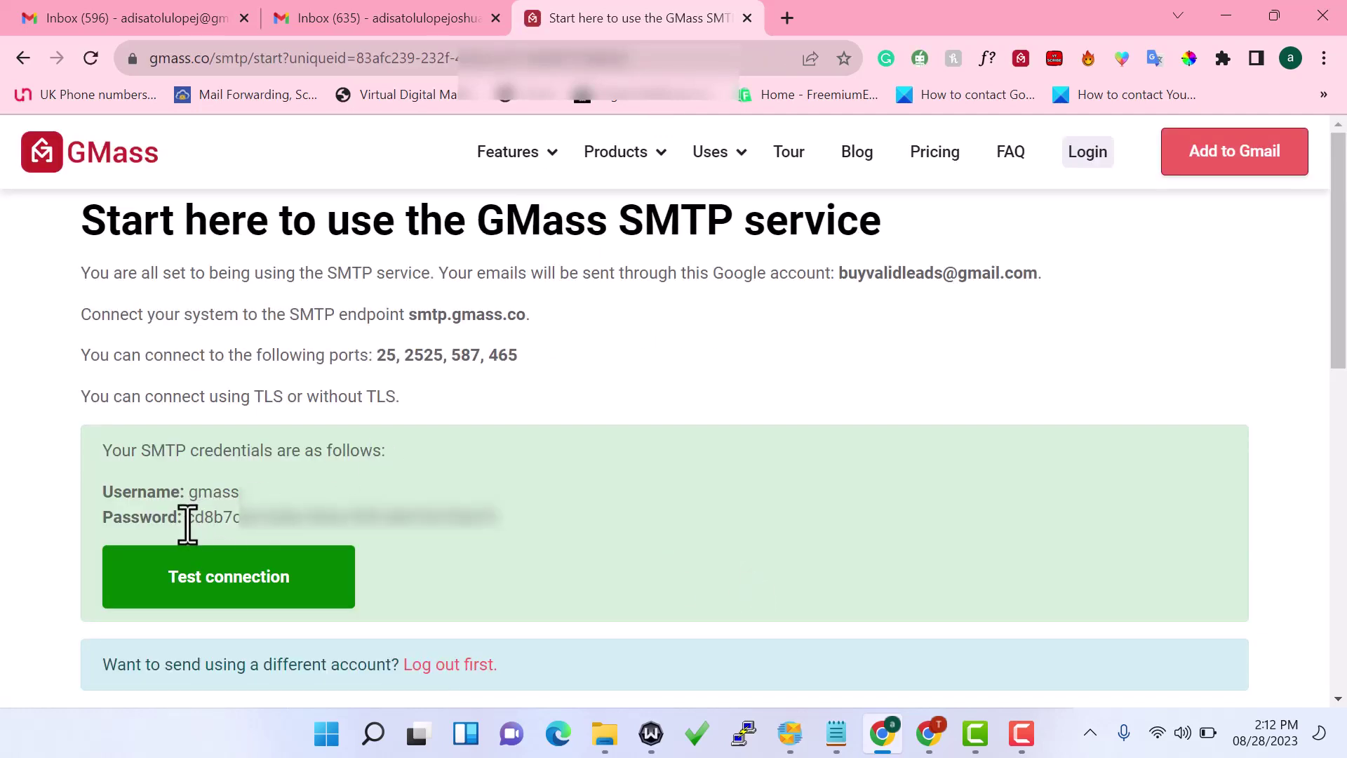
pyautogui.moveTo(191, 523); pyautogui.dragTo(552, 541)
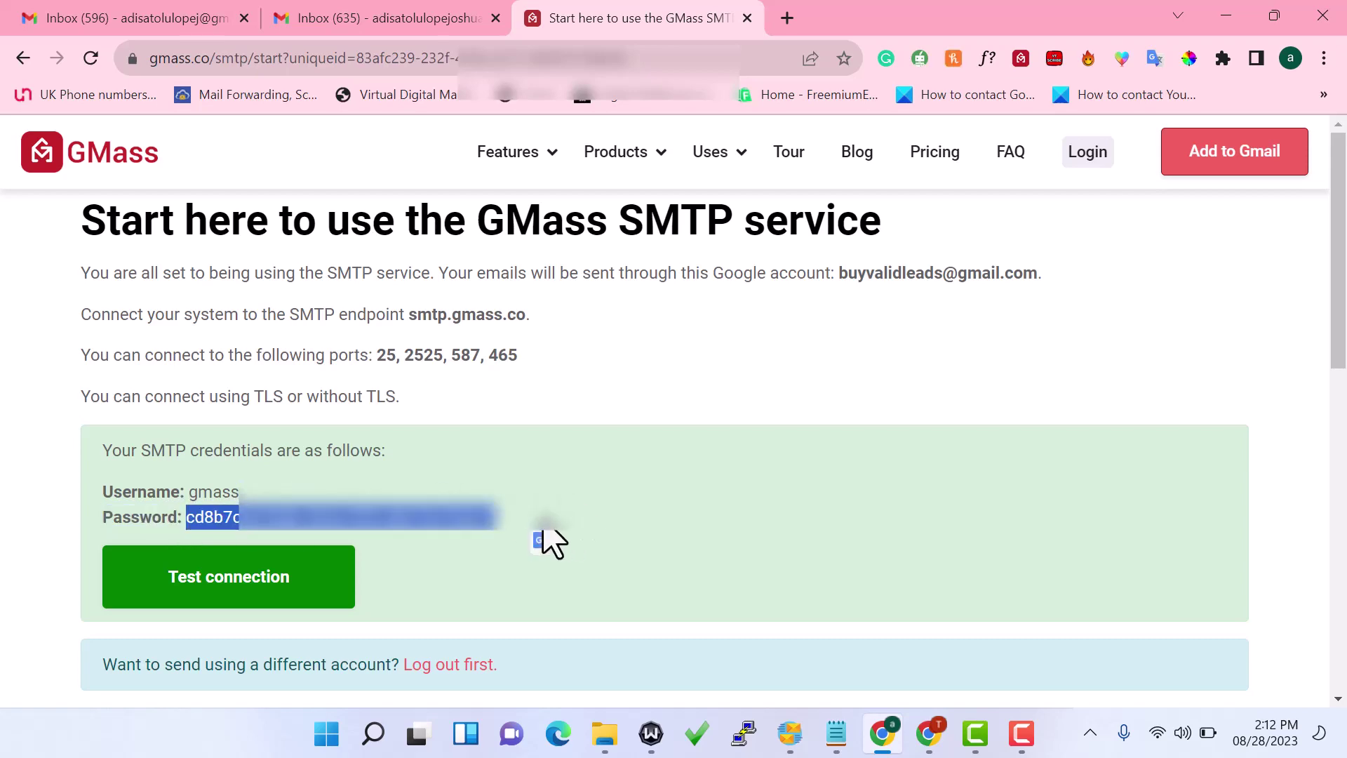
pyautogui.moveTo(790, 734)
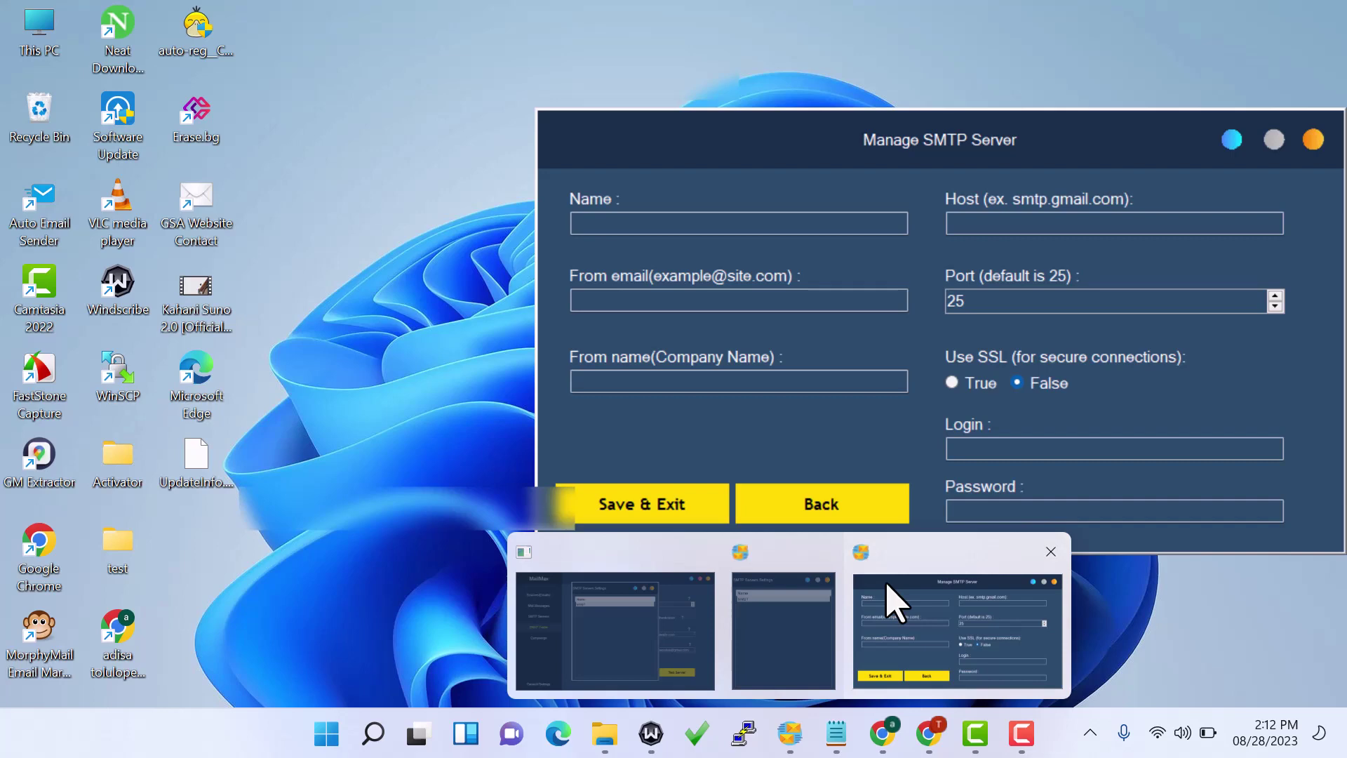
# Enter the gmass login and paste the GMass SMTP password into the new server form
pyautogui.click(894, 602)
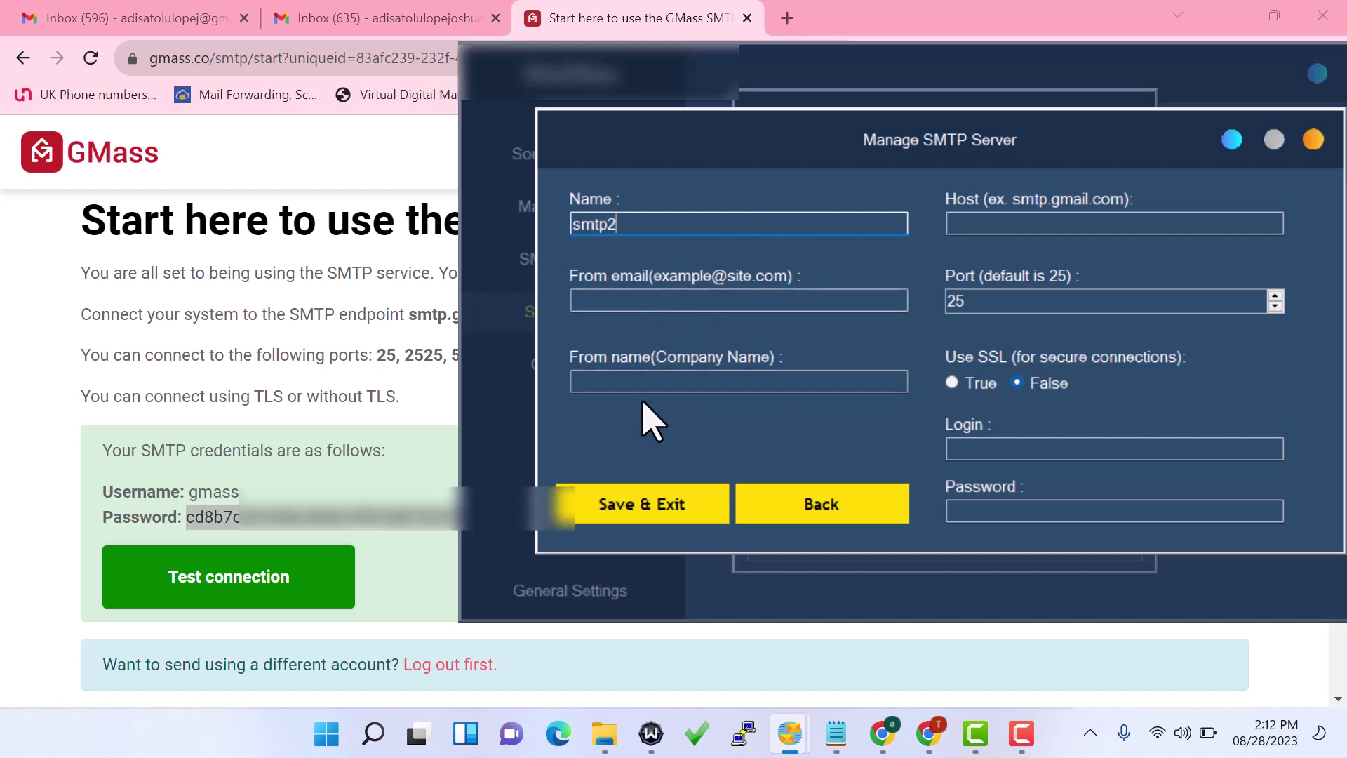
pyautogui.click(1018, 461)
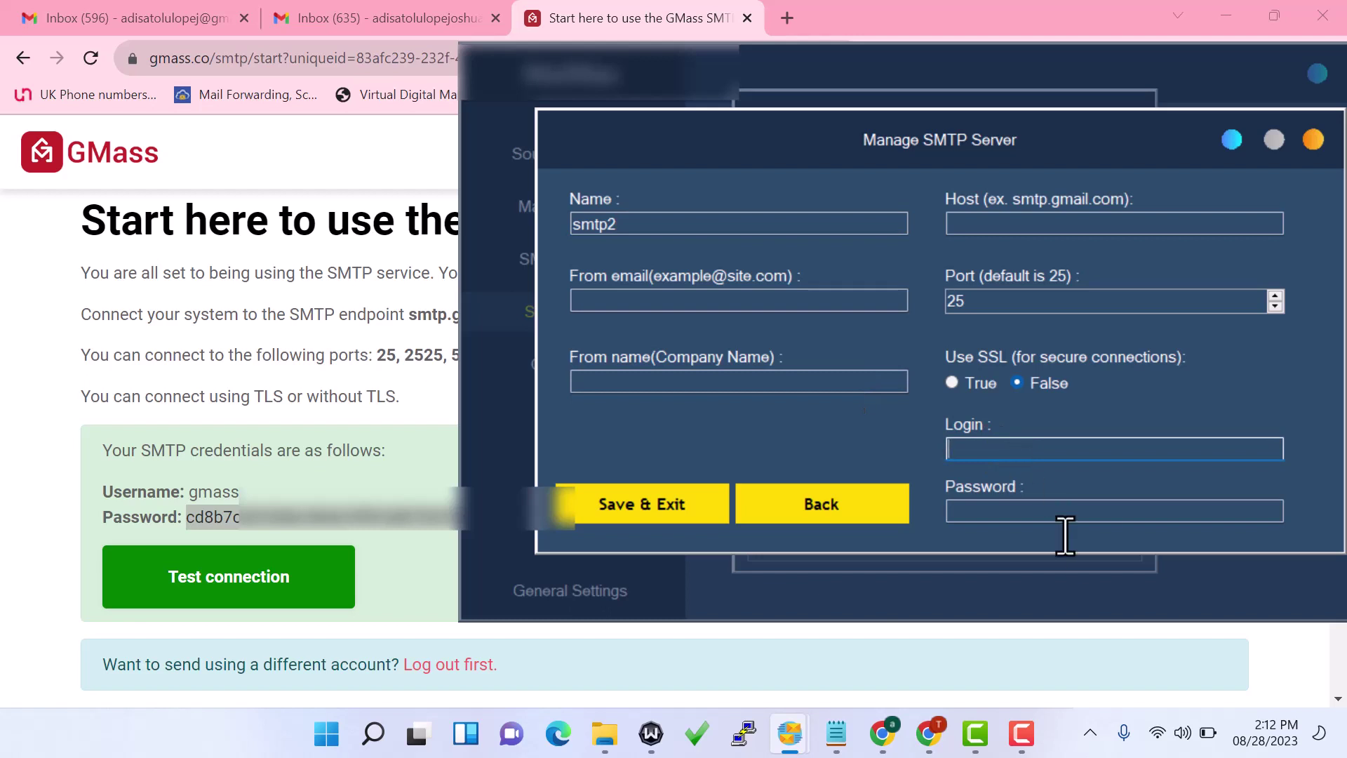
pyautogui.hotkey('ctrl', 'v')
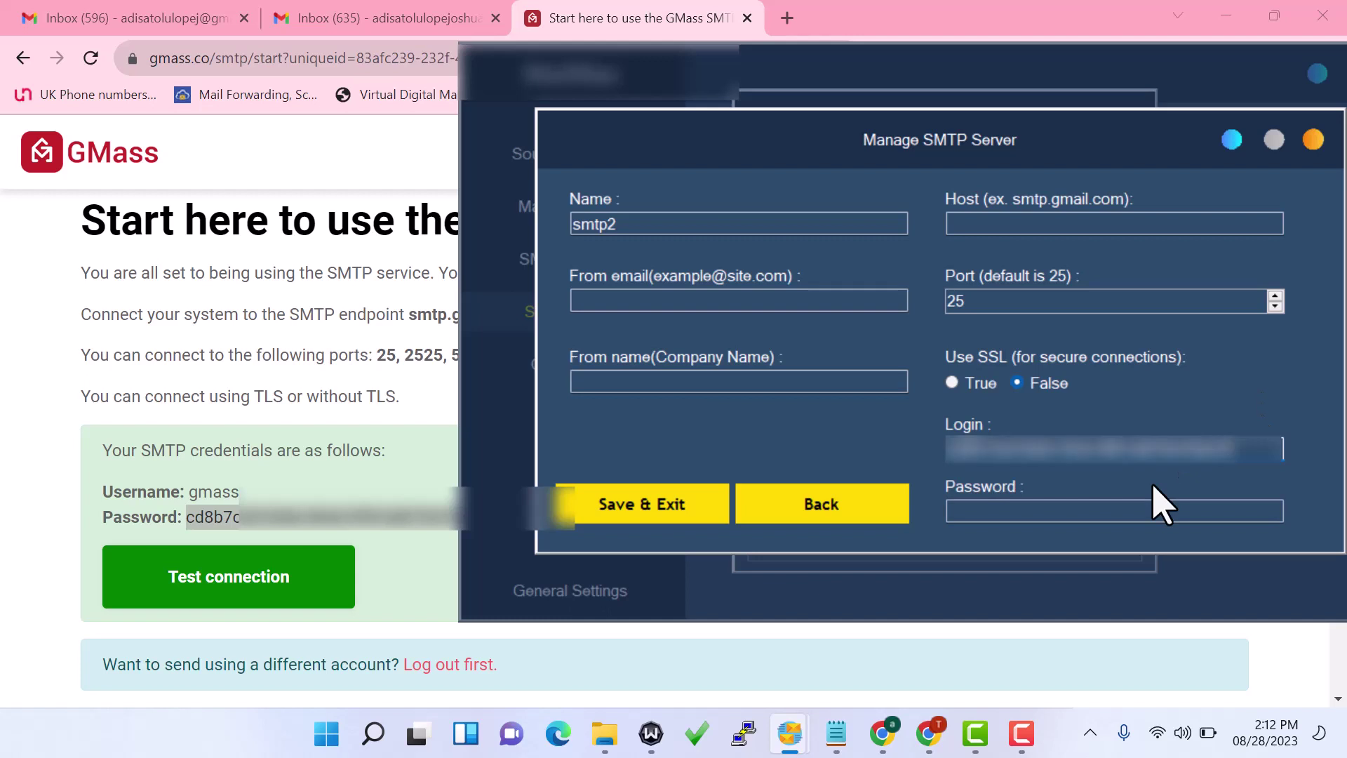
pyautogui.click(1092, 502)
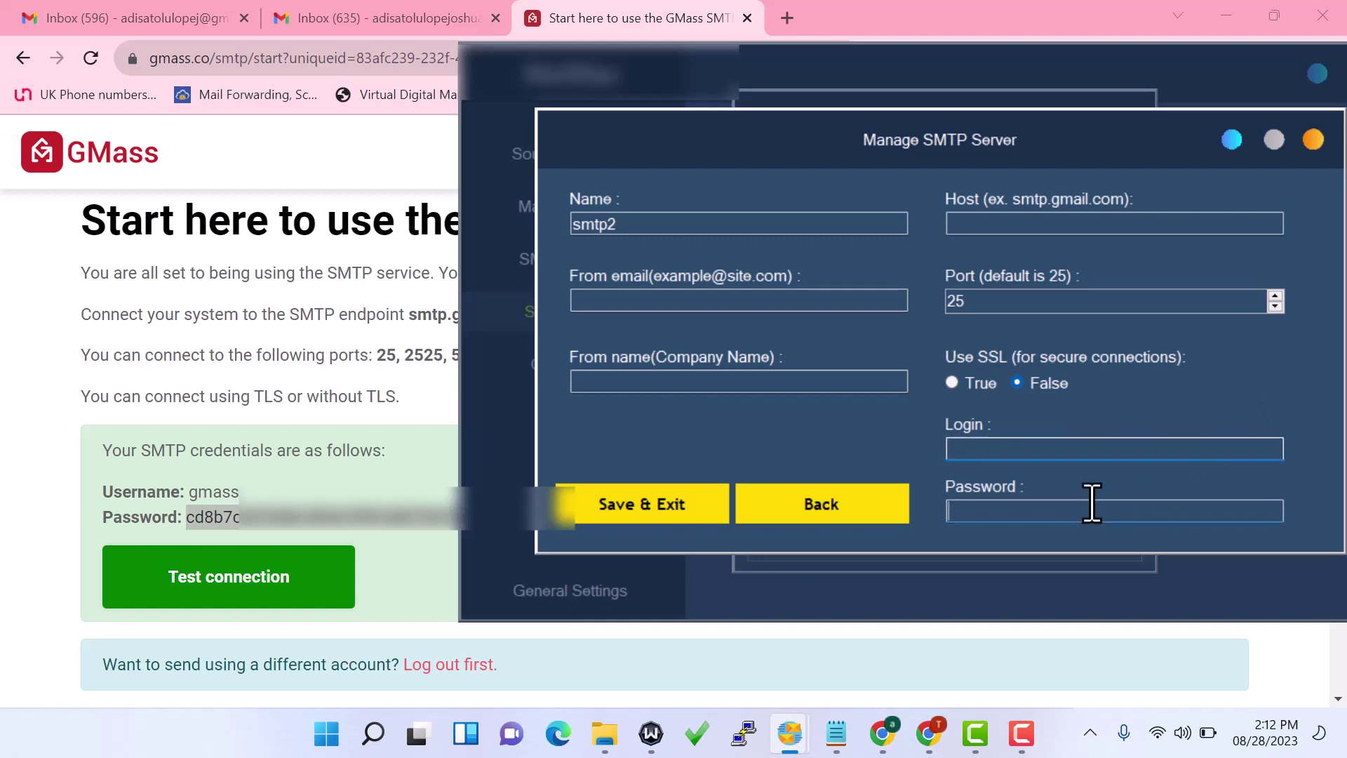
pyautogui.hotkey('ctrl', 'v')
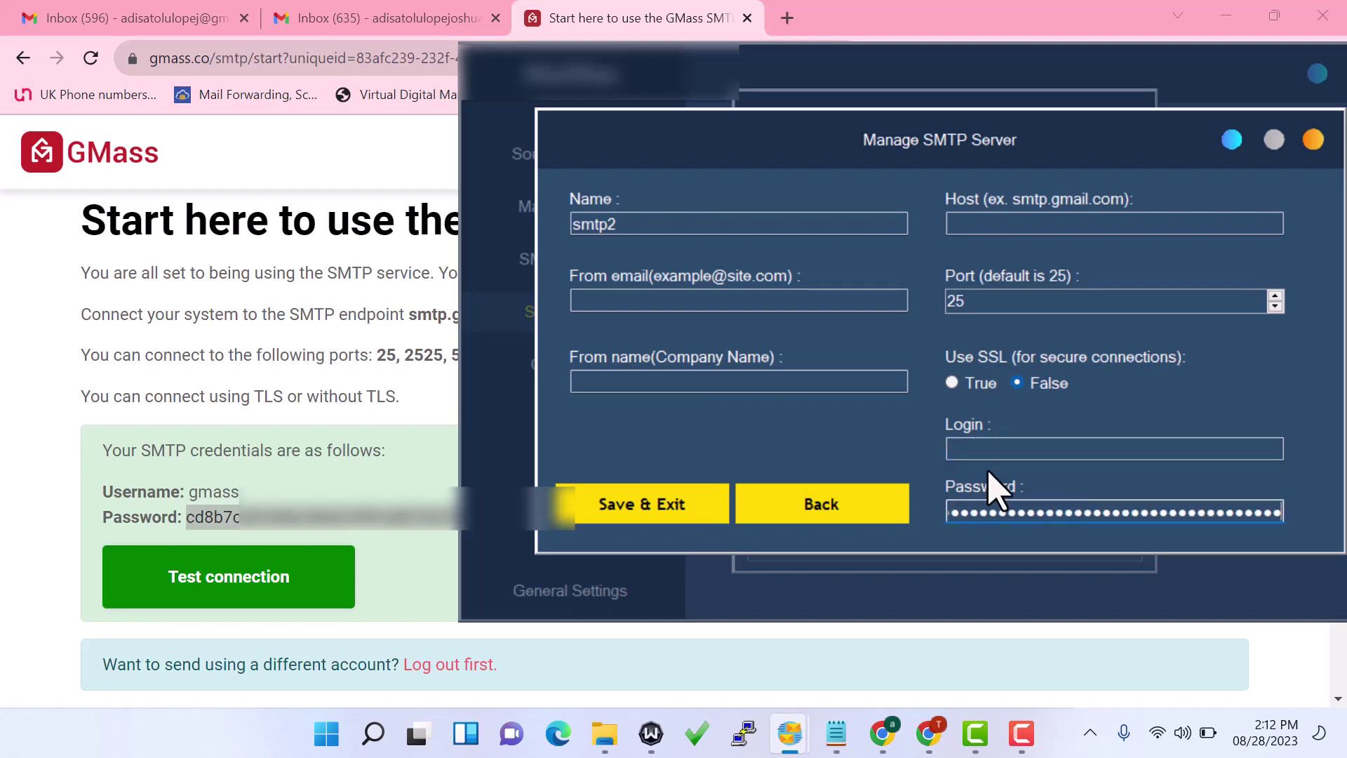
pyautogui.click(980, 455)
pyautogui.write('gmass')
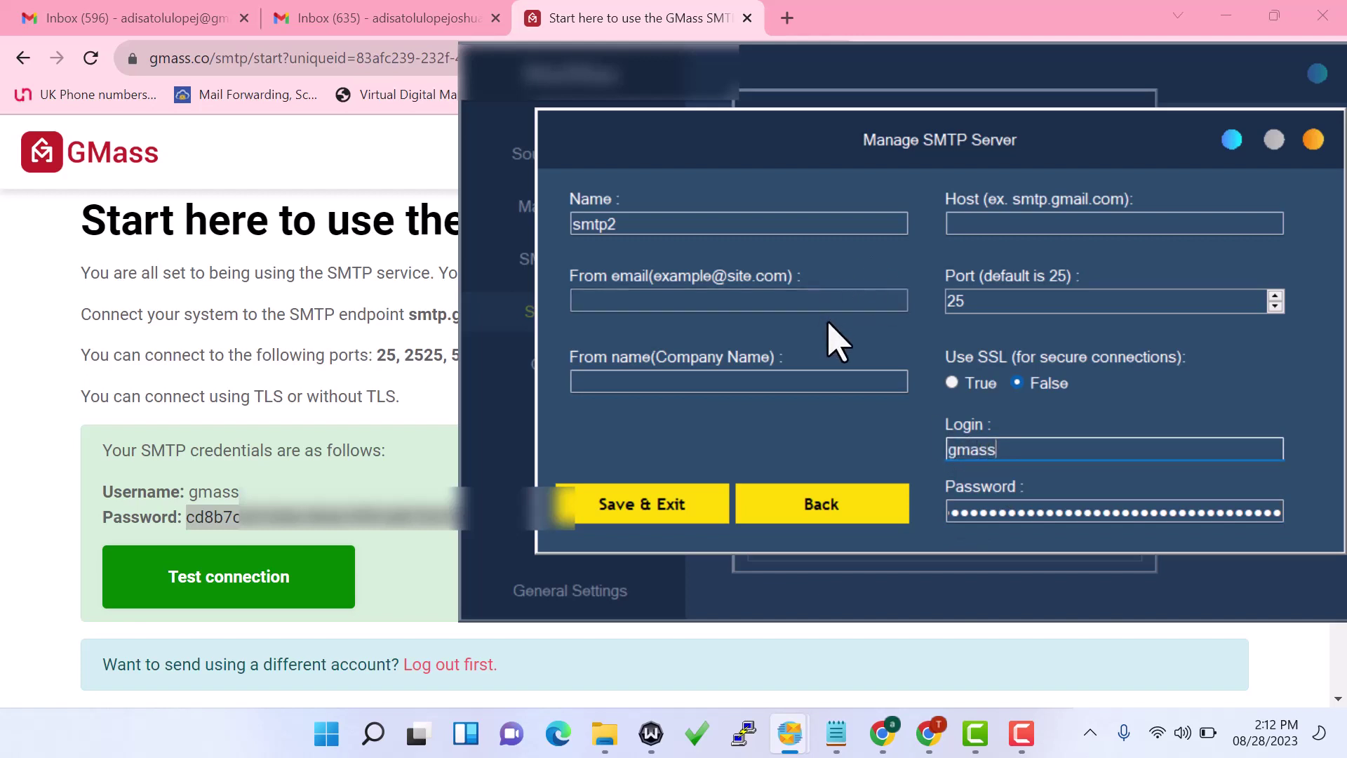
# Set the SMTP host to smtp.gmass.co and replace the default port 25 with 587
pyautogui.click(1019, 232)
pyautogui.write('smtp')
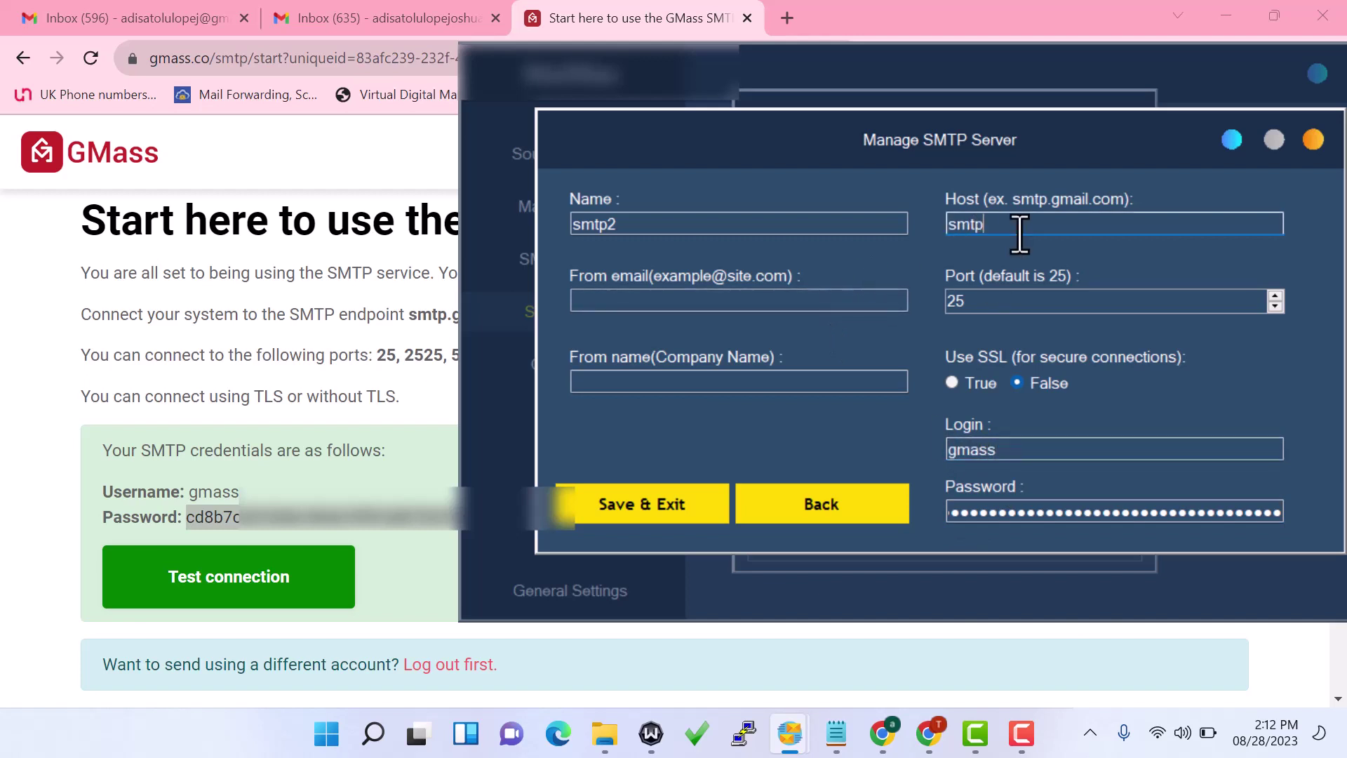
pyautogui.write('.gmass.co')
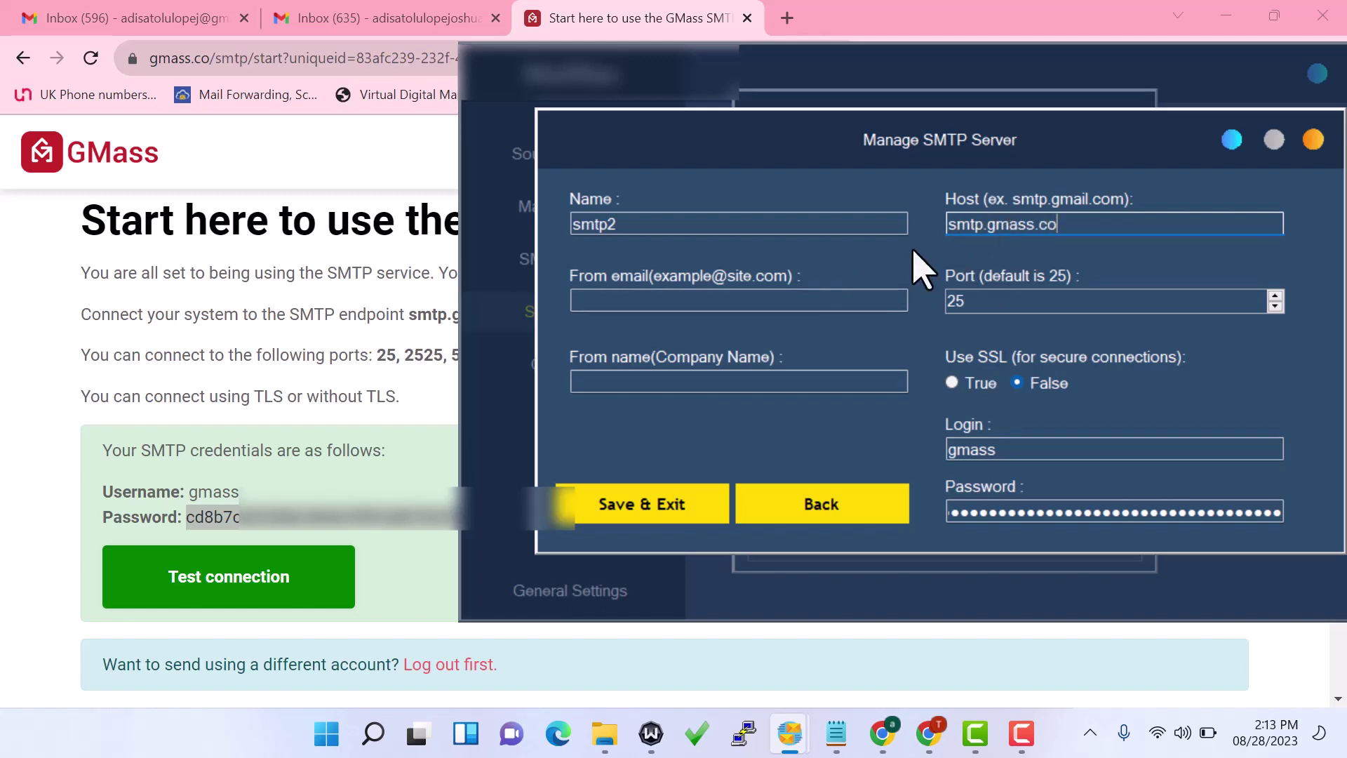
pyautogui.doubleClick(985, 301)
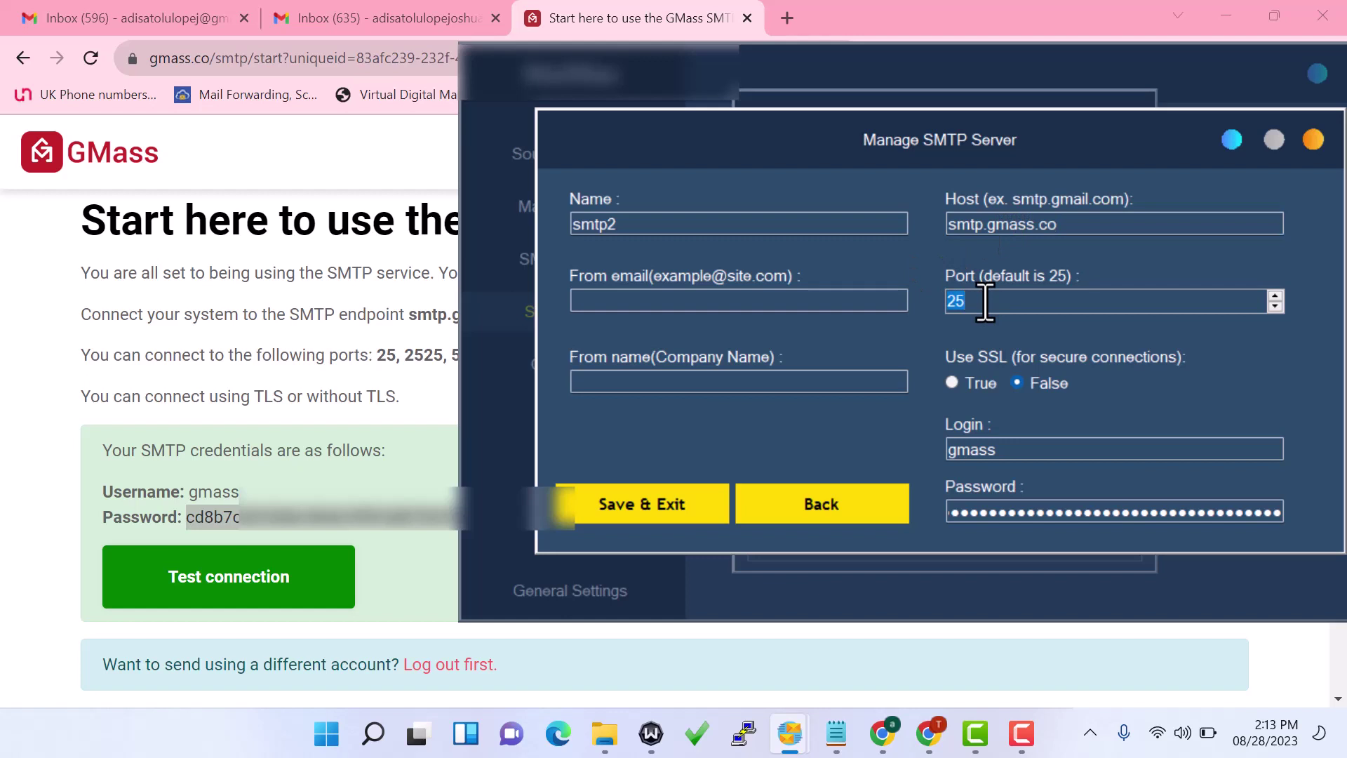
pyautogui.click(986, 302)
pyautogui.press('BackSpace')
pyautogui.press('BackSpace')
# Fill in the sender name and sender email, then save the smtp2 server
pyautogui.click(666, 382)
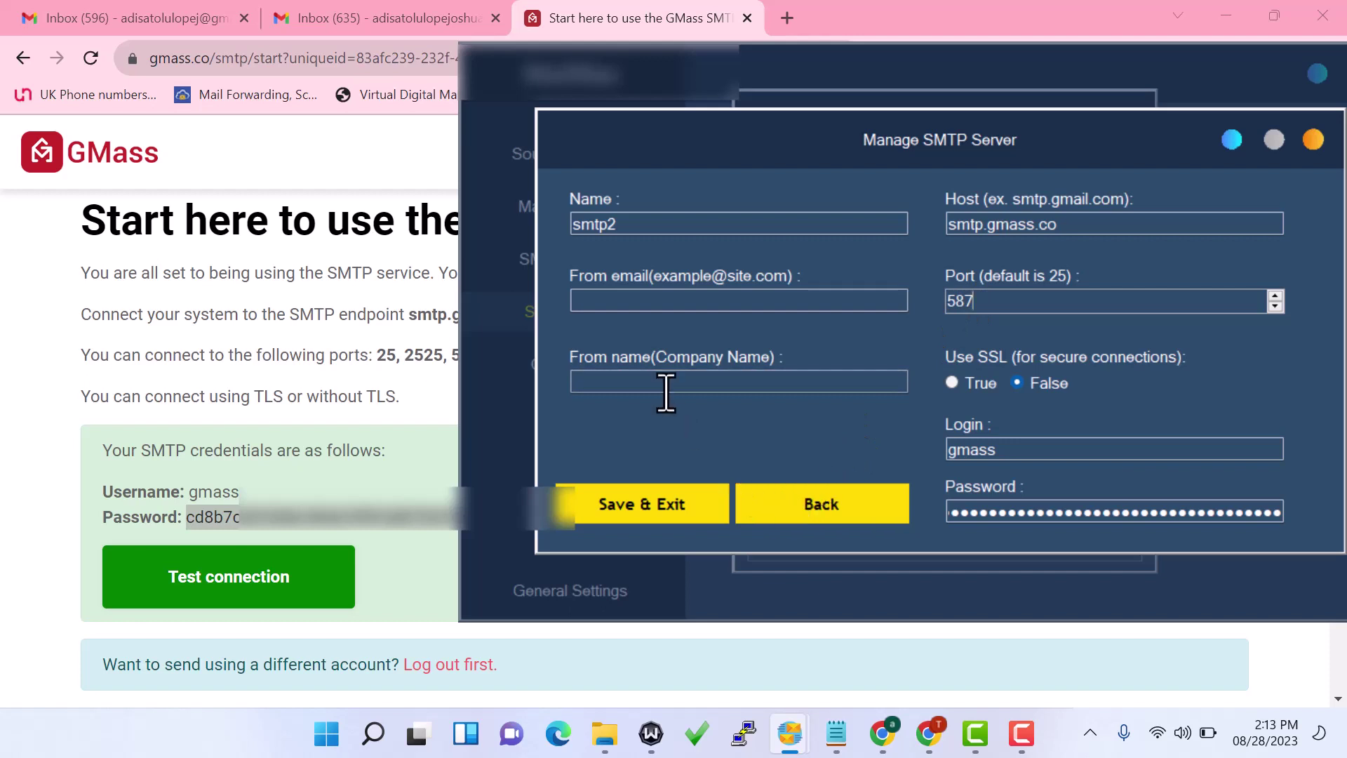
pyautogui.write('osh')
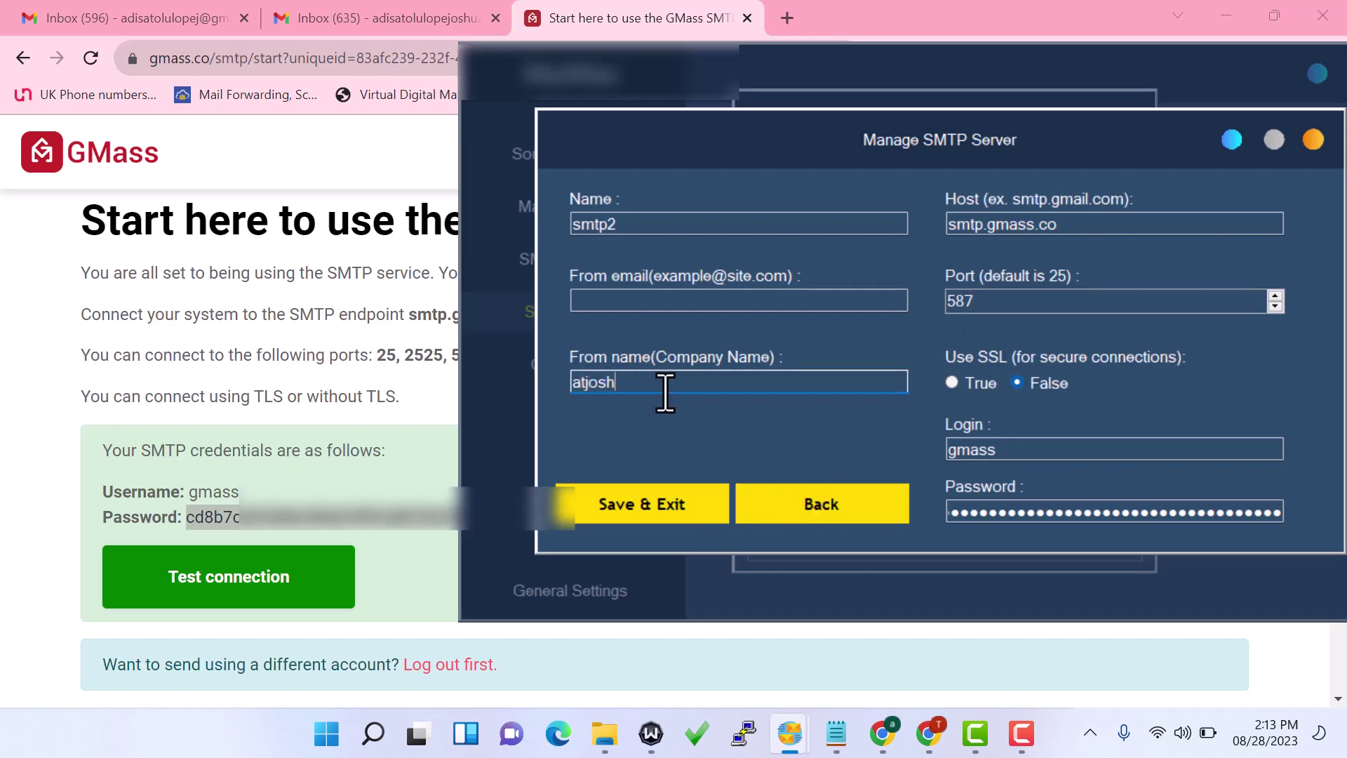
pyautogui.press('BackSpace')
pyautogui.press('BackSpace')
pyautogui.write('shua')
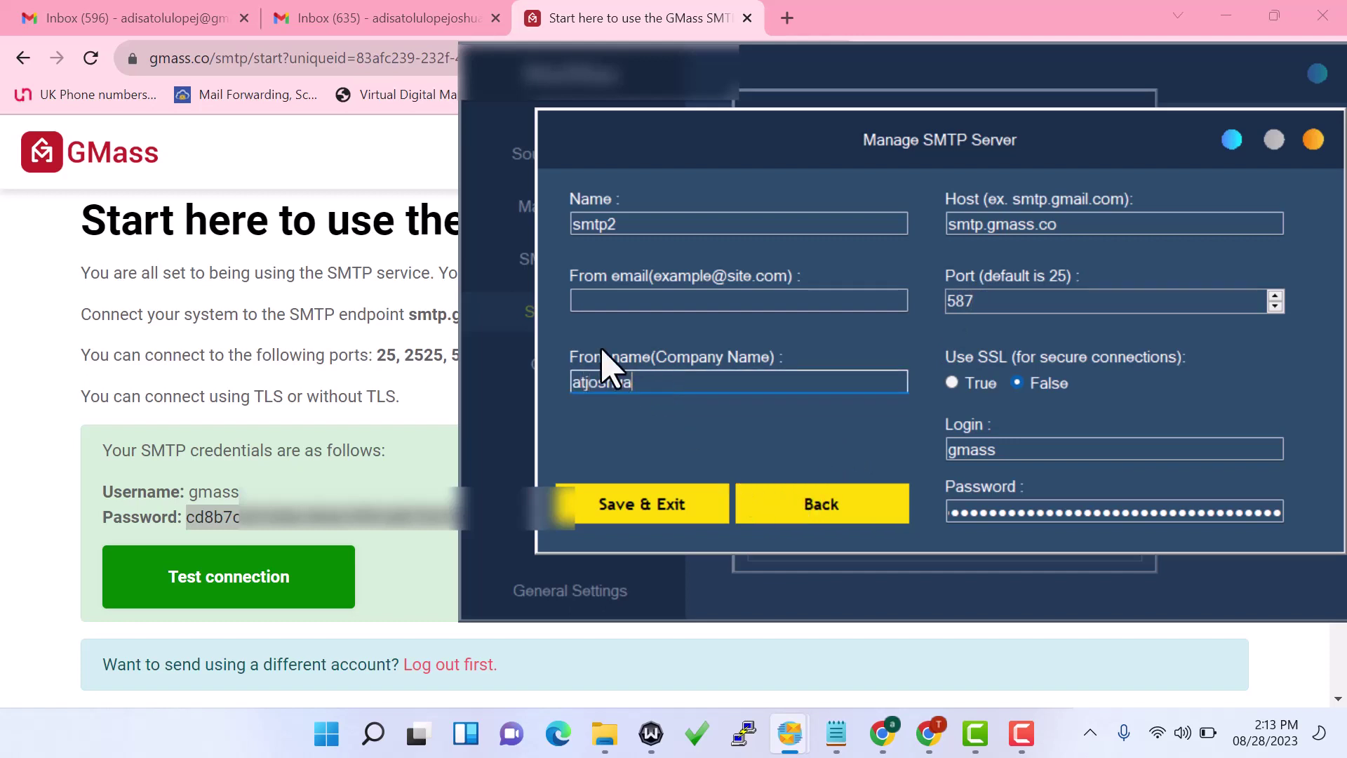
pyautogui.click(620, 311)
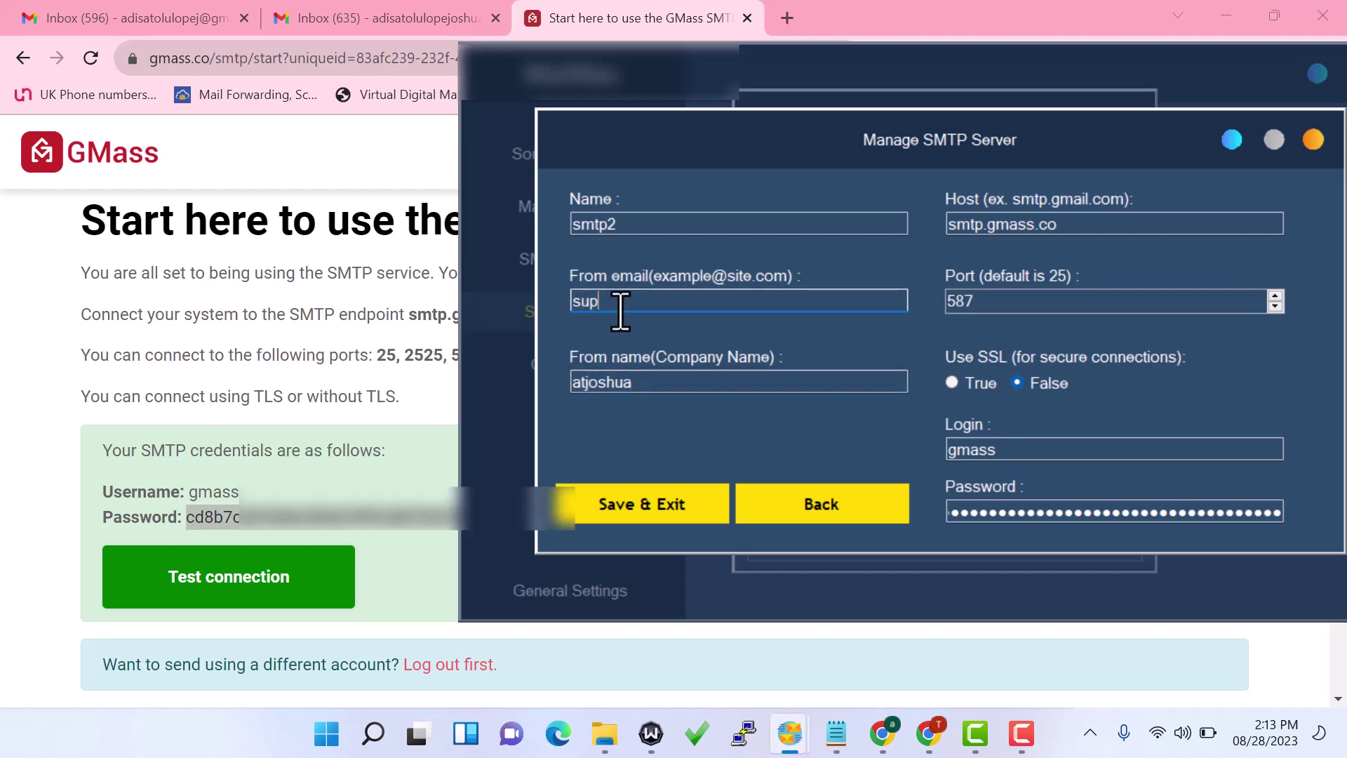
pyautogui.click(658, 517)
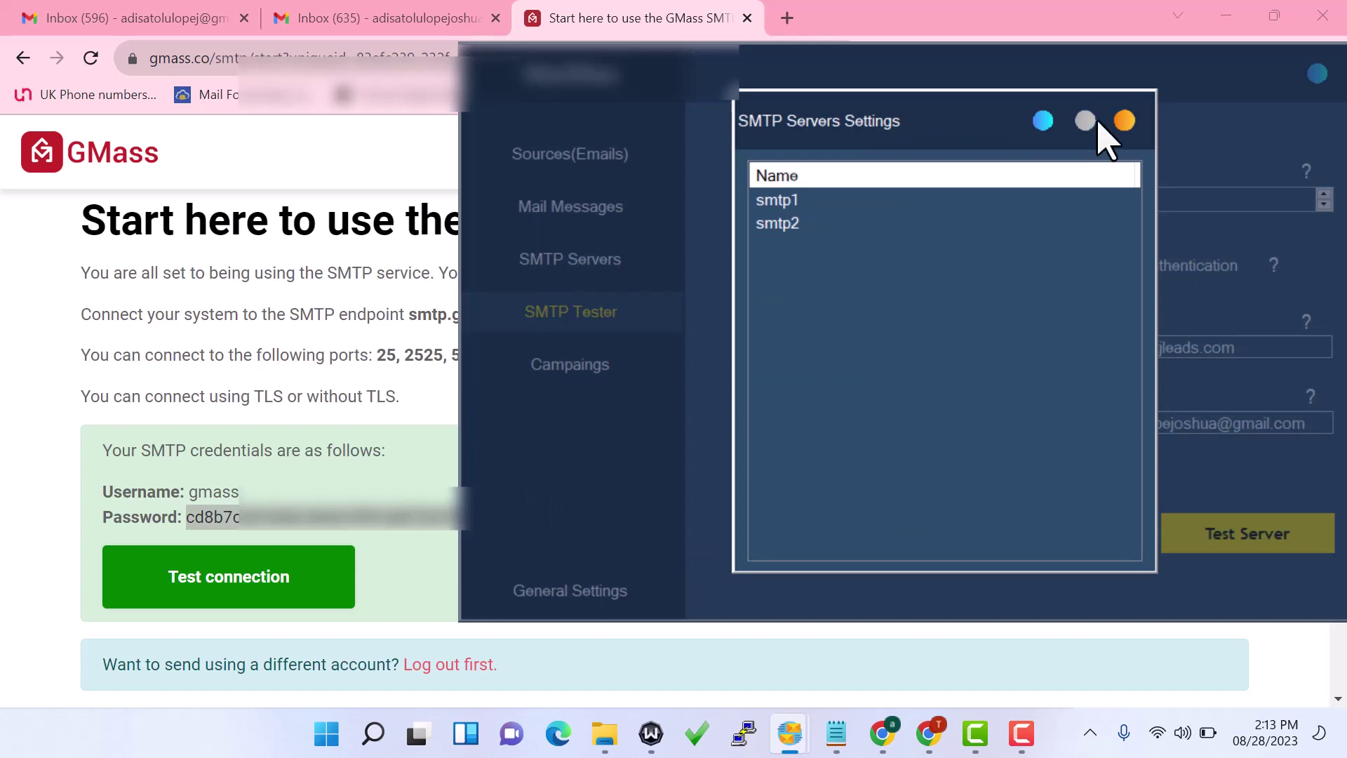
# Close the SMTP servers list, move the MailMax window left, and add a new email source
pyautogui.click(1124, 121)
pyautogui.moveTo(1062, 88); pyautogui.dragTo(824, 96)
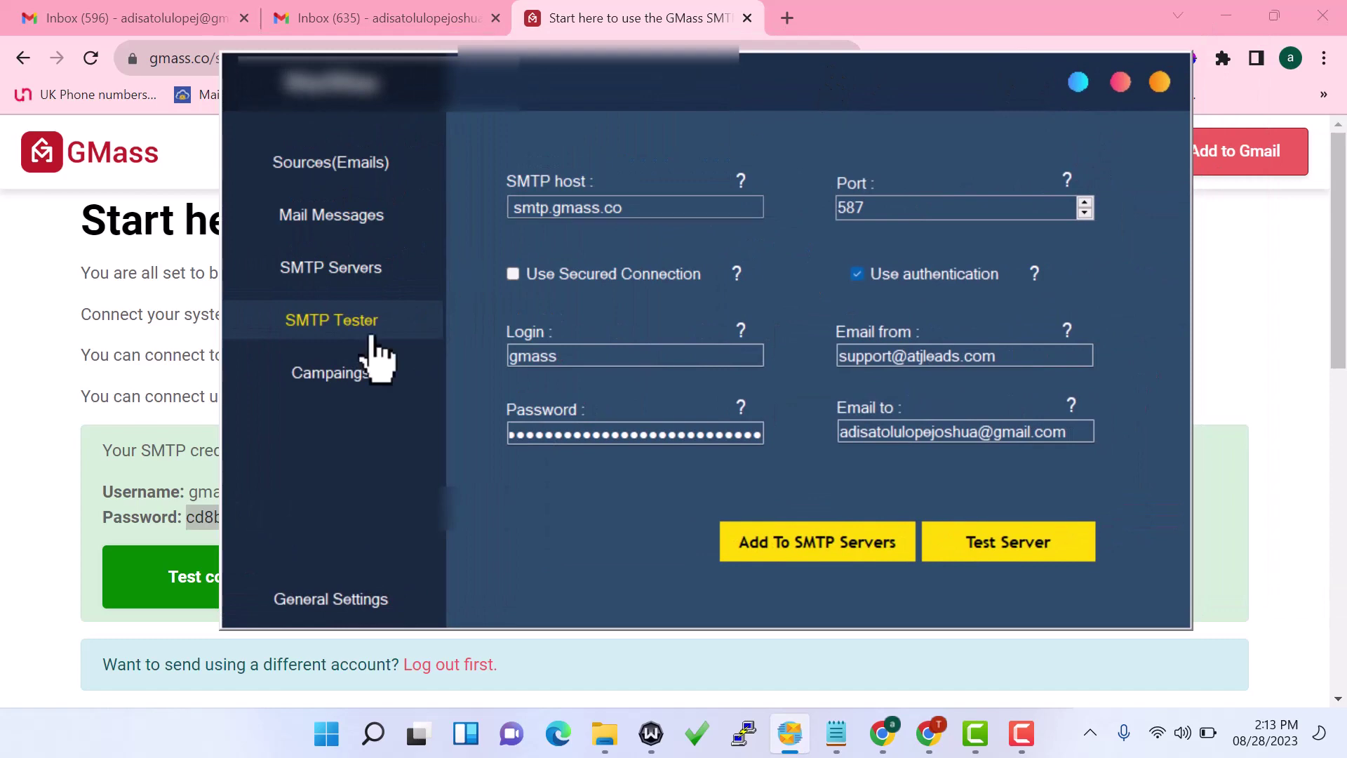
pyautogui.click(355, 176)
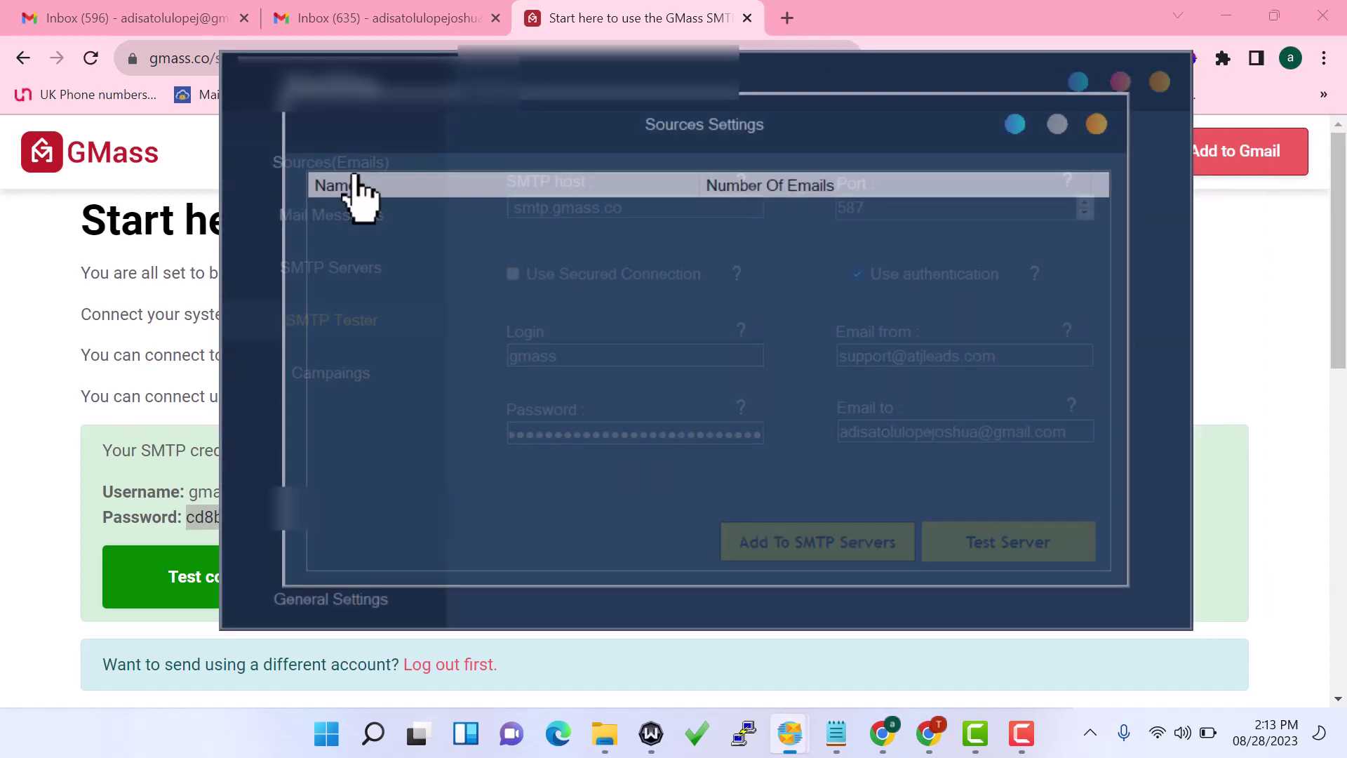
pyautogui.rightClick(634, 270)
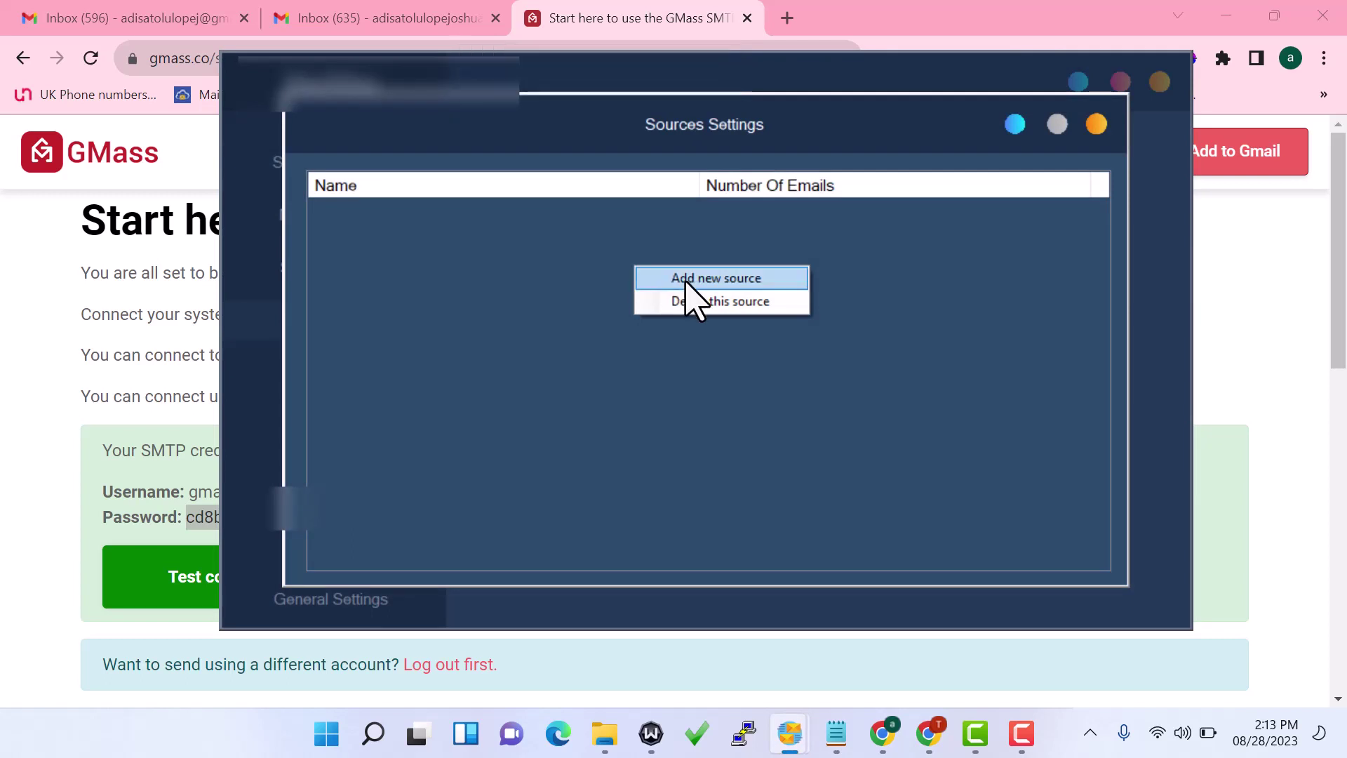
pyautogui.click(729, 285)
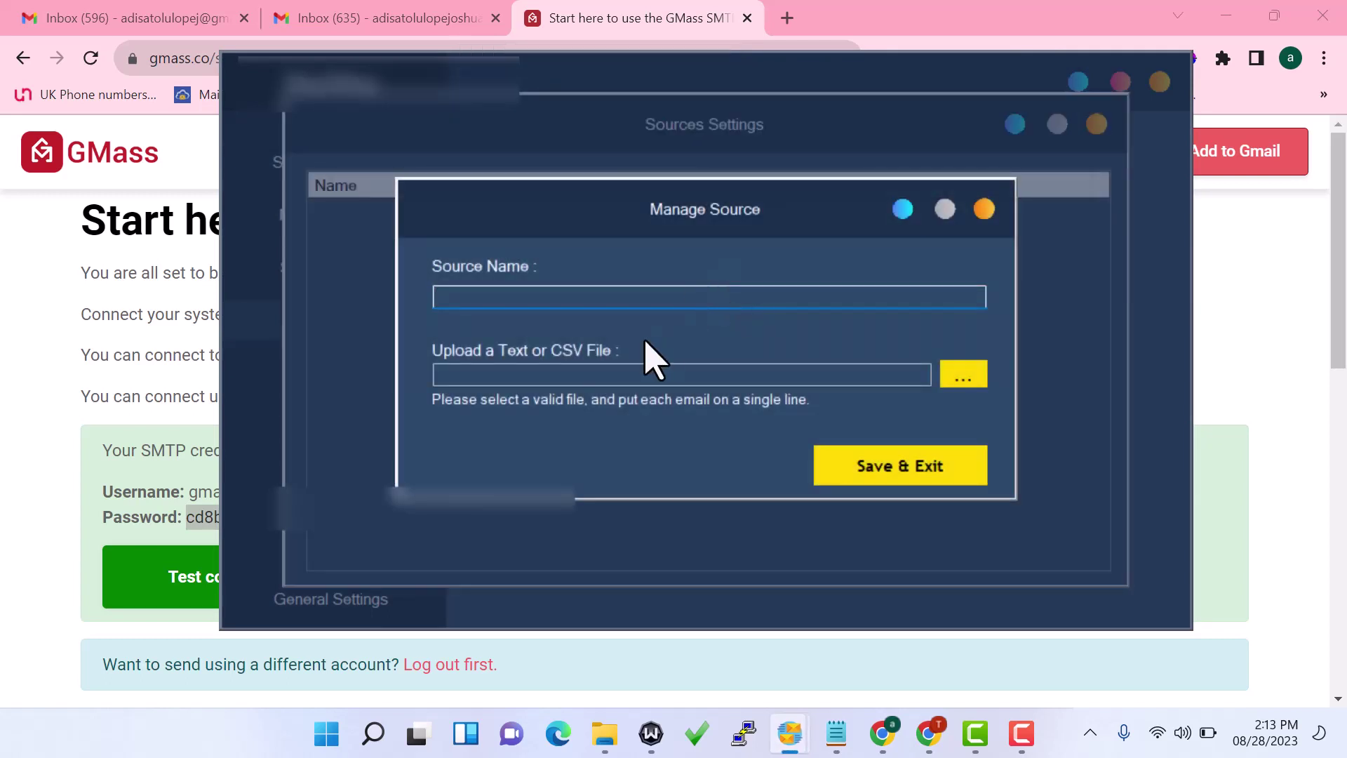
# Name the source test, load EMA.txt from Downloads, save it and close Sources Settings
pyautogui.write('te')
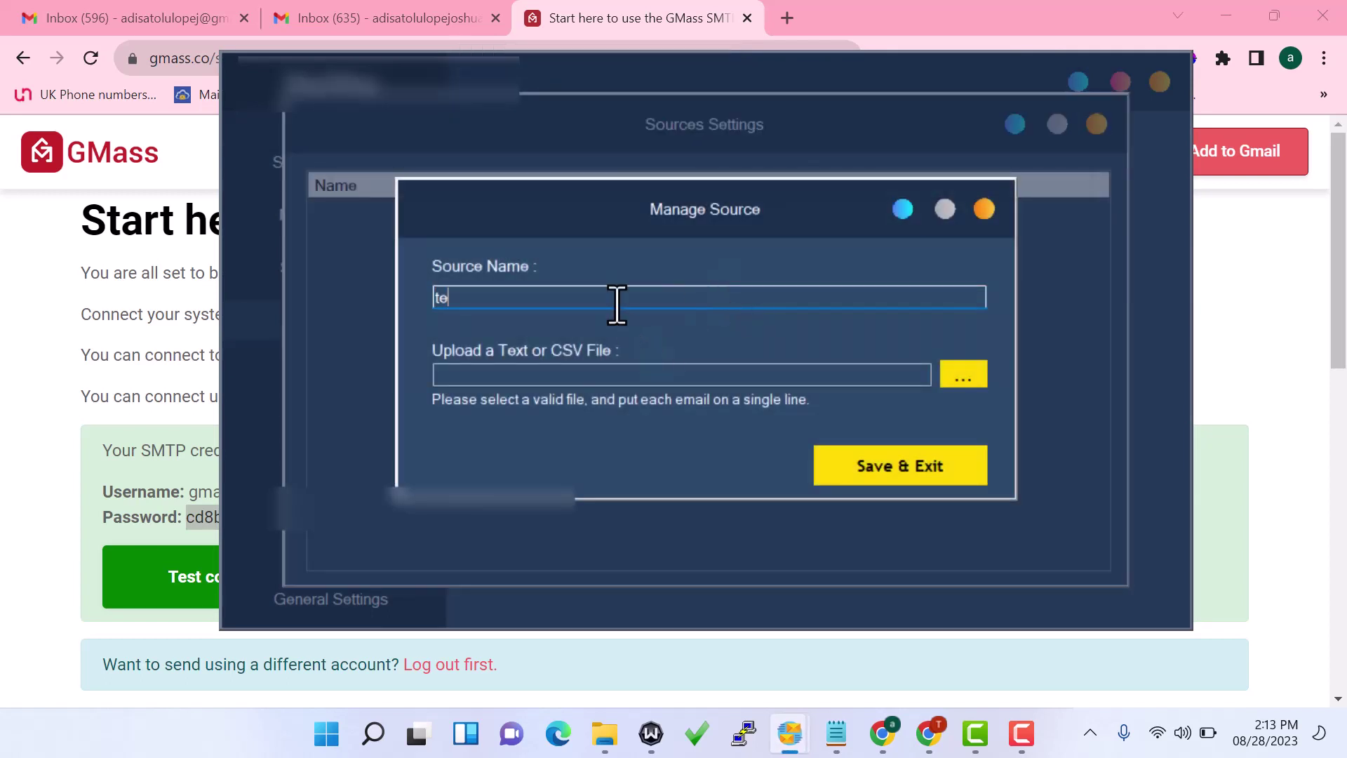
pyautogui.write('st')
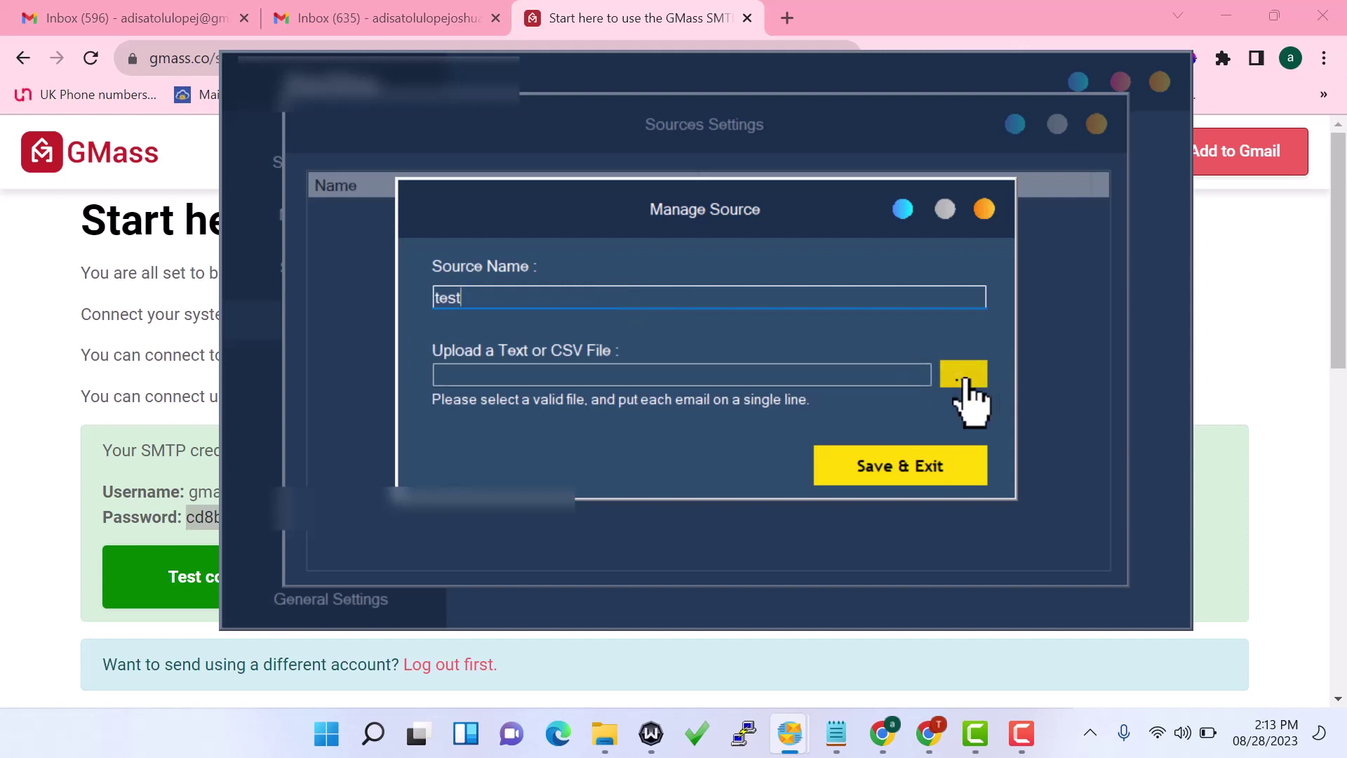
pyautogui.click(965, 379)
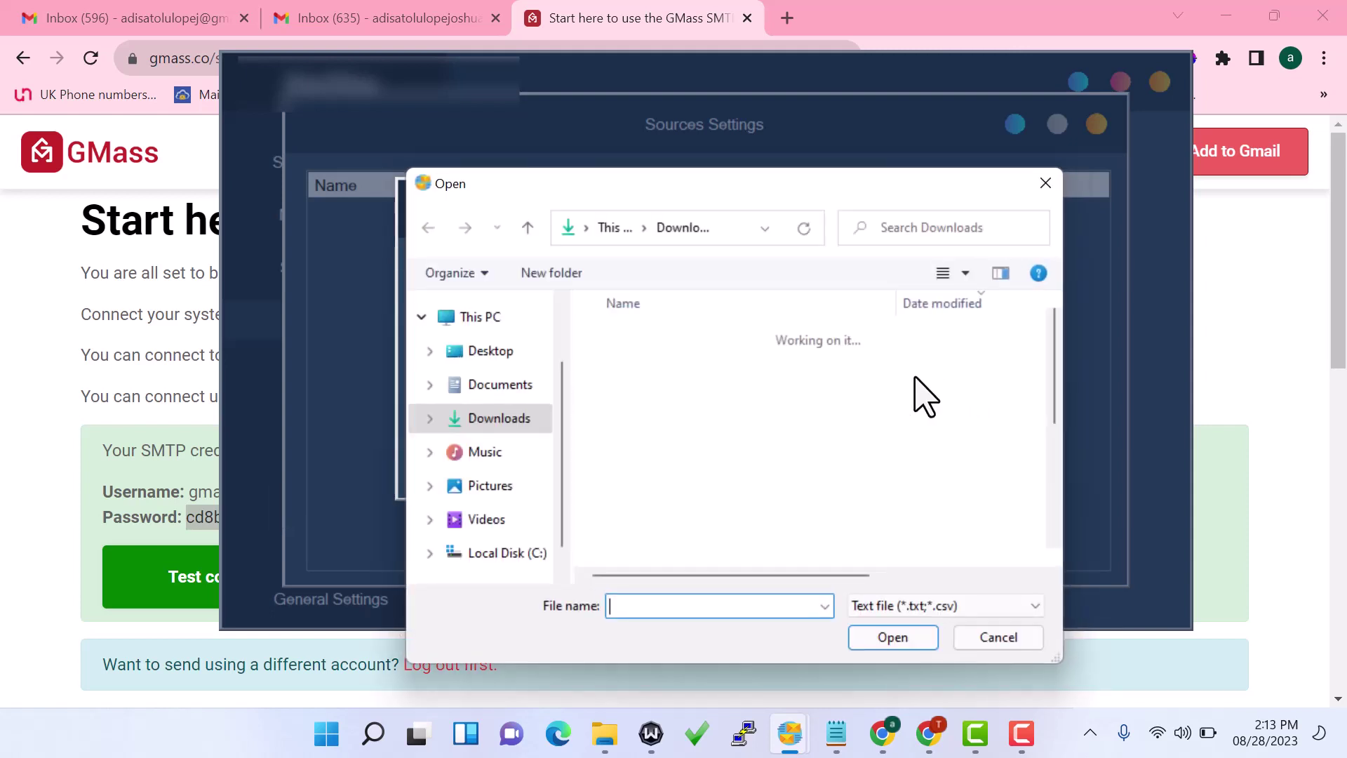
pyautogui.click(700, 401)
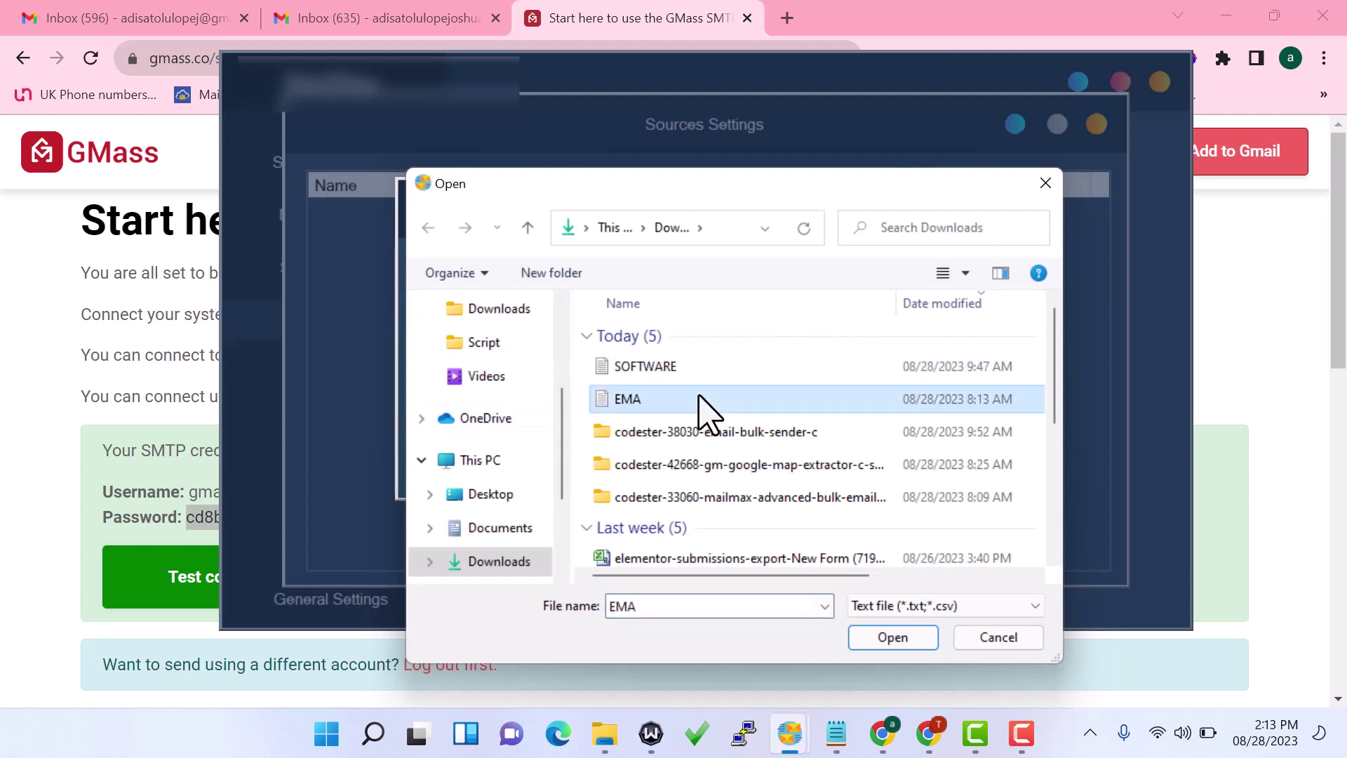
pyautogui.click(889, 639)
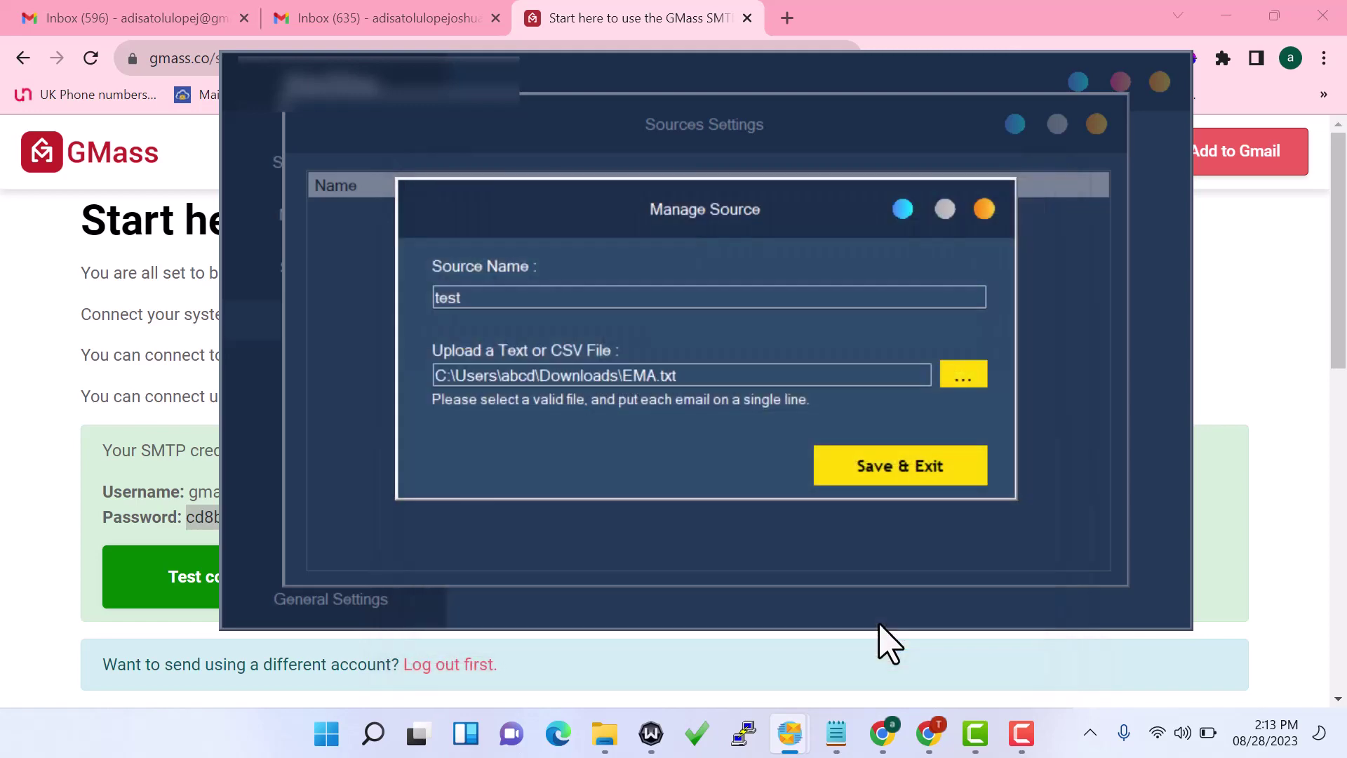
pyautogui.click(894, 480)
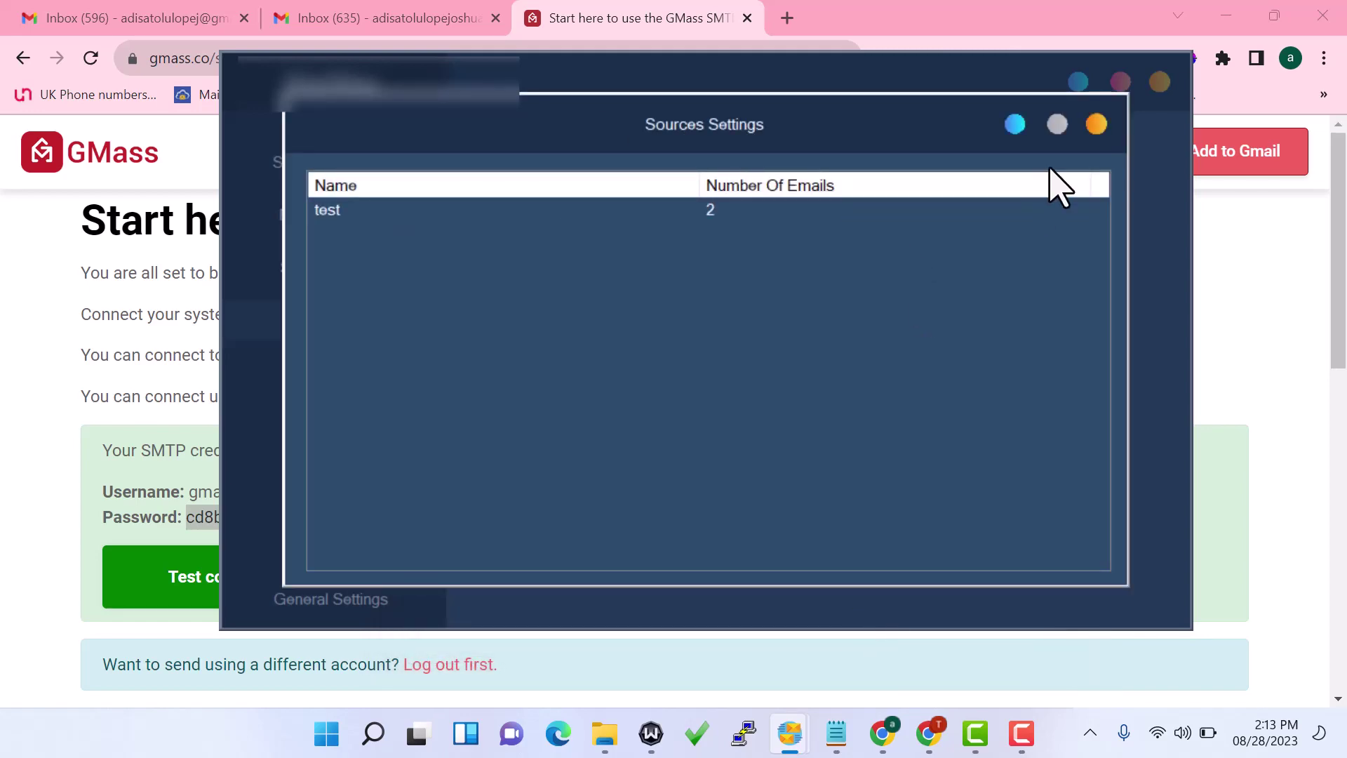
pyautogui.click(1098, 124)
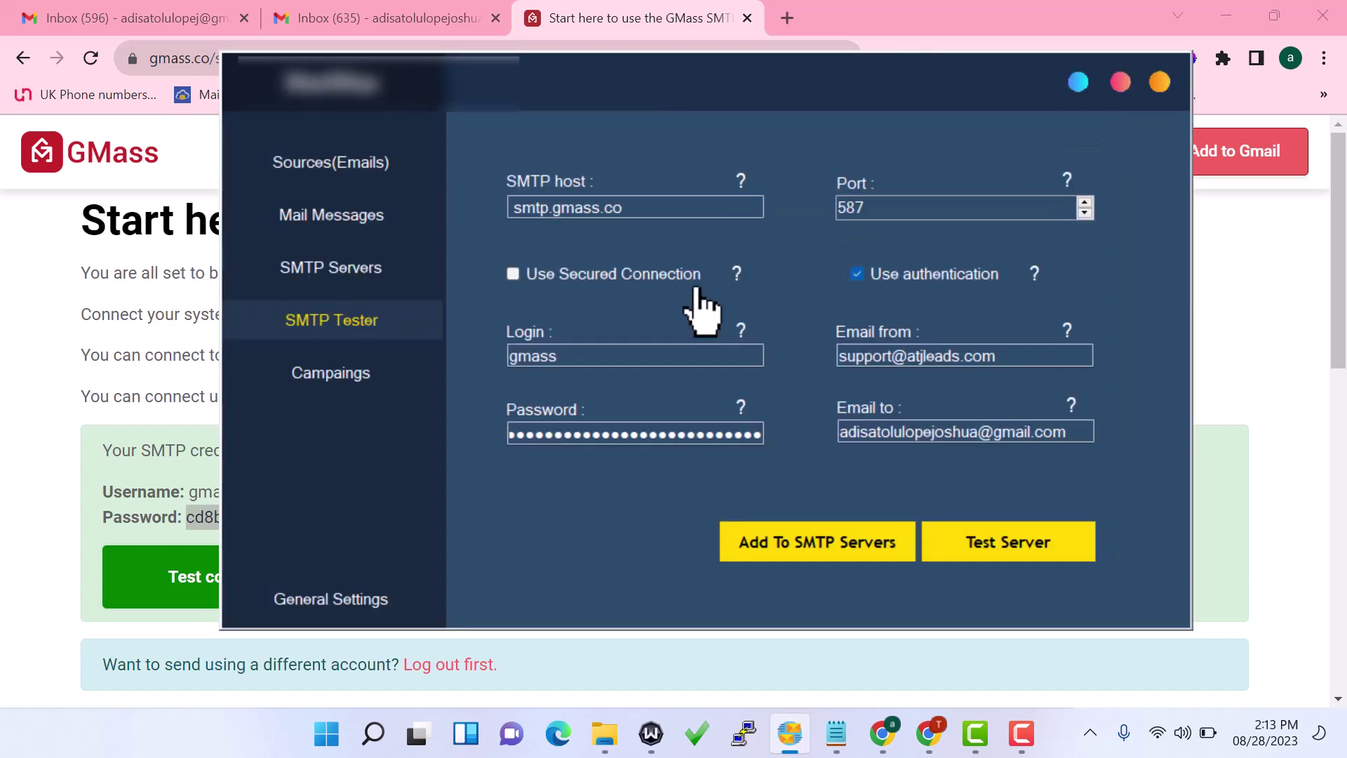
# Add a new mail message named campaign with subject 'testing software'
pyautogui.click(365, 241)
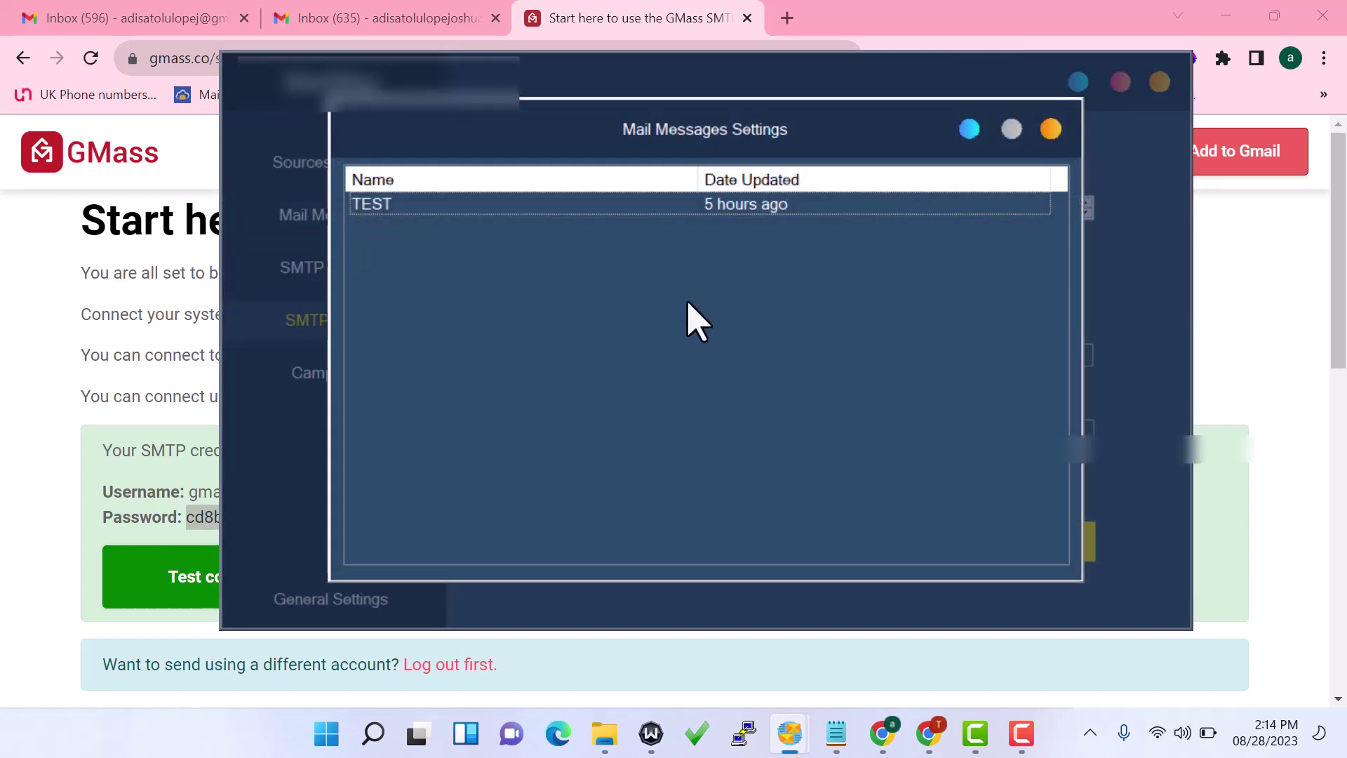
pyautogui.rightClick(668, 320)
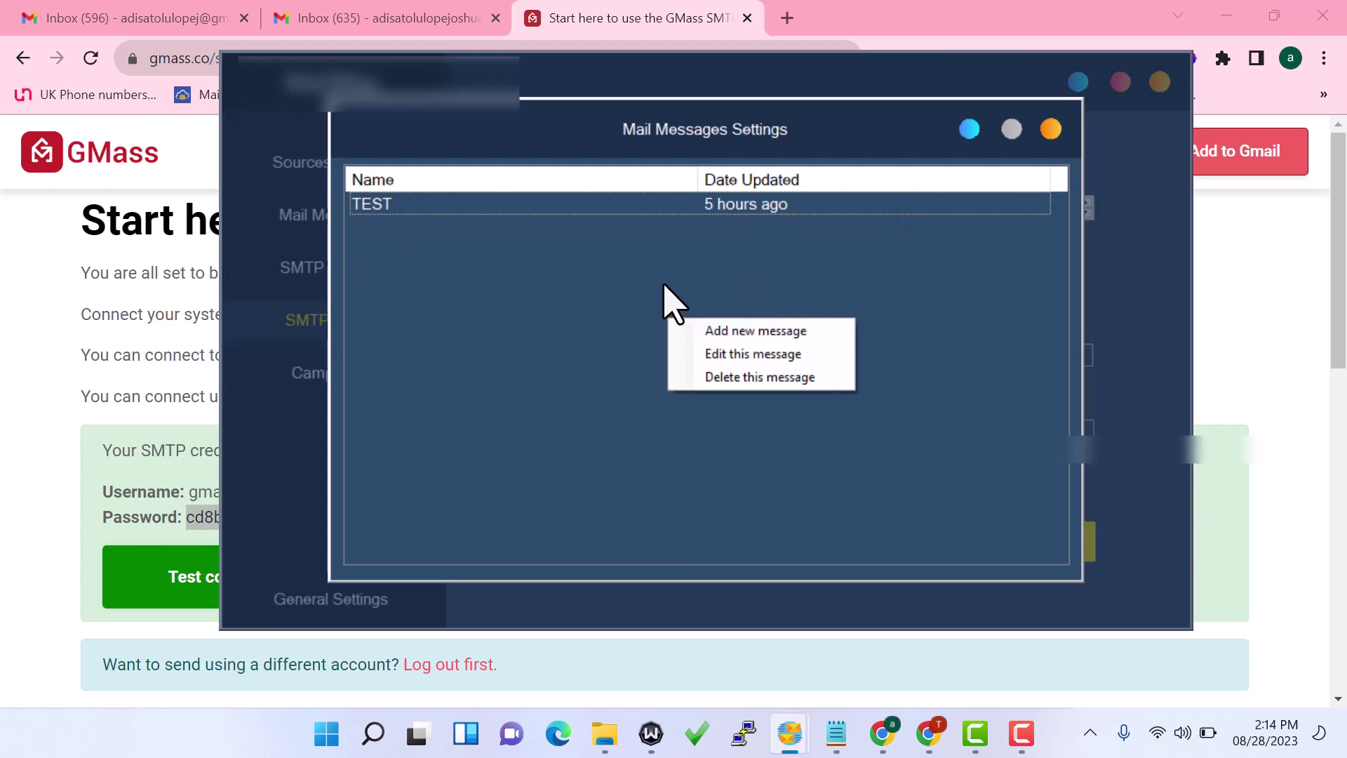
pyautogui.click(755, 337)
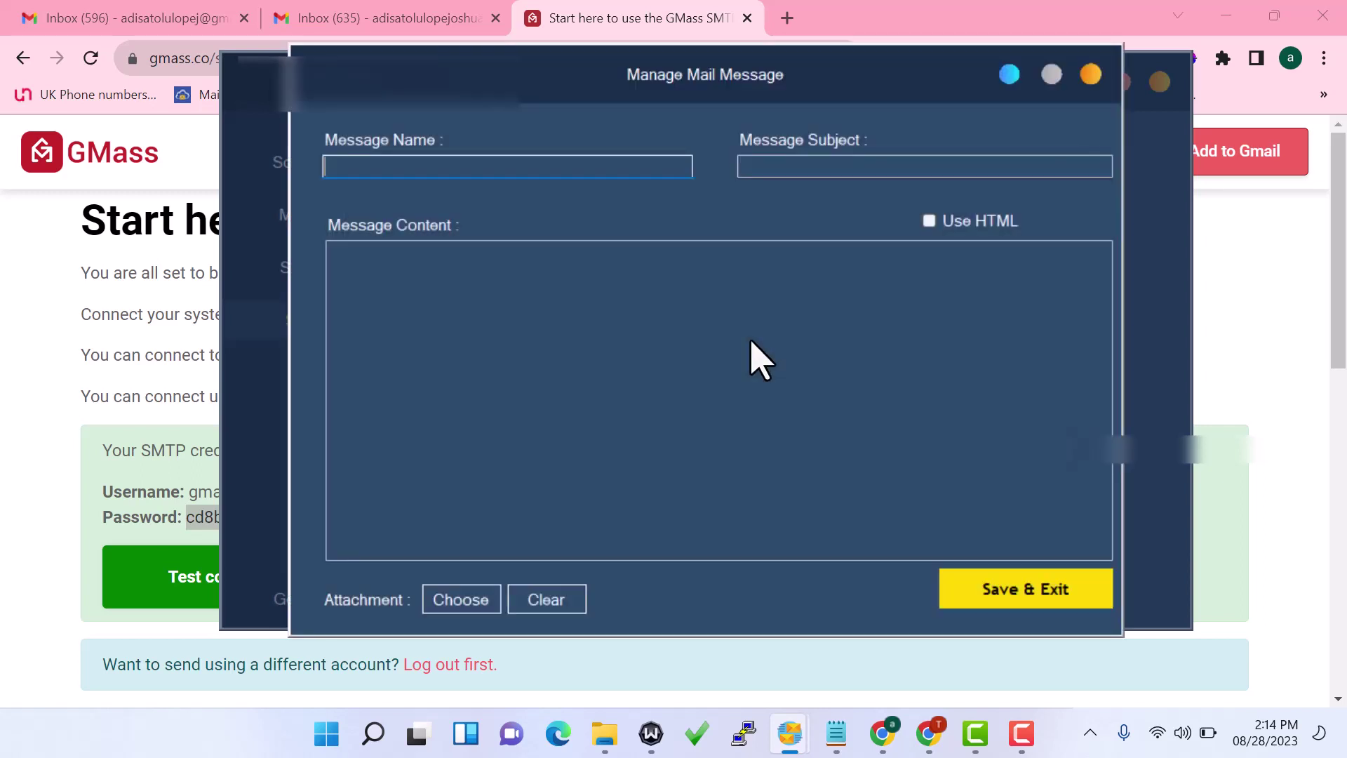
pyautogui.write('campaign')
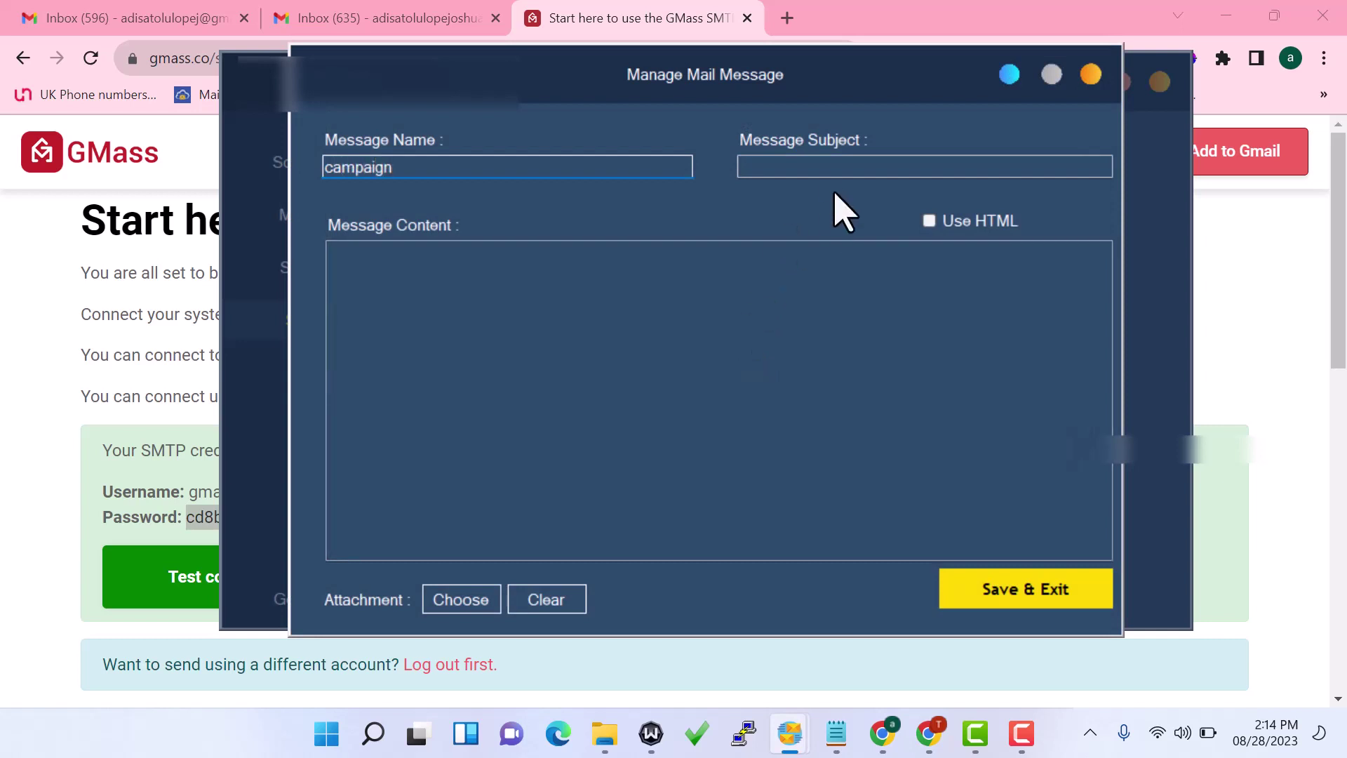
pyautogui.click(831, 169)
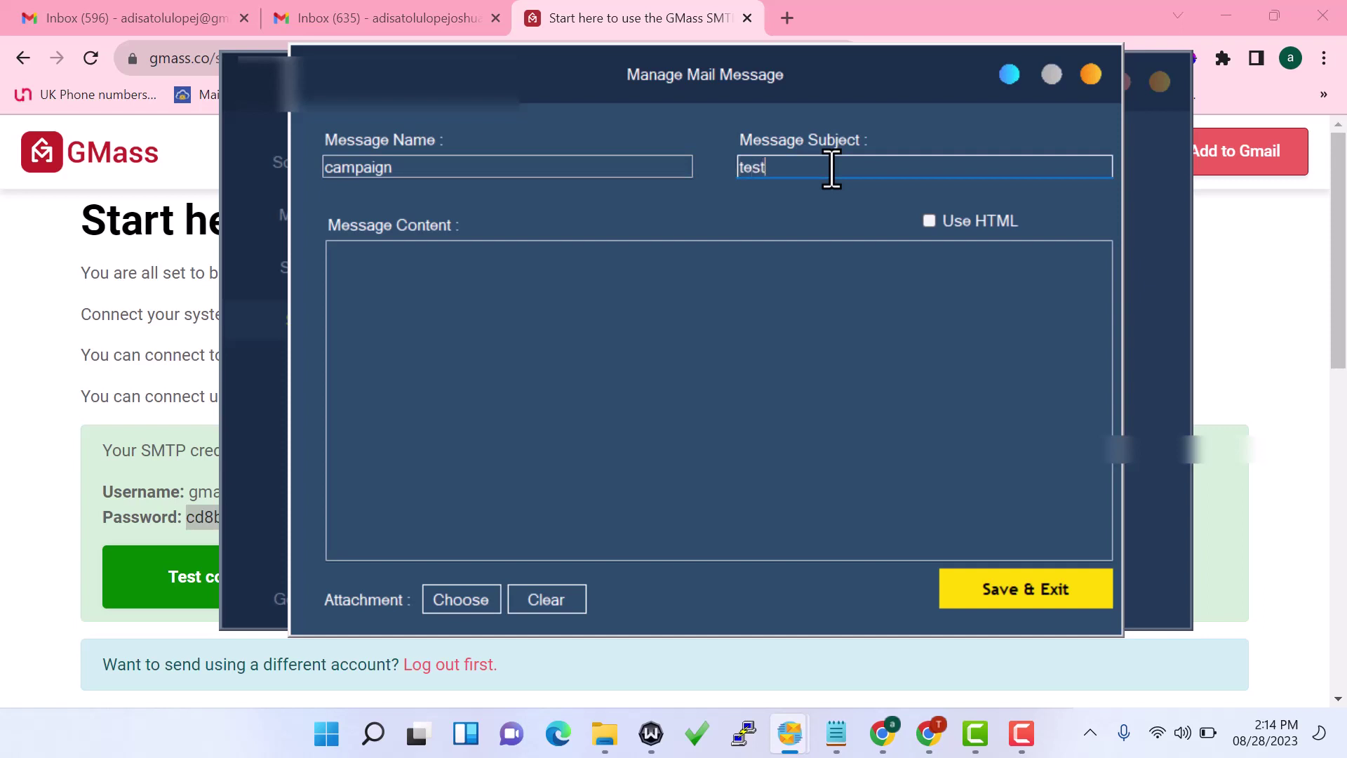
pyautogui.write('test so')
pyautogui.press('BackSpace')
pyautogui.press('BackSpace')
pyautogui.press('BackSpace')
pyautogui.write('ing softwa')
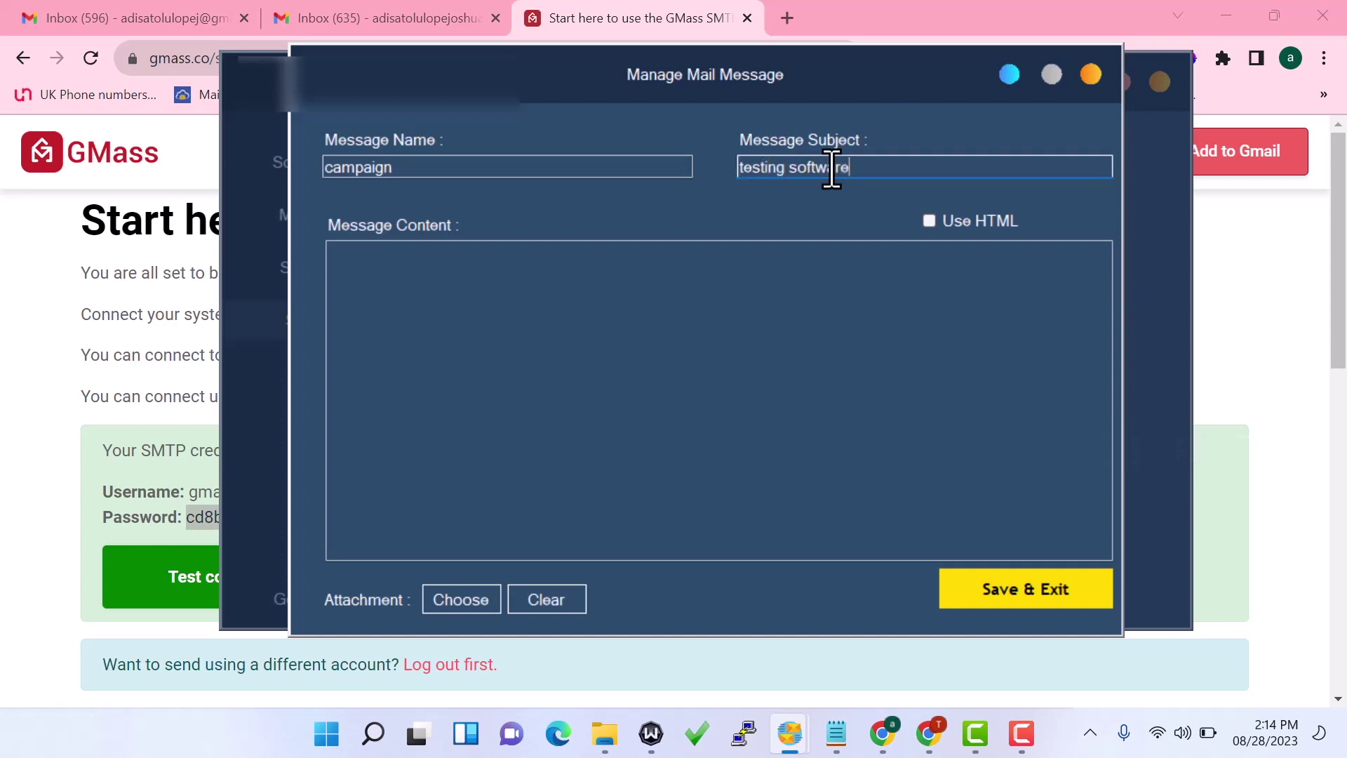
pyautogui.write('re')
# Write the body 'HELLO AM JUSITNG THIS SOFTWARE' and leave Use HTML switched off
pyautogui.click(681, 368)
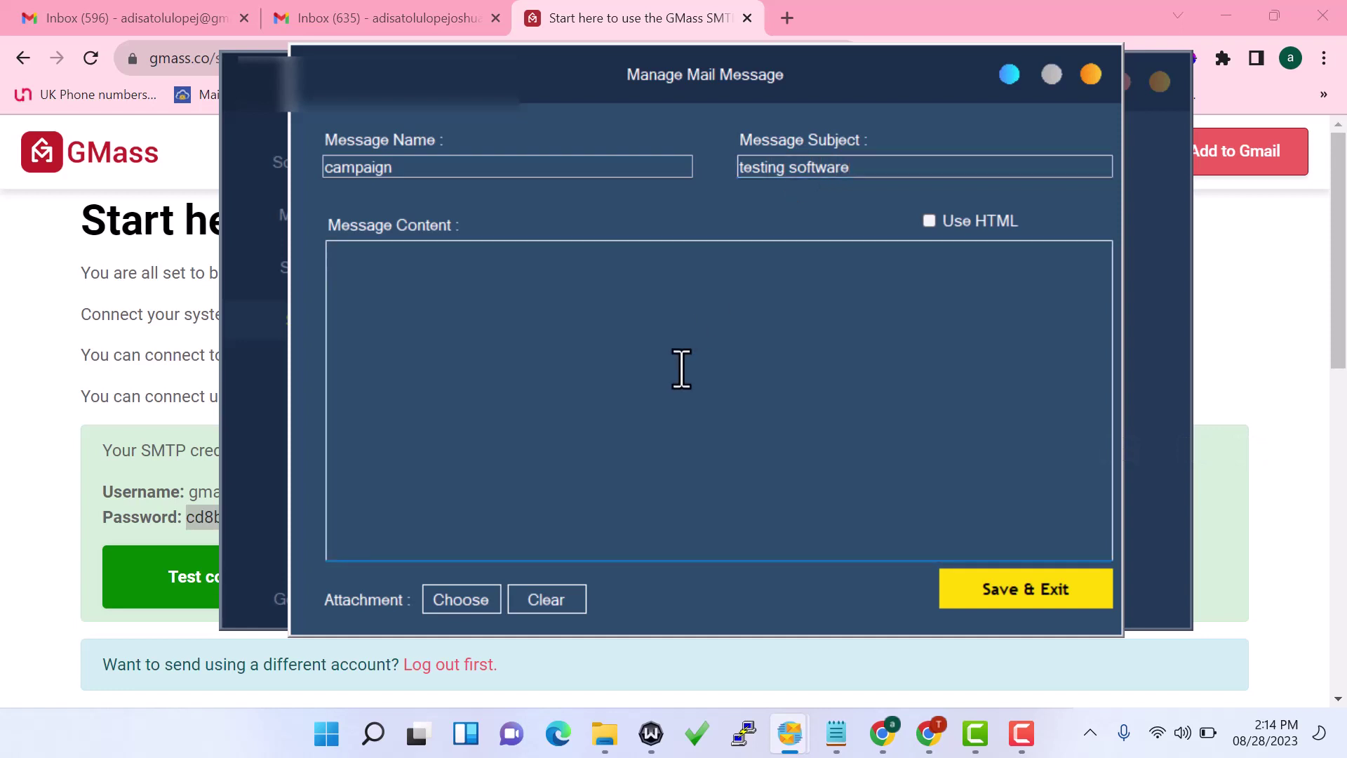
pyautogui.write('HELLO AM JSY')
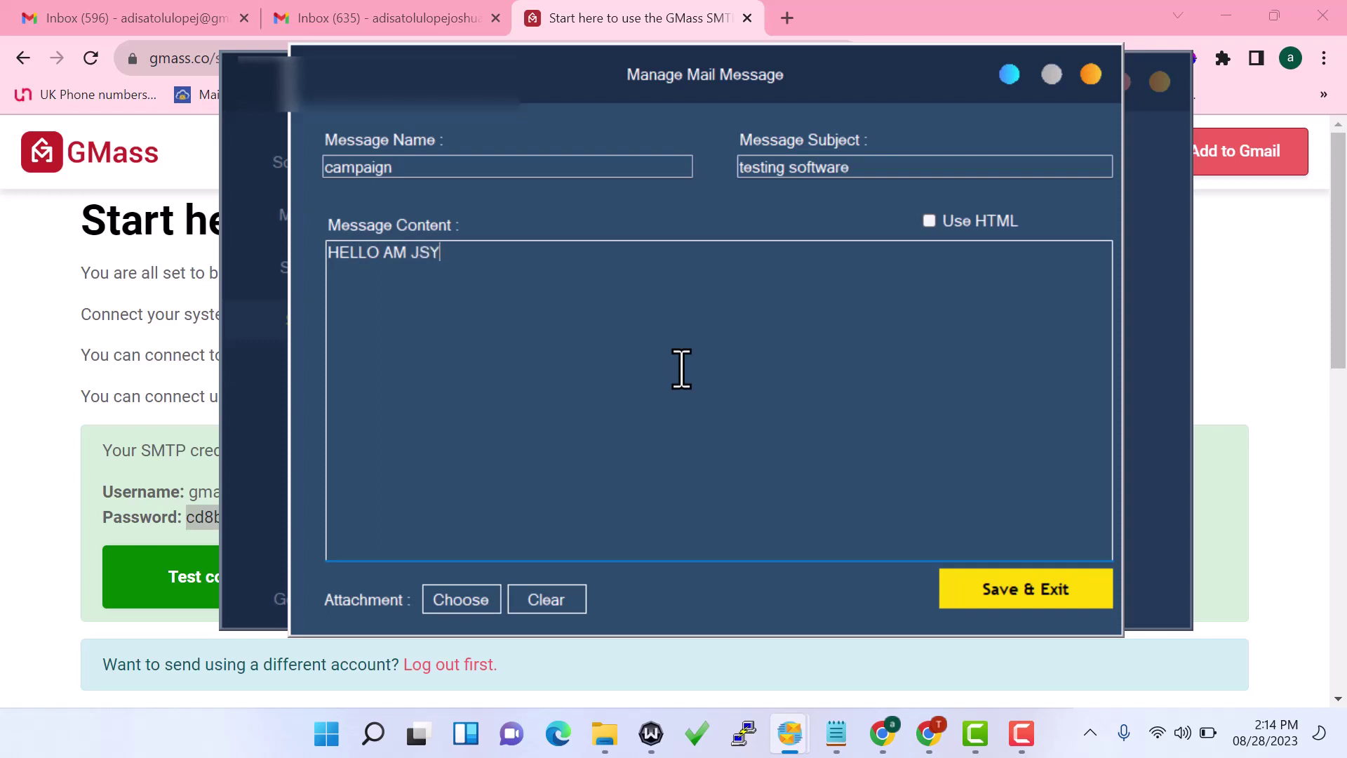
pyautogui.press('BackSpace')
pyautogui.press('BackSpace')
pyautogui.press('BackSpace')
pyautogui.write('USITNG THIS SOFTWZRE')
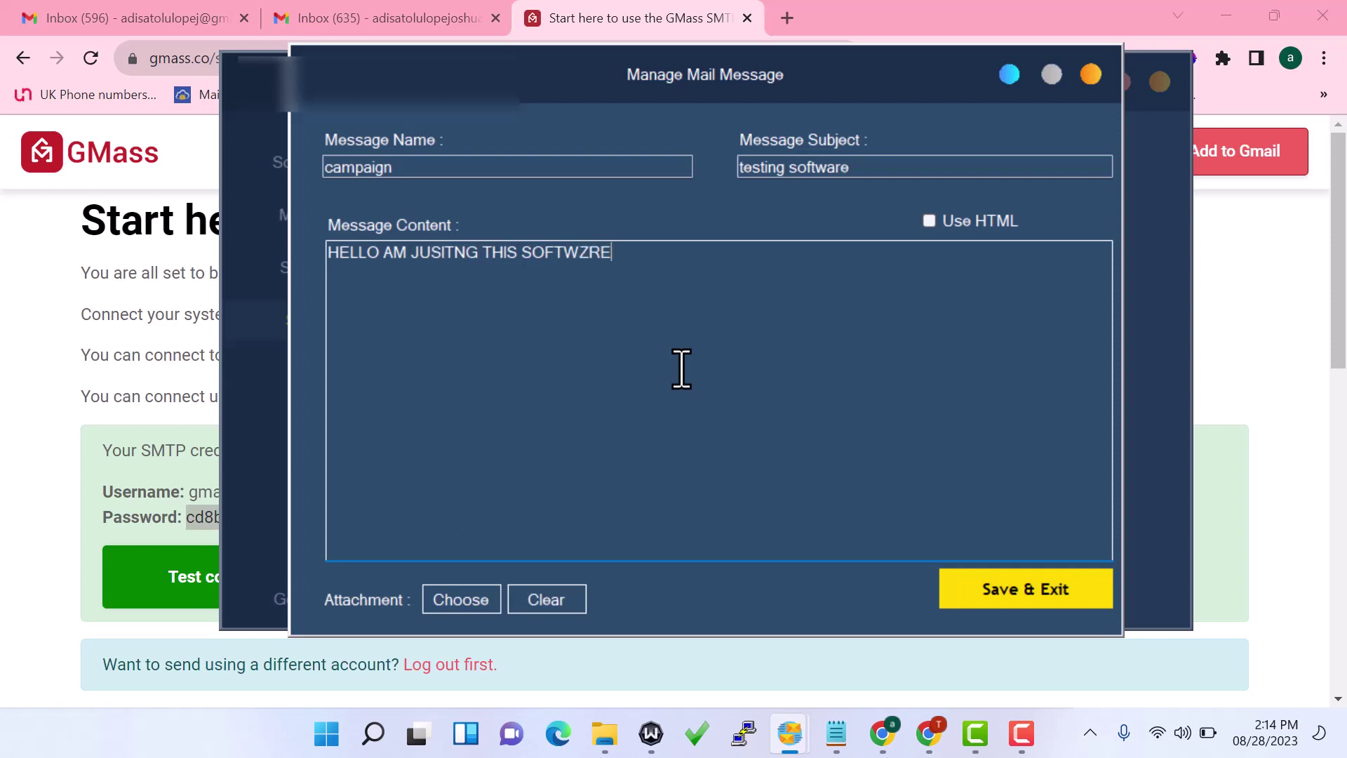
pyautogui.press('BackSpace')
pyautogui.press('BackSpace')
pyautogui.press('BackSpace')
pyautogui.write('ARE')
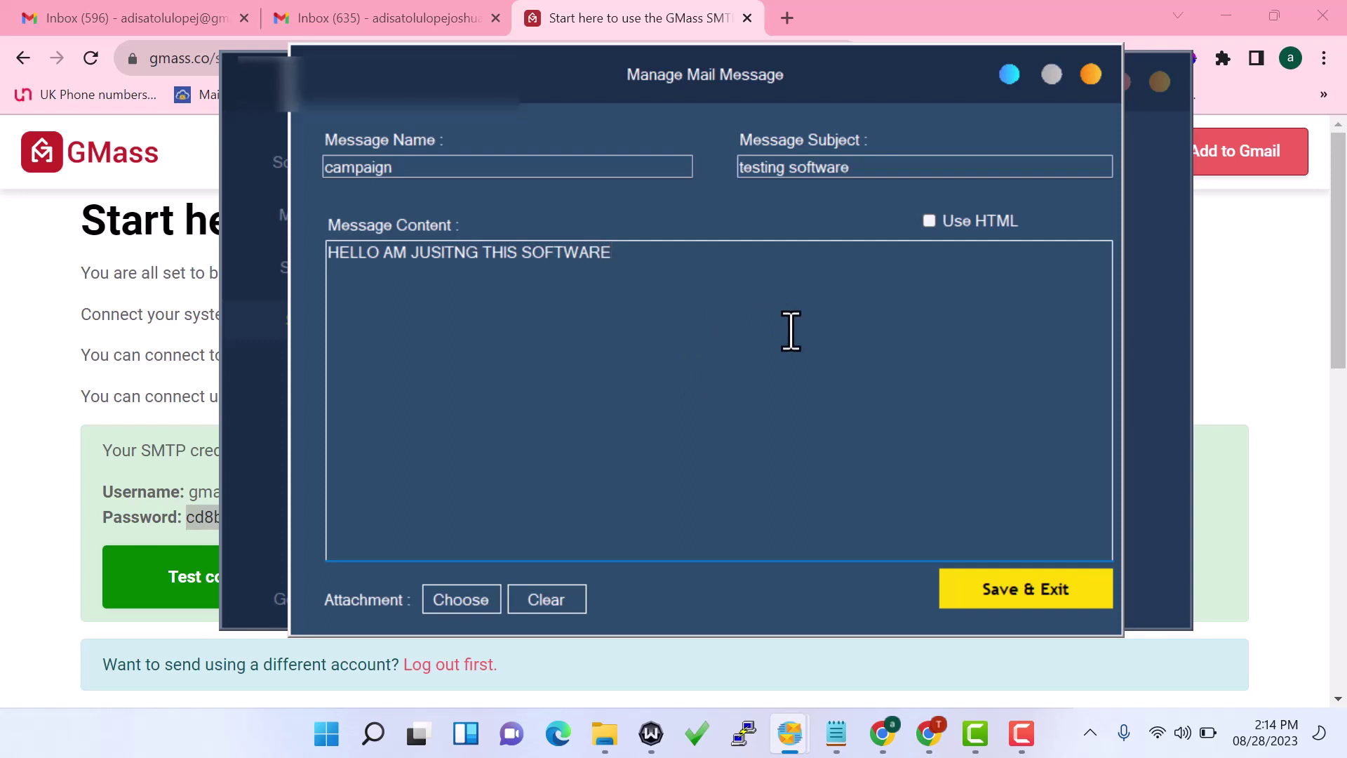
pyautogui.click(929, 220)
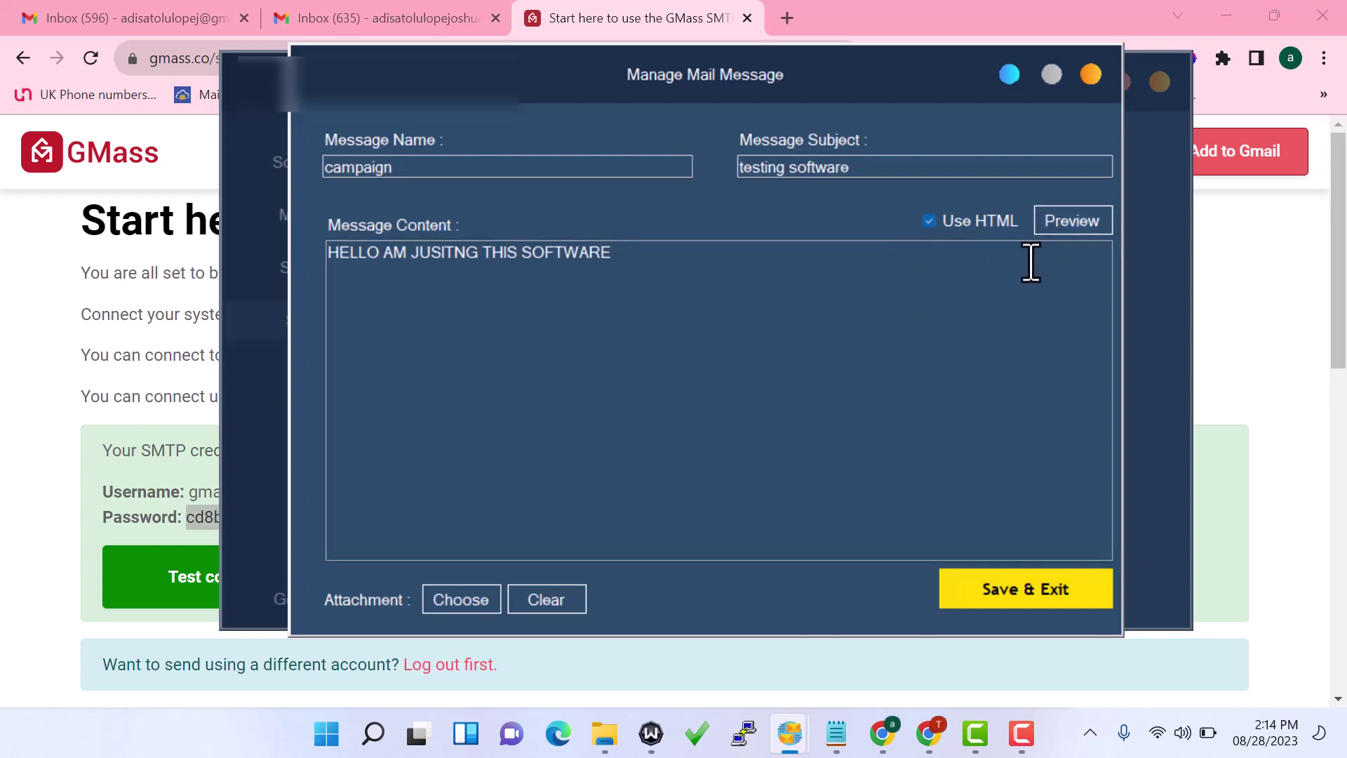
pyautogui.click(930, 222)
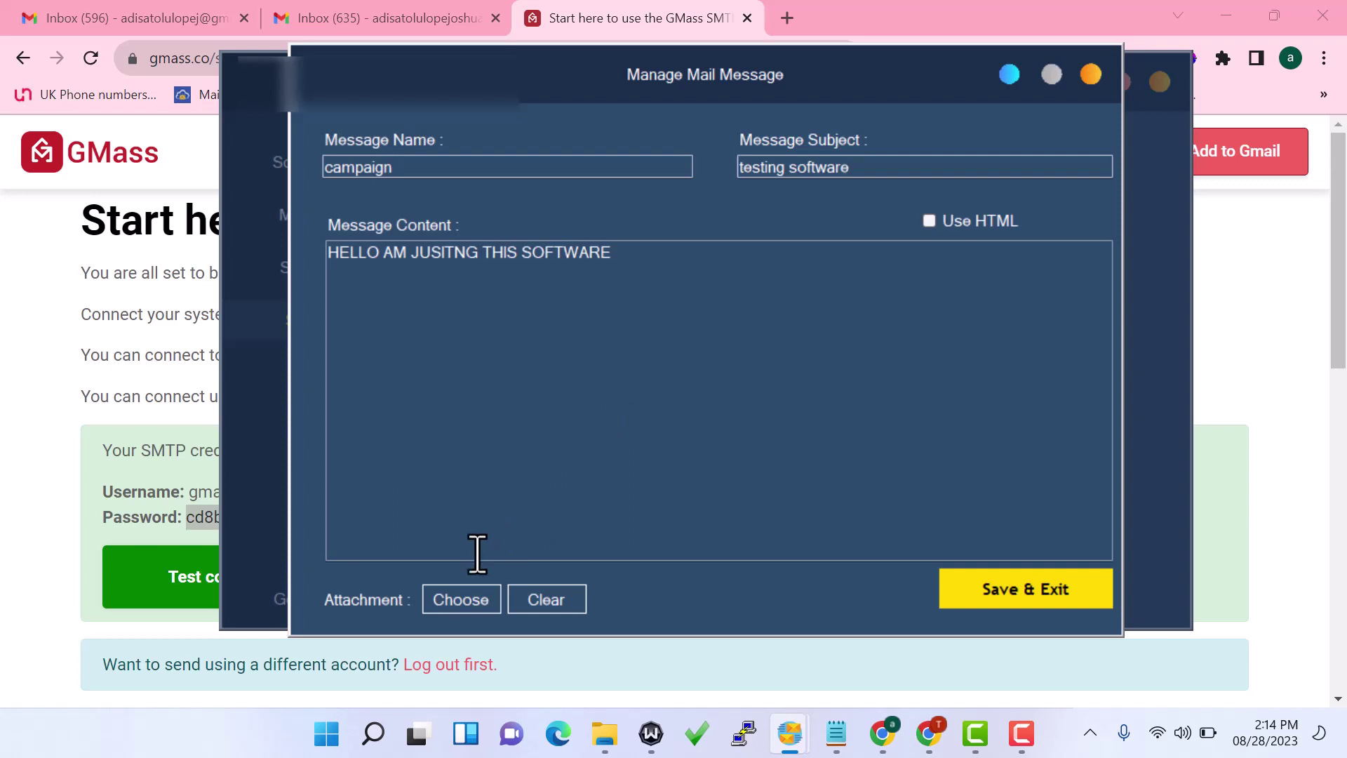
# Attach usa consumer leads (1).png from Downloads to the campaign message
pyautogui.click(461, 599)
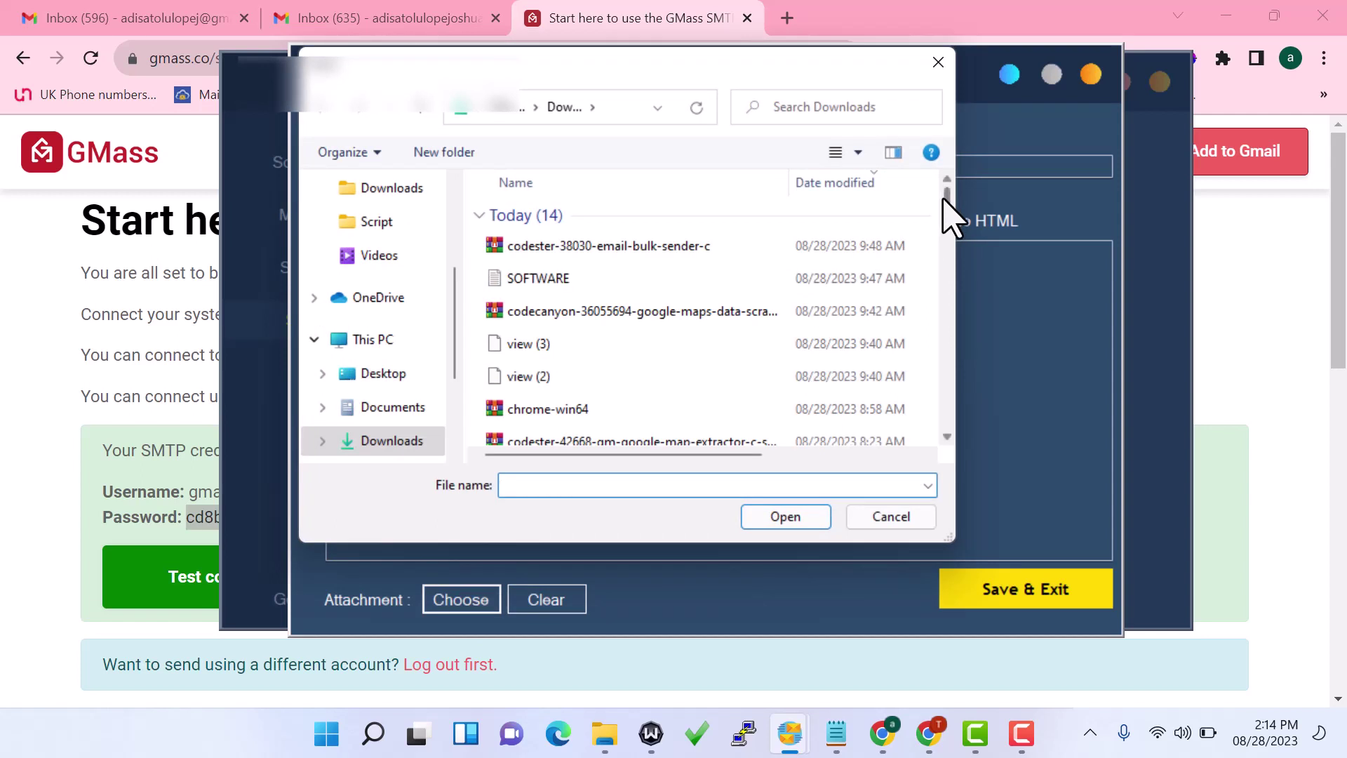
pyautogui.scroll(-2, 949, 210)
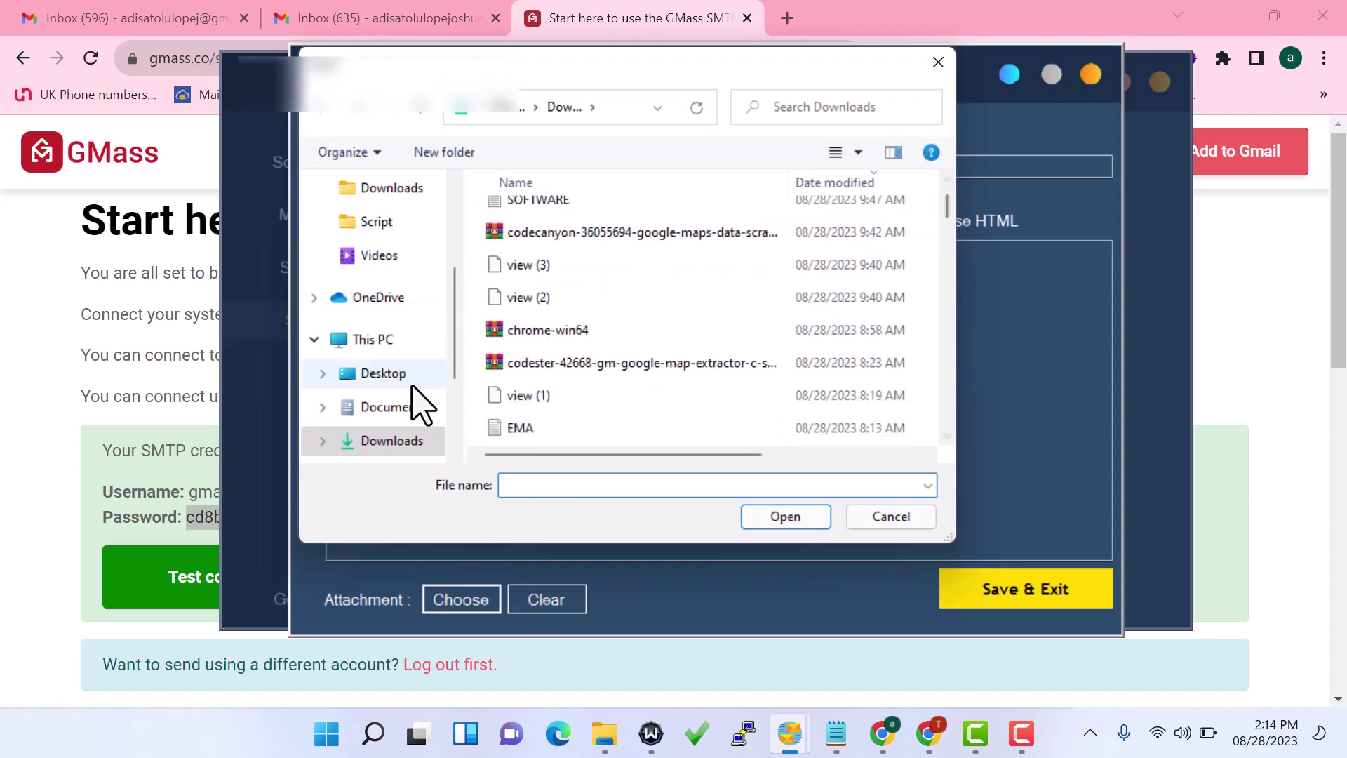
pyautogui.moveTo(949, 211); pyautogui.dragTo(949, 238)
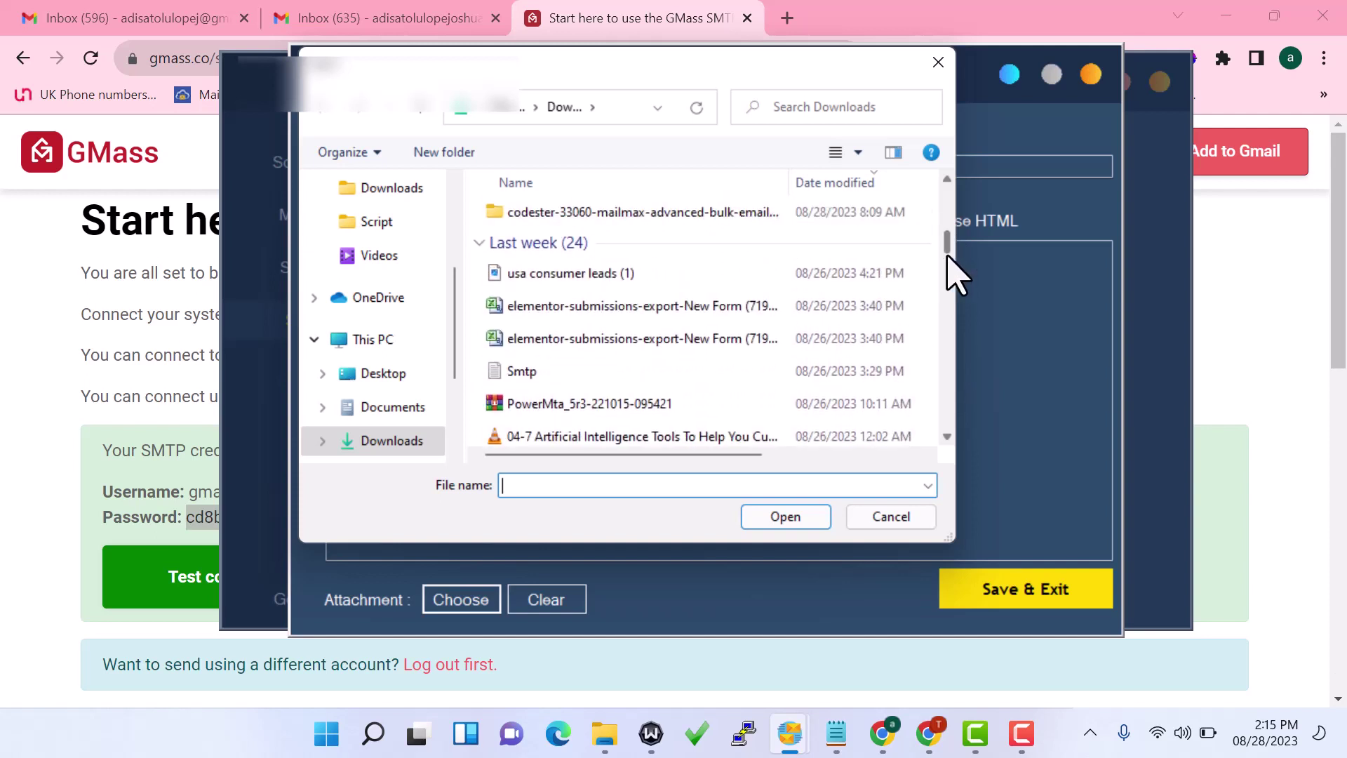
pyautogui.doubleClick(724, 275)
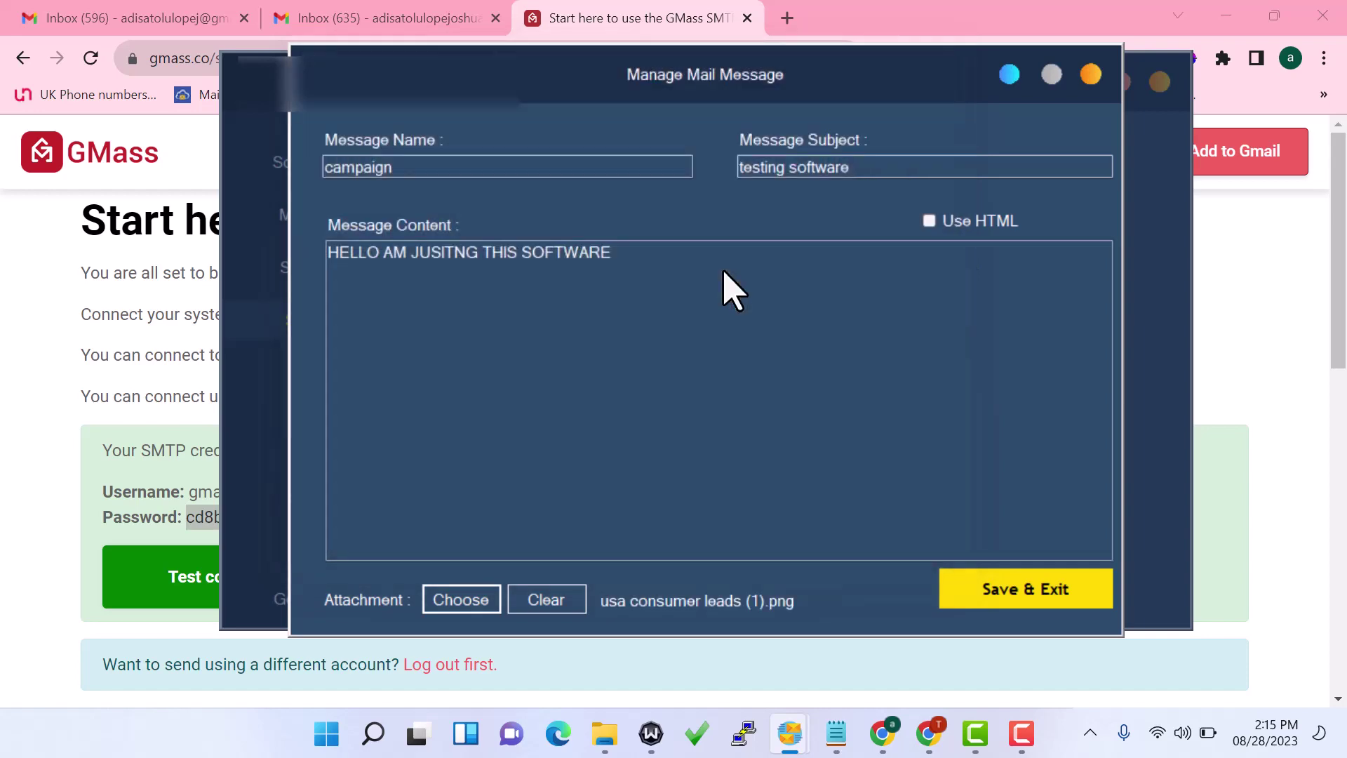
# Save the campaign message, close Mail Messages Settings, and show the Campaigns list with finished TES
pyautogui.click(1009, 605)
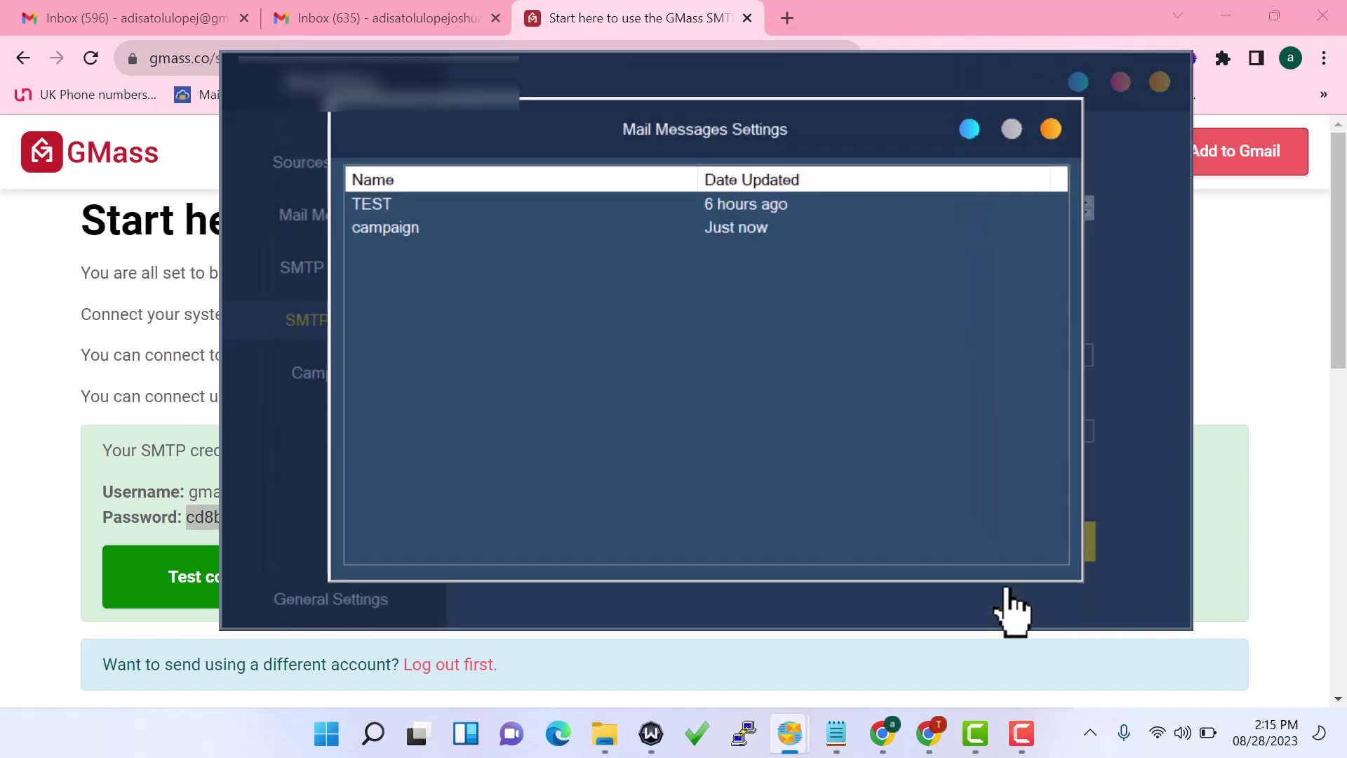
pyautogui.click(477, 231)
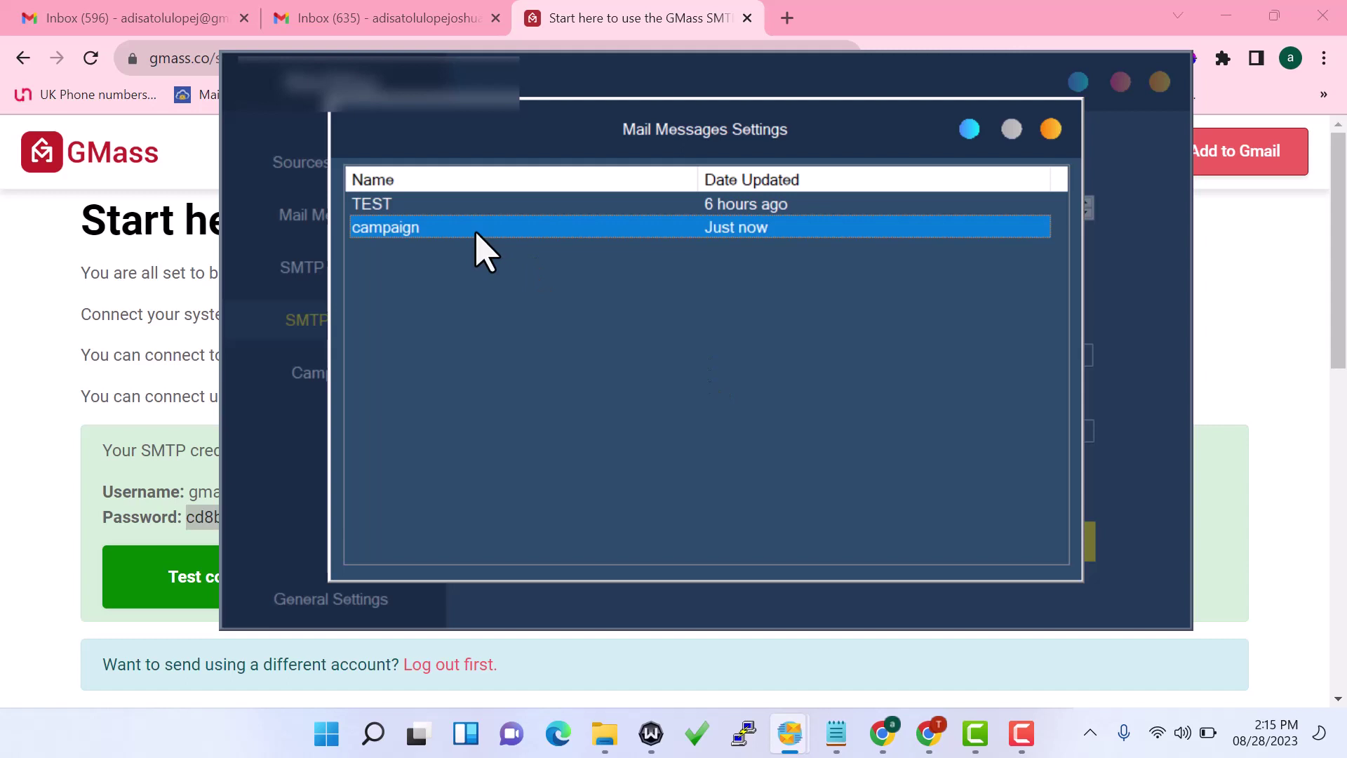
pyautogui.click(1051, 129)
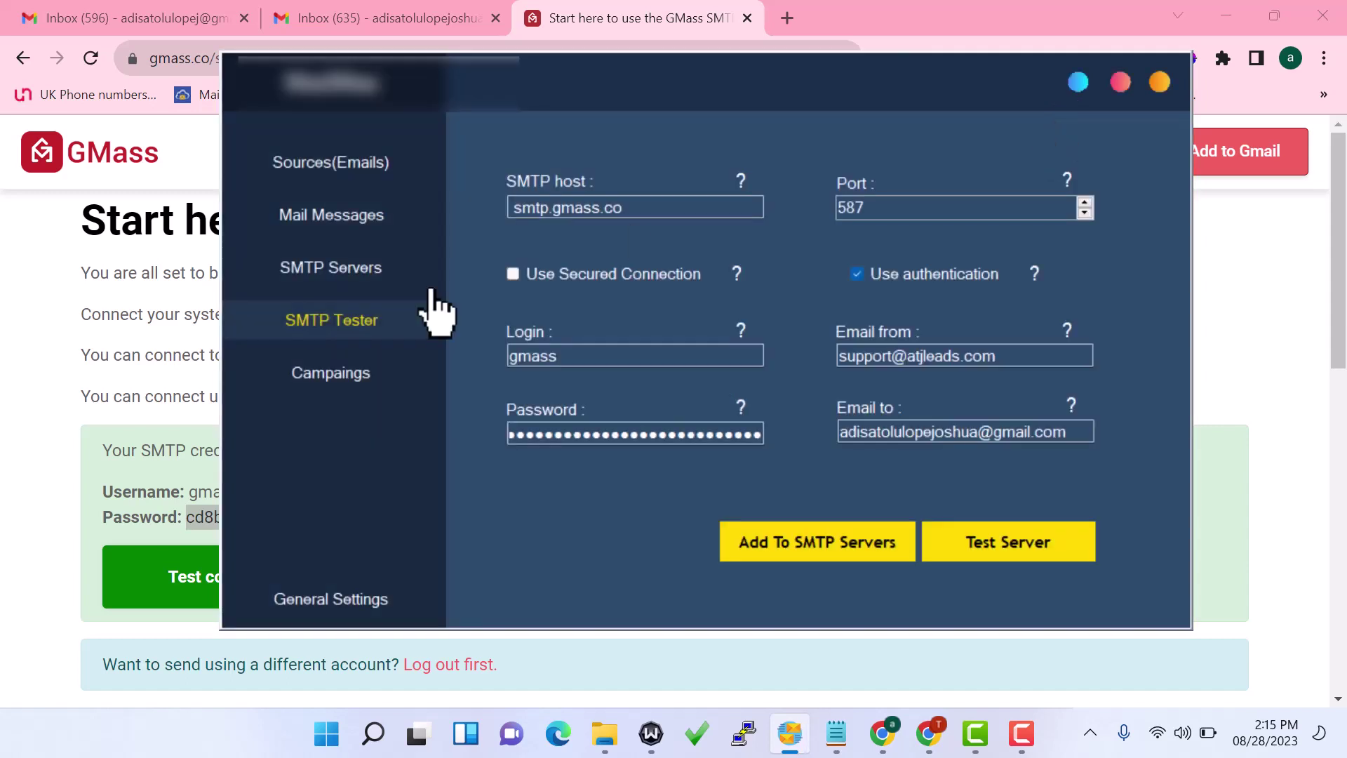
pyautogui.click(330, 372)
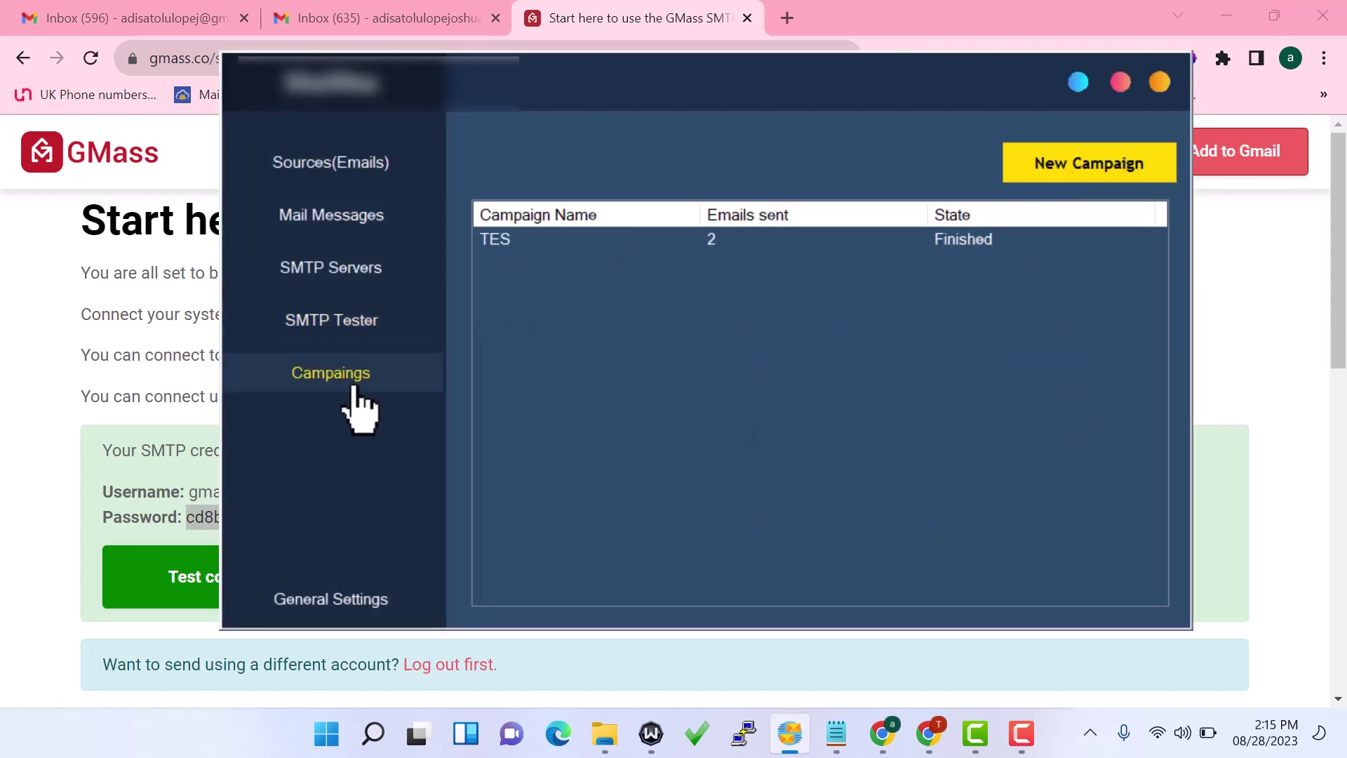
# Create campaign CAMP using source test, message campaign and server smtp1, with rotation enabled
pyautogui.click(1126, 168)
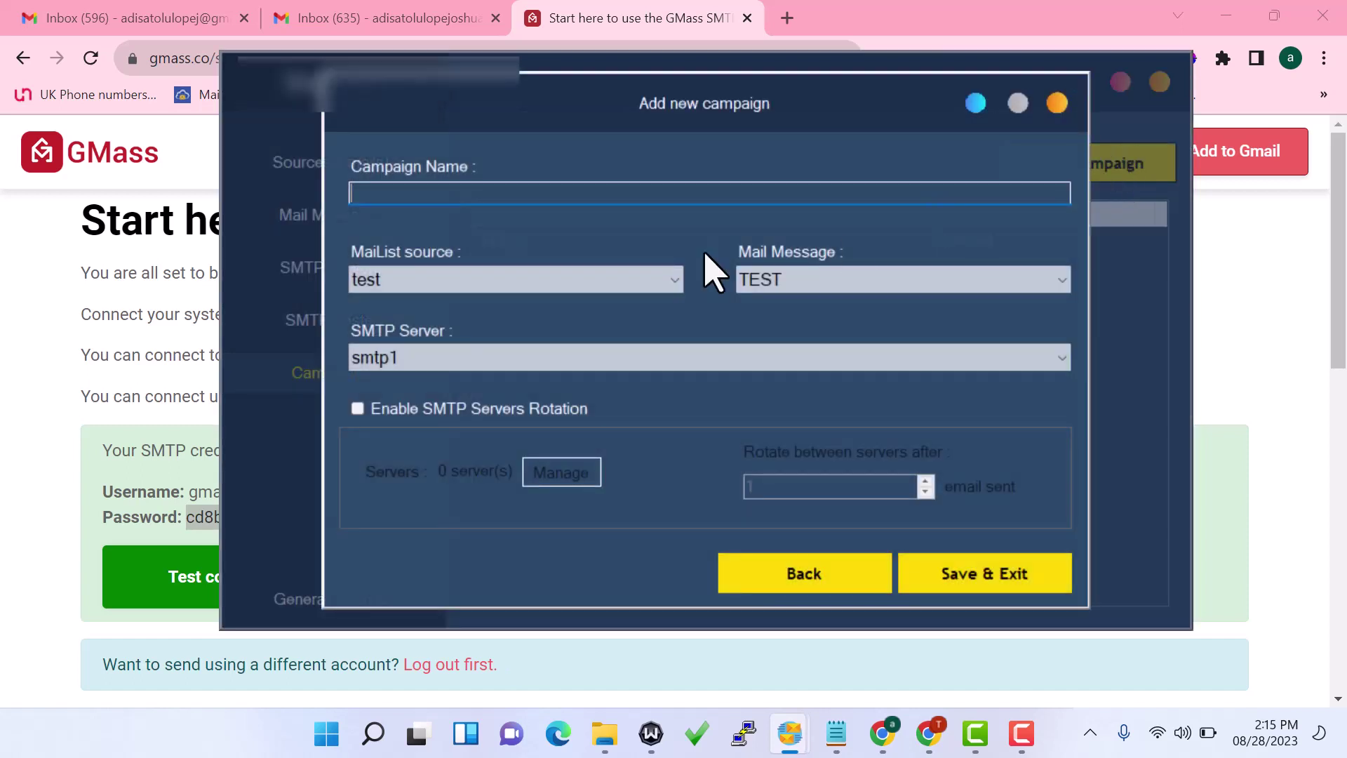
pyautogui.write('CAMPO')
pyautogui.click(424, 283)
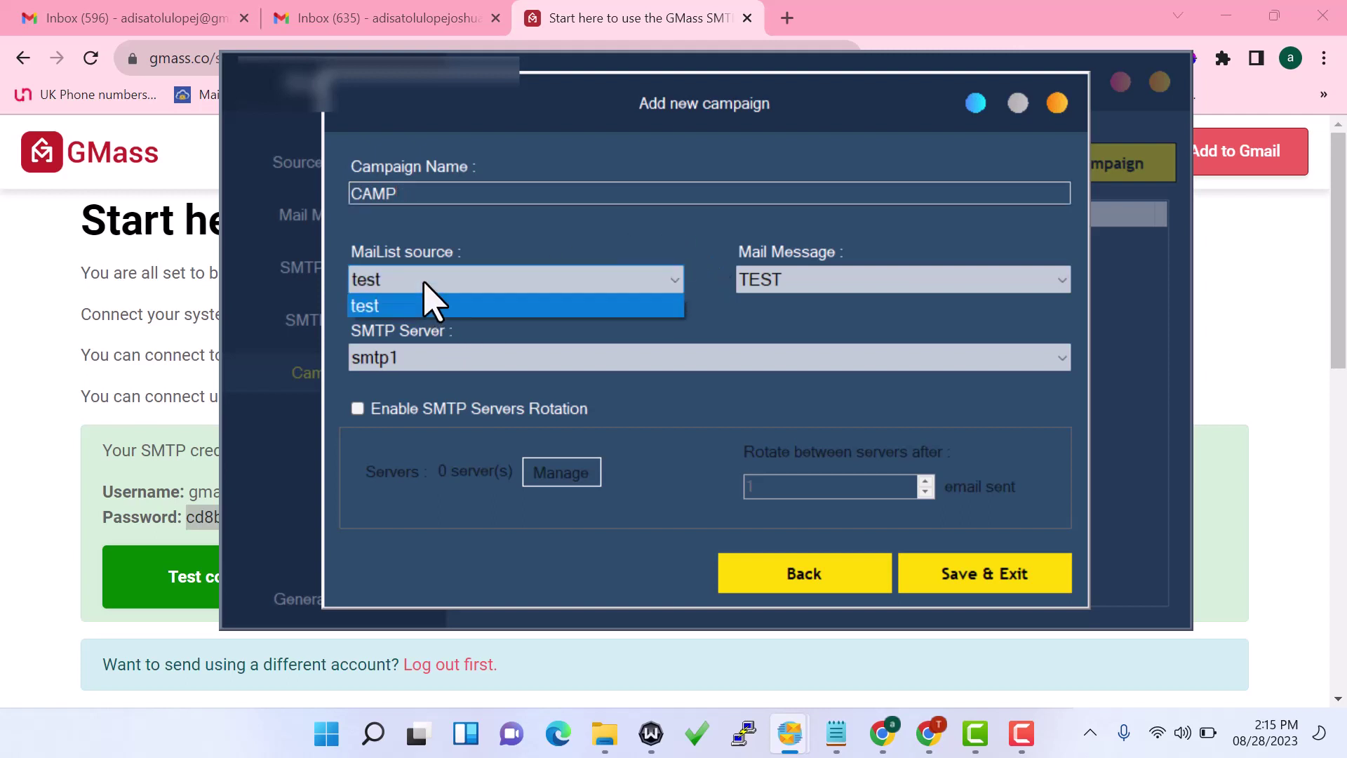
pyautogui.click(388, 310)
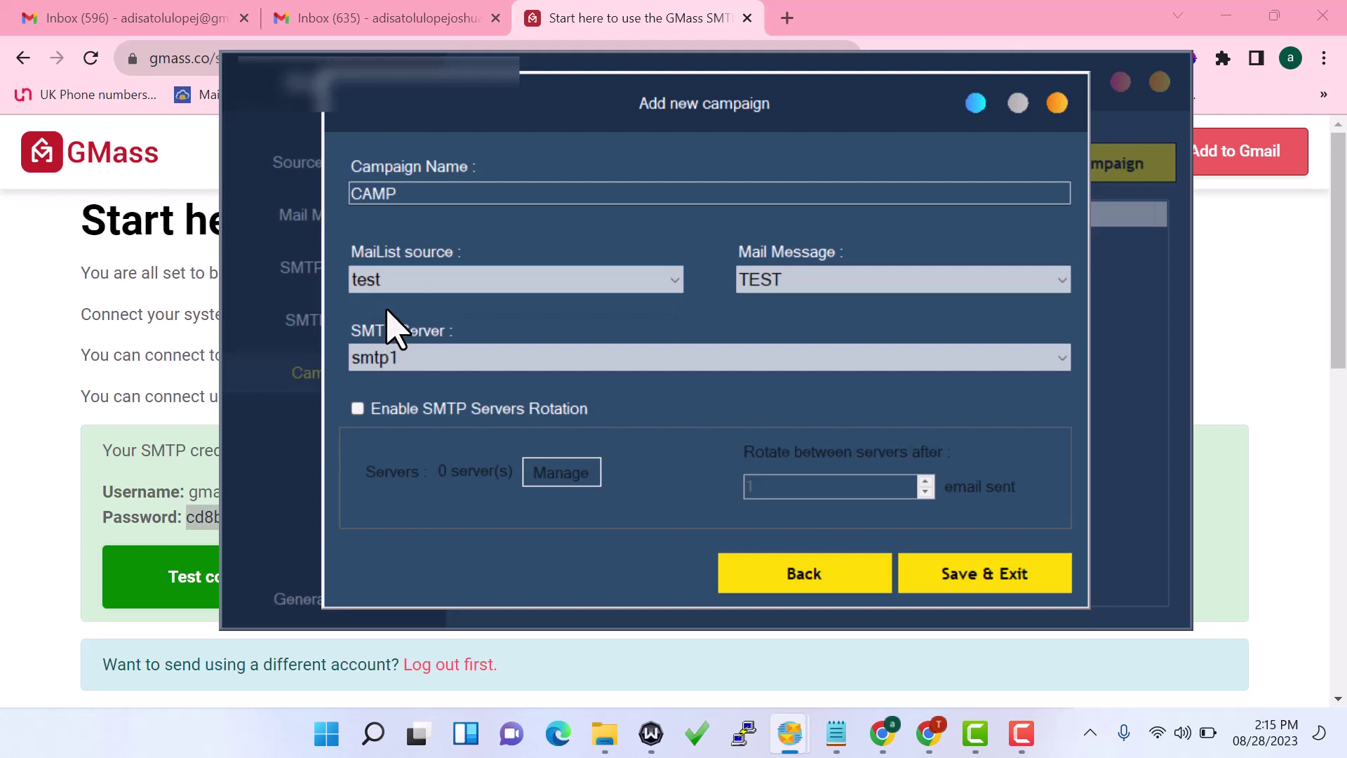
pyautogui.click(787, 274)
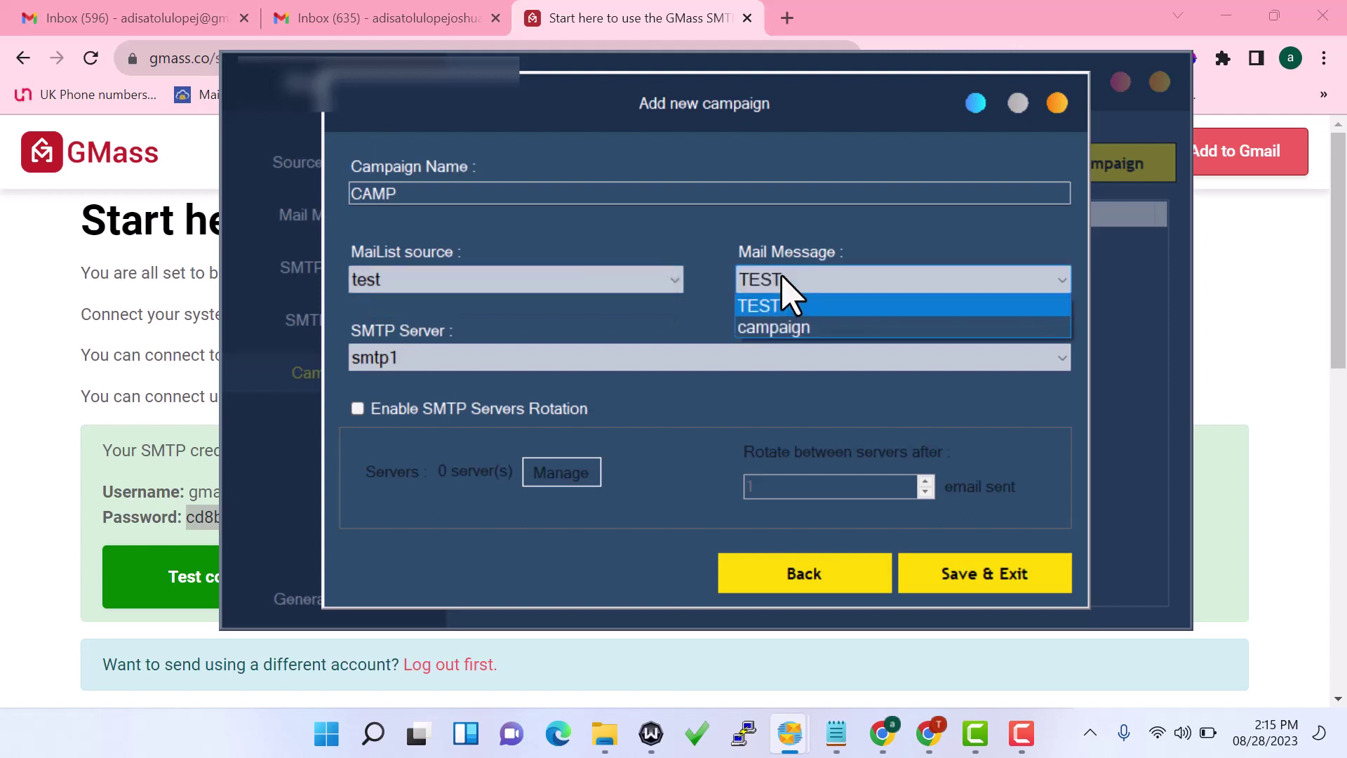
pyautogui.click(778, 329)
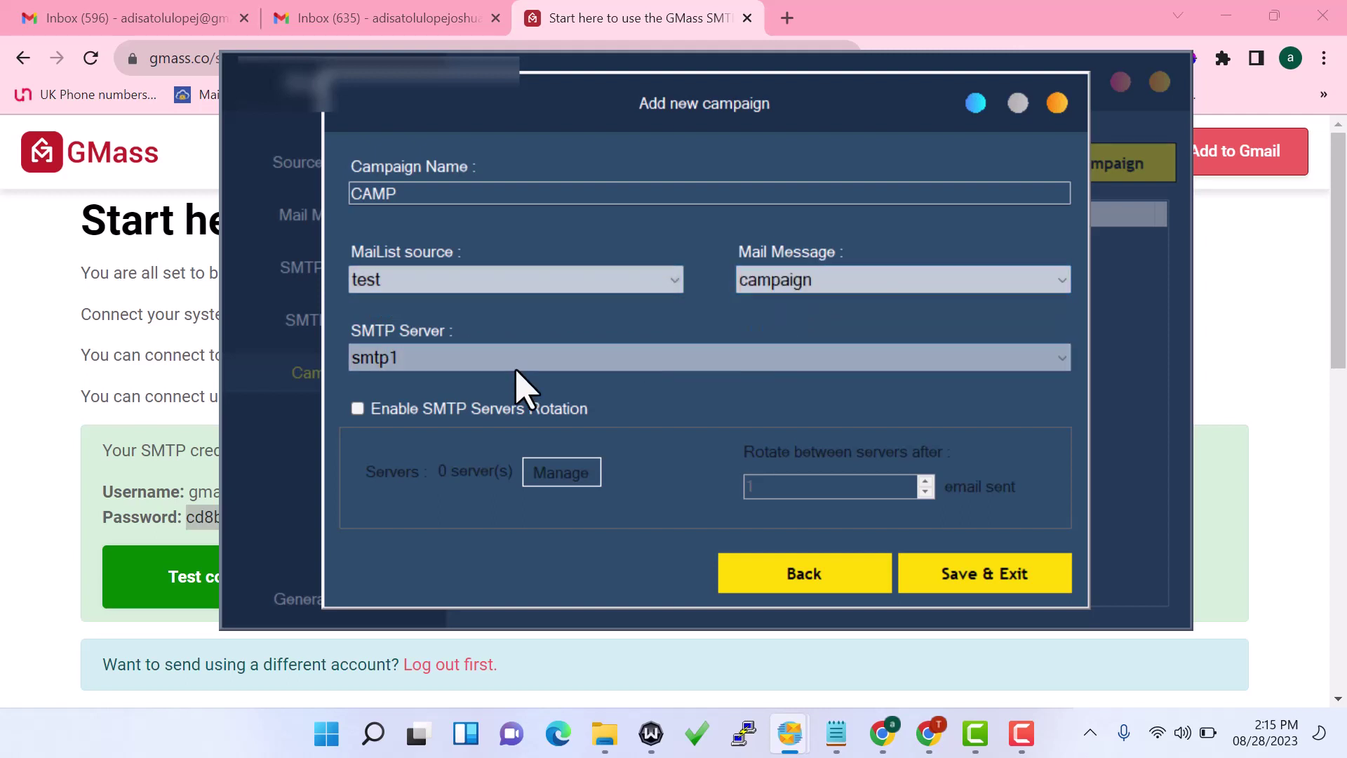
pyautogui.click(485, 364)
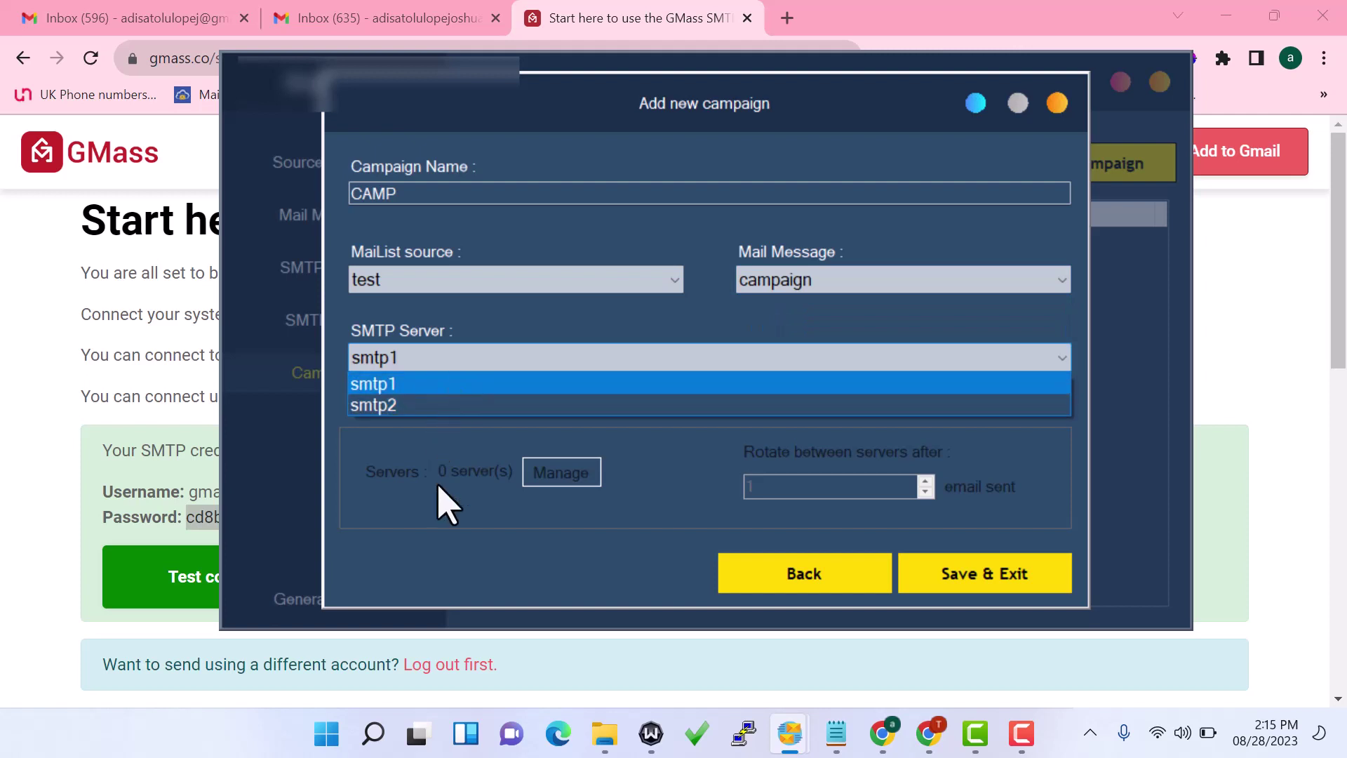
pyautogui.click(519, 301)
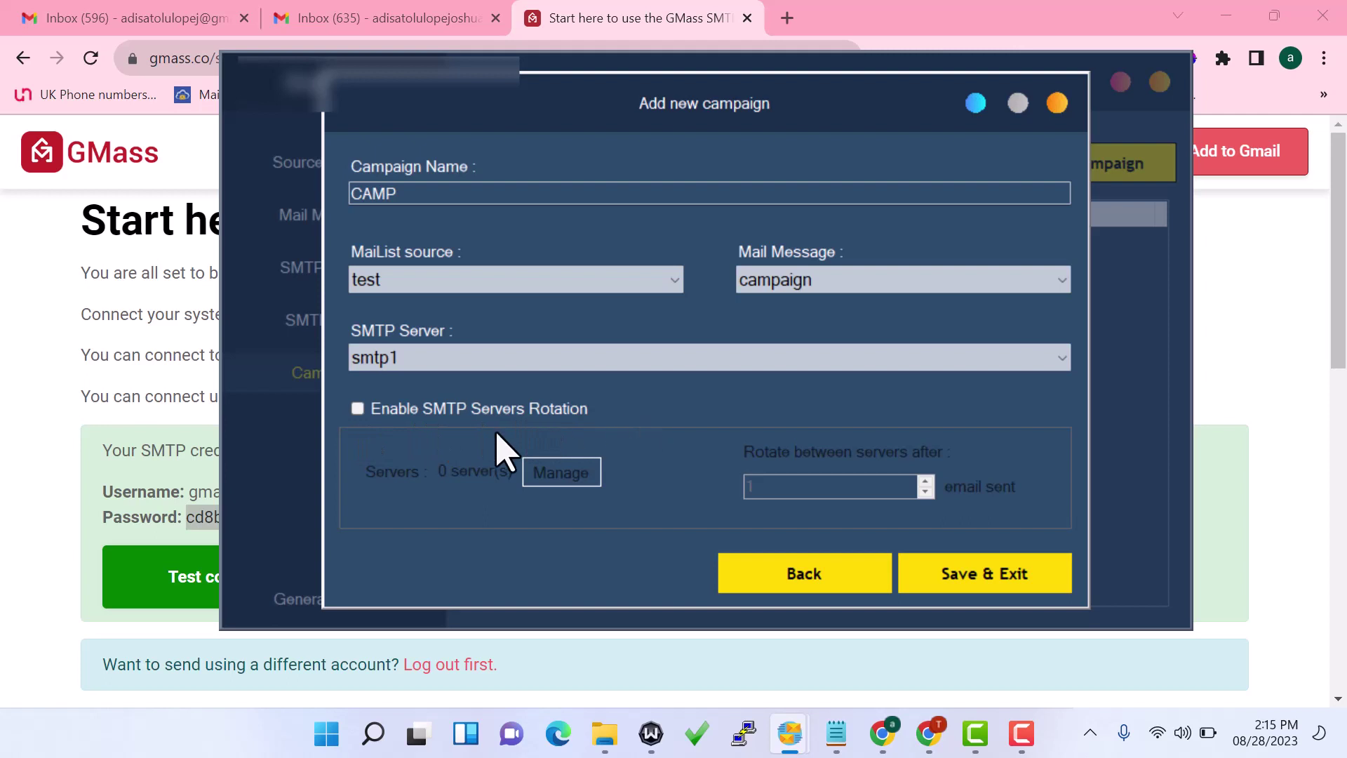
pyautogui.click(357, 409)
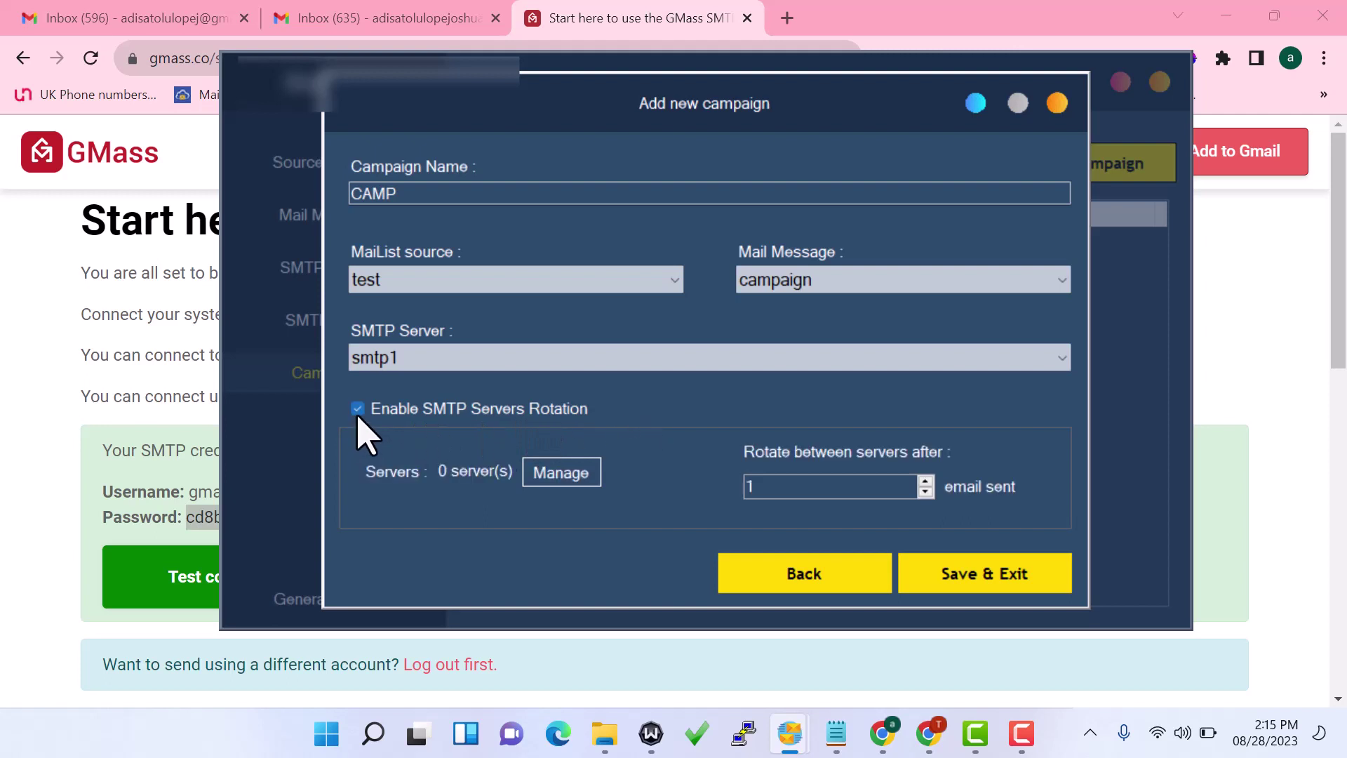
# Add smtp2 to the selected rotation servers
pyautogui.click(566, 477)
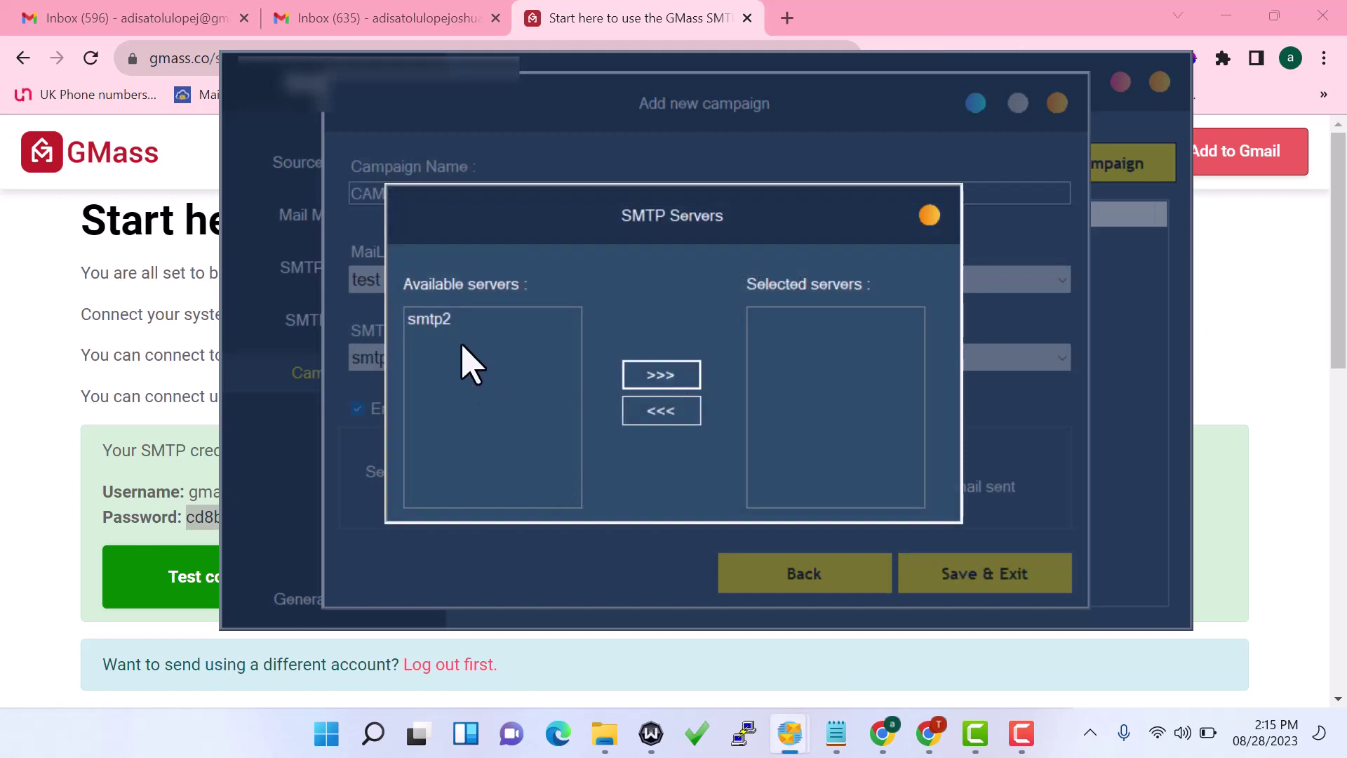
pyautogui.click(430, 337)
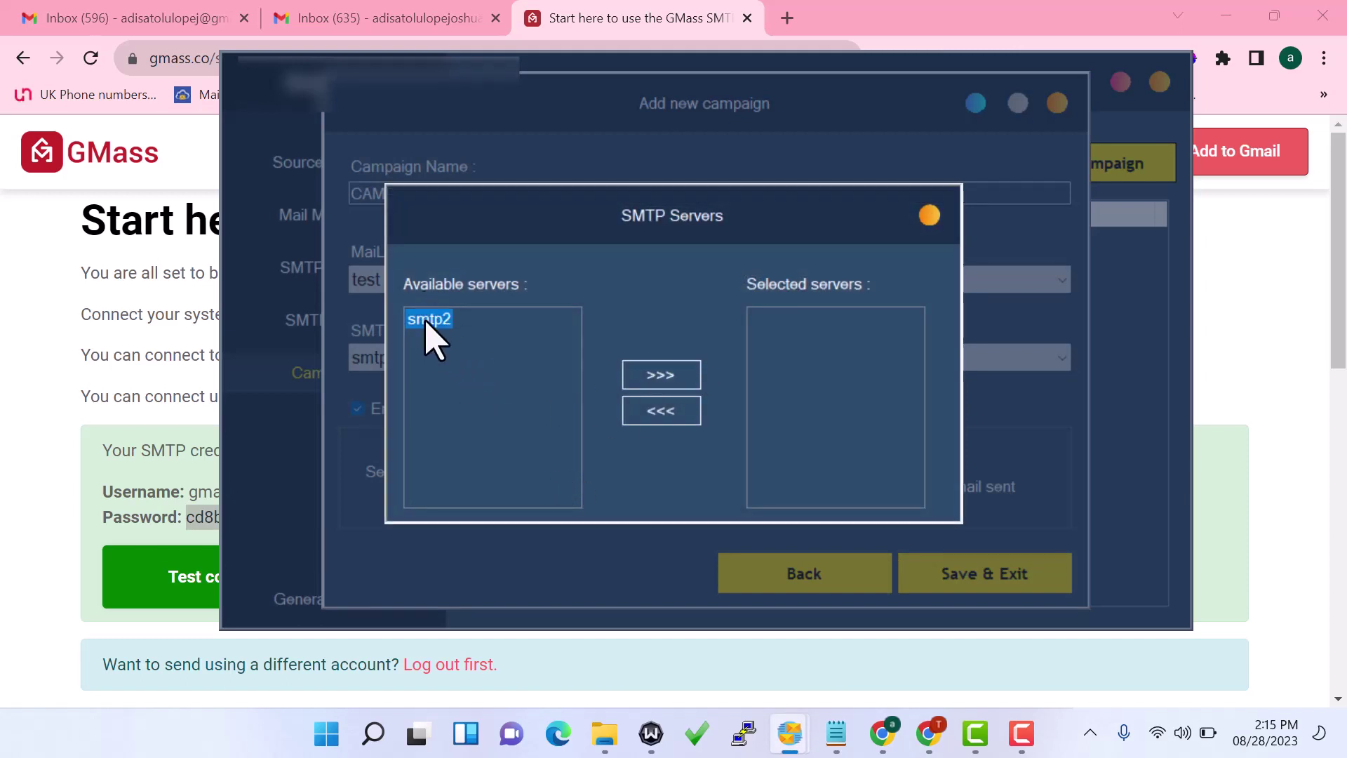
pyautogui.click(672, 380)
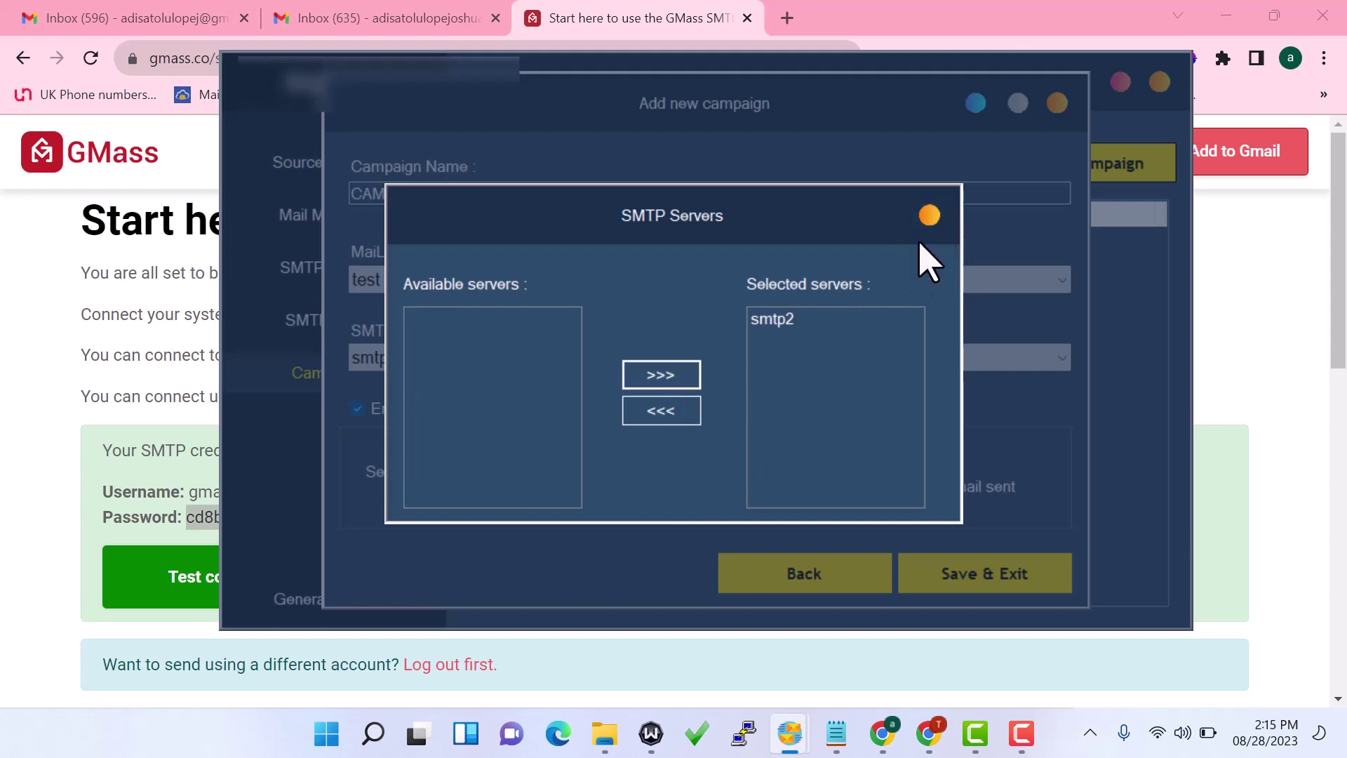
pyautogui.click(930, 217)
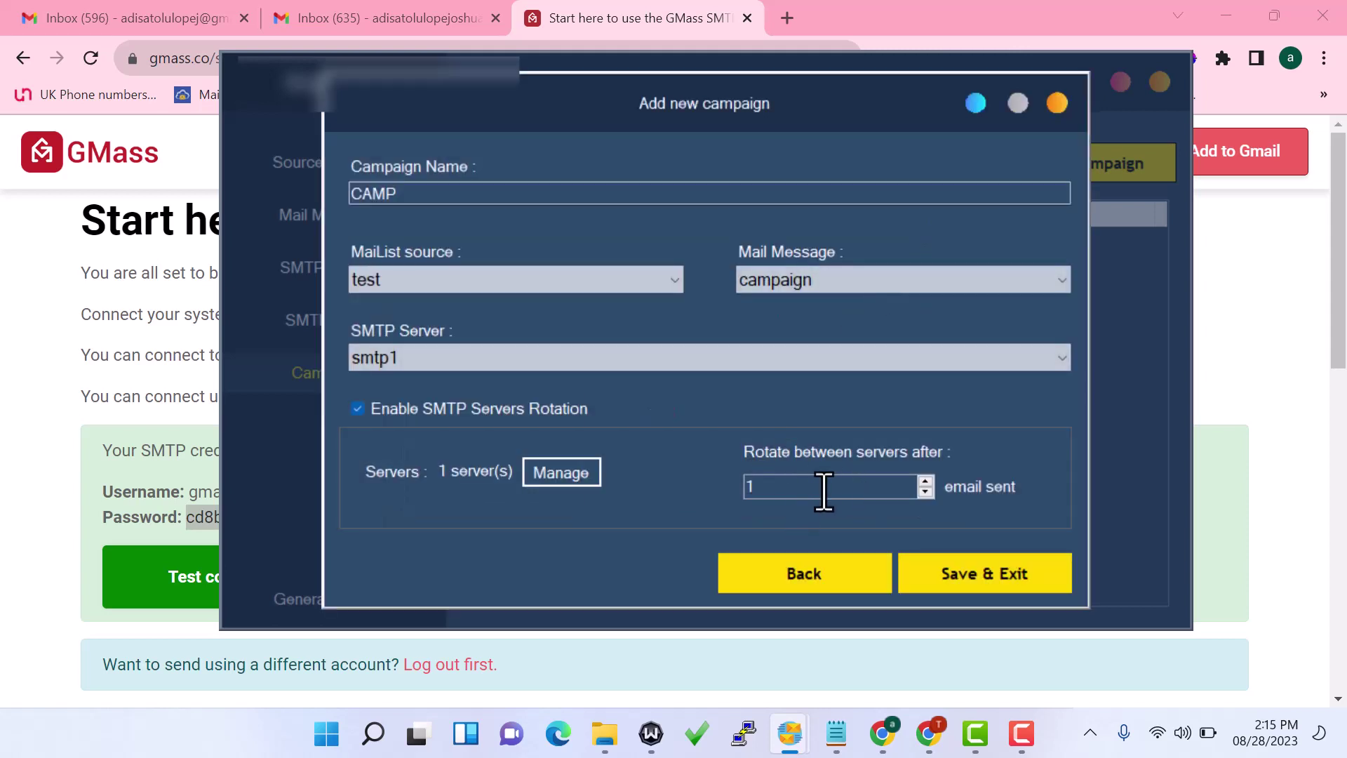
# Set the rotation count to 450, untick server rotation, and save the CAMP campaign
pyautogui.click(794, 496)
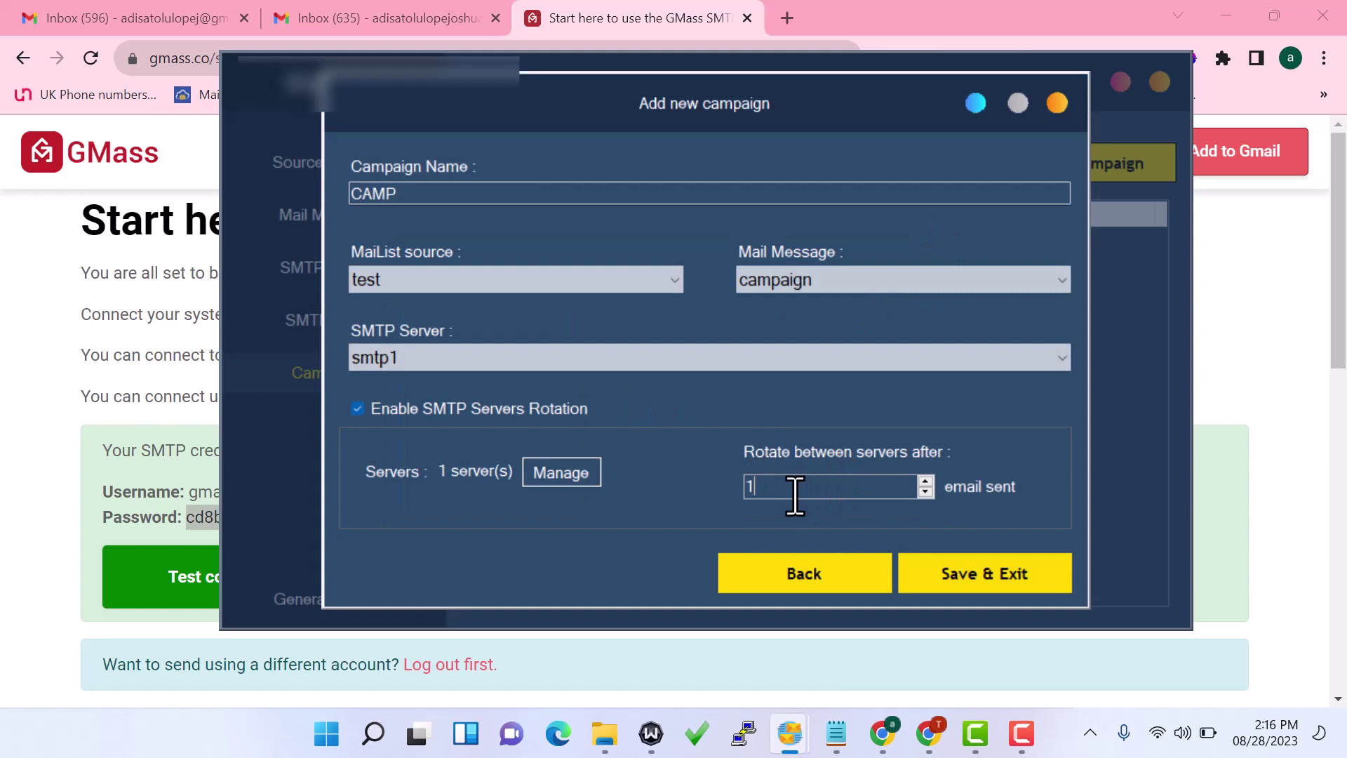
pyautogui.press('BackSpace')
pyautogui.write('450')
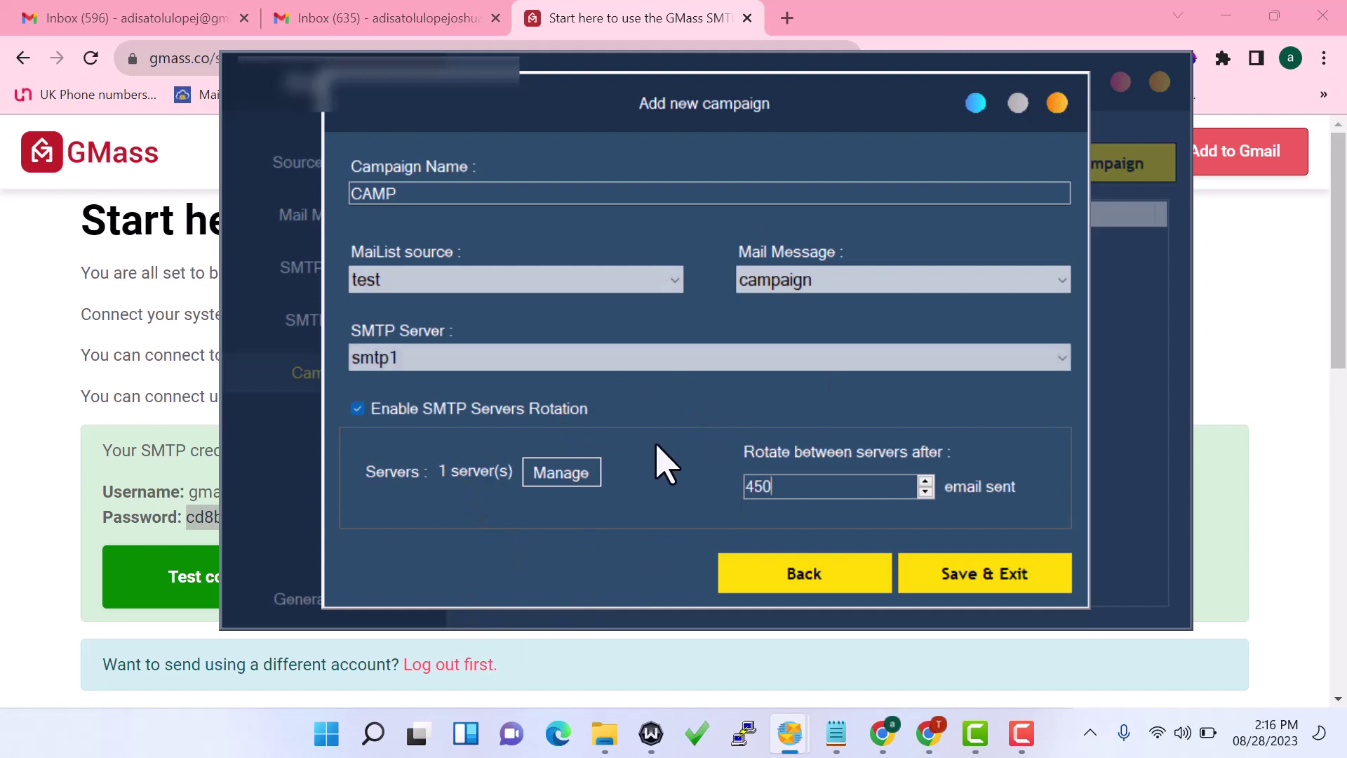
pyautogui.click(357, 409)
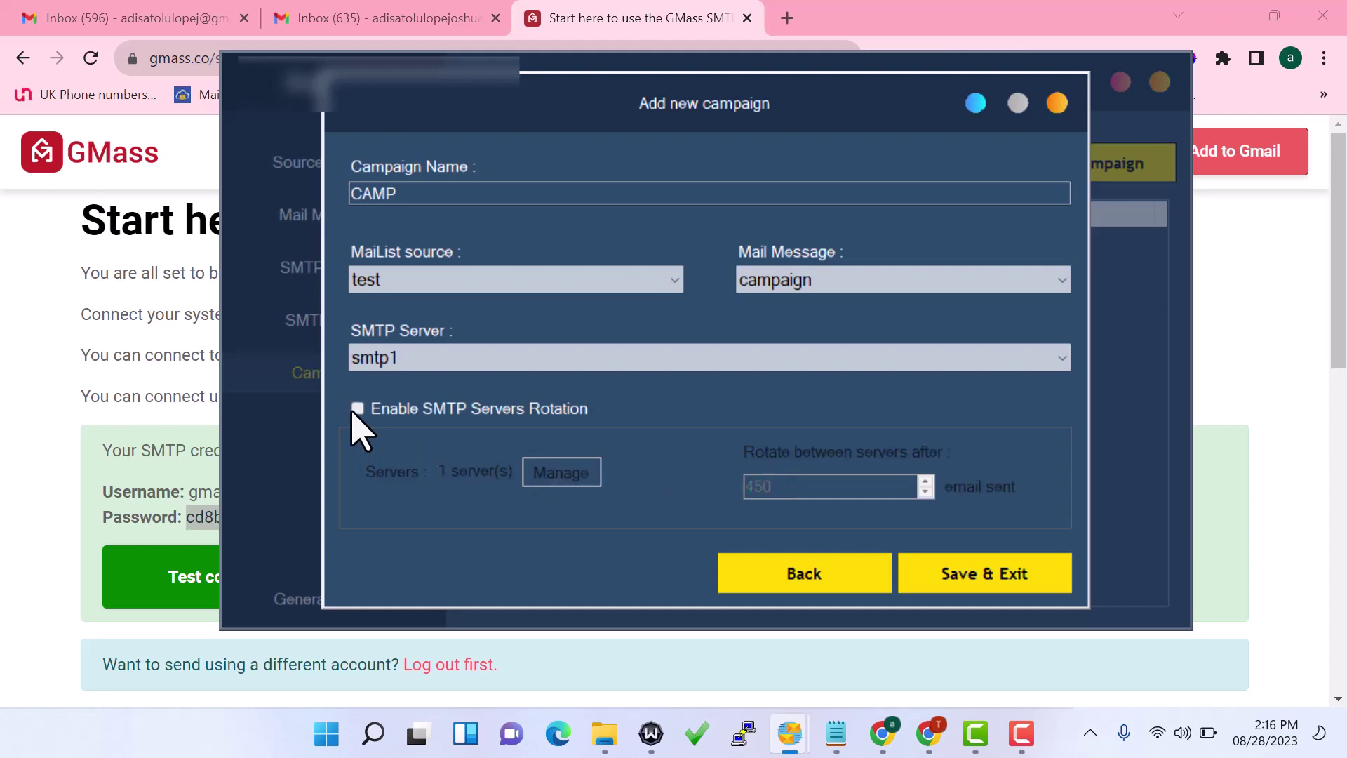
pyautogui.click(960, 574)
# Start the CAMP campaign so it sends both emails
pyautogui.click(777, 270)
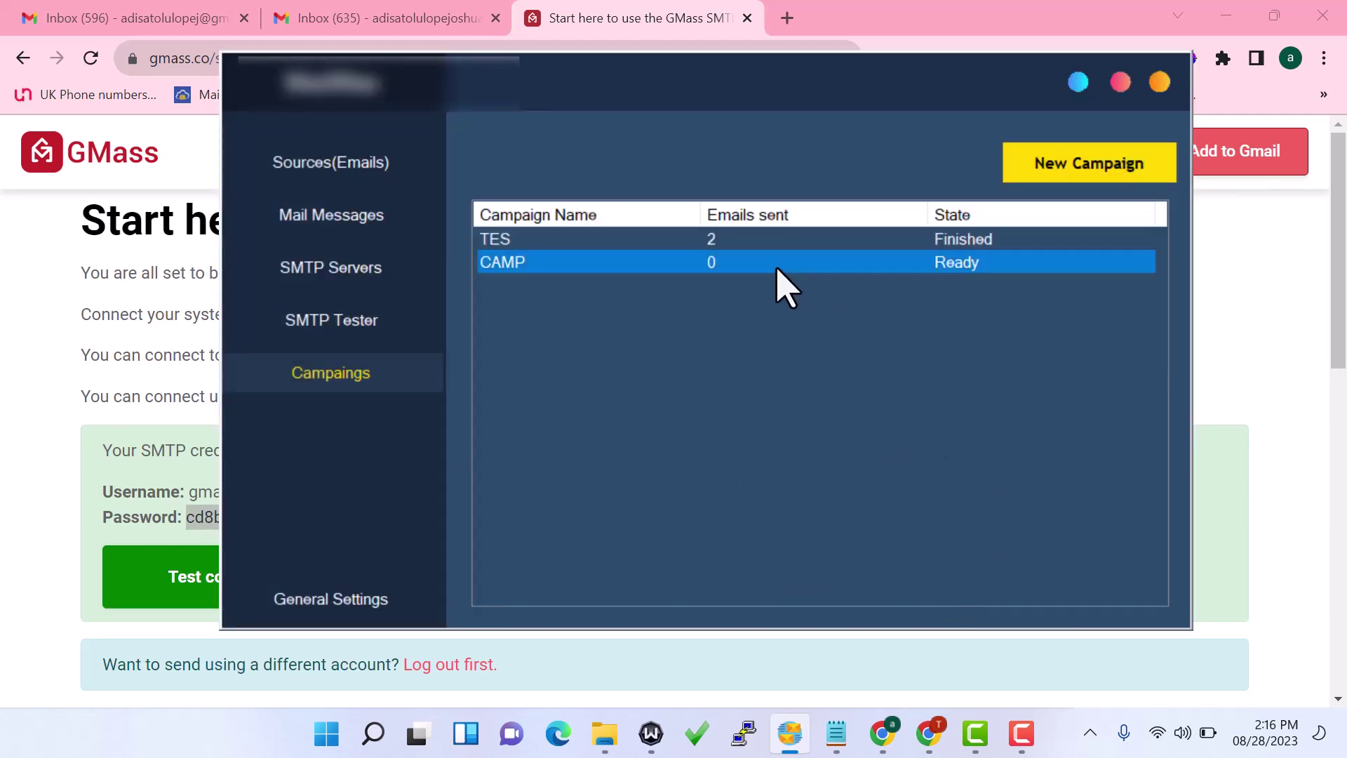
pyautogui.rightClick(755, 262)
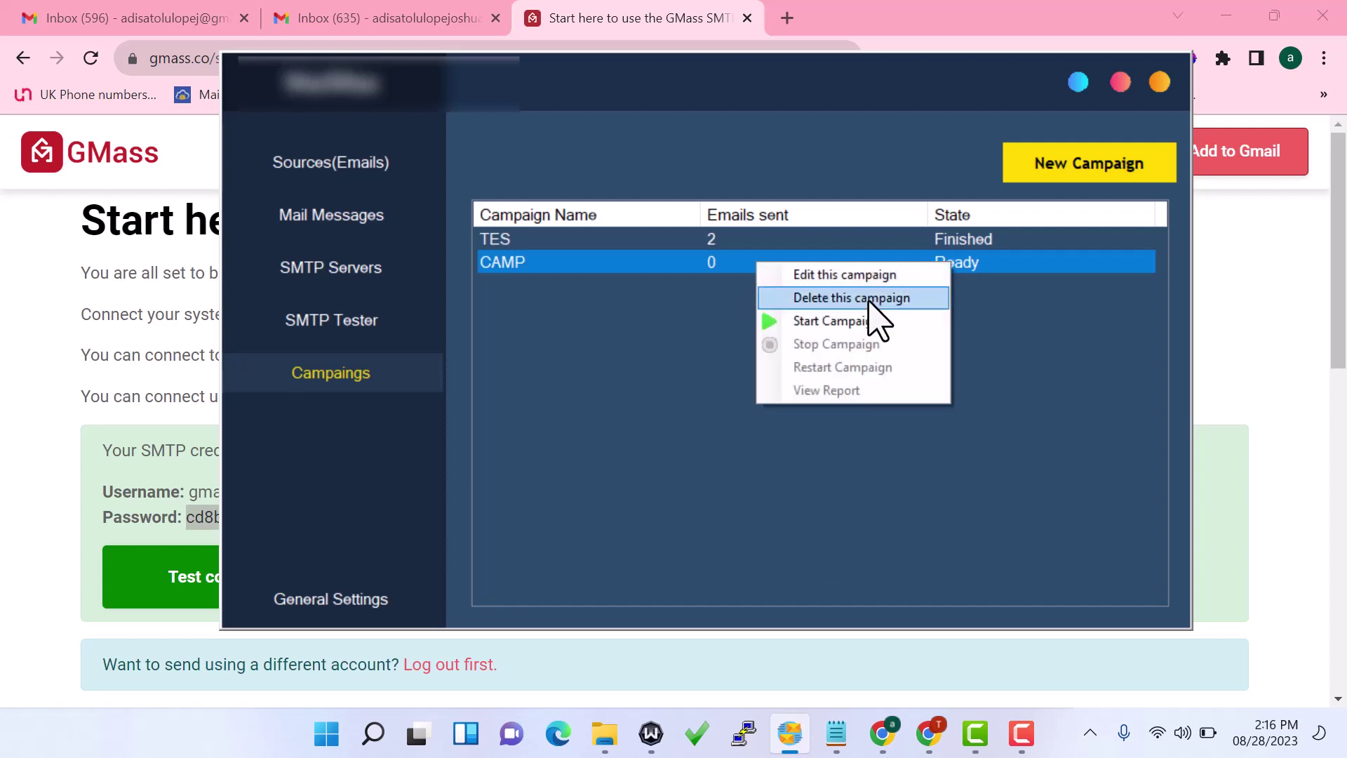
pyautogui.click(839, 329)
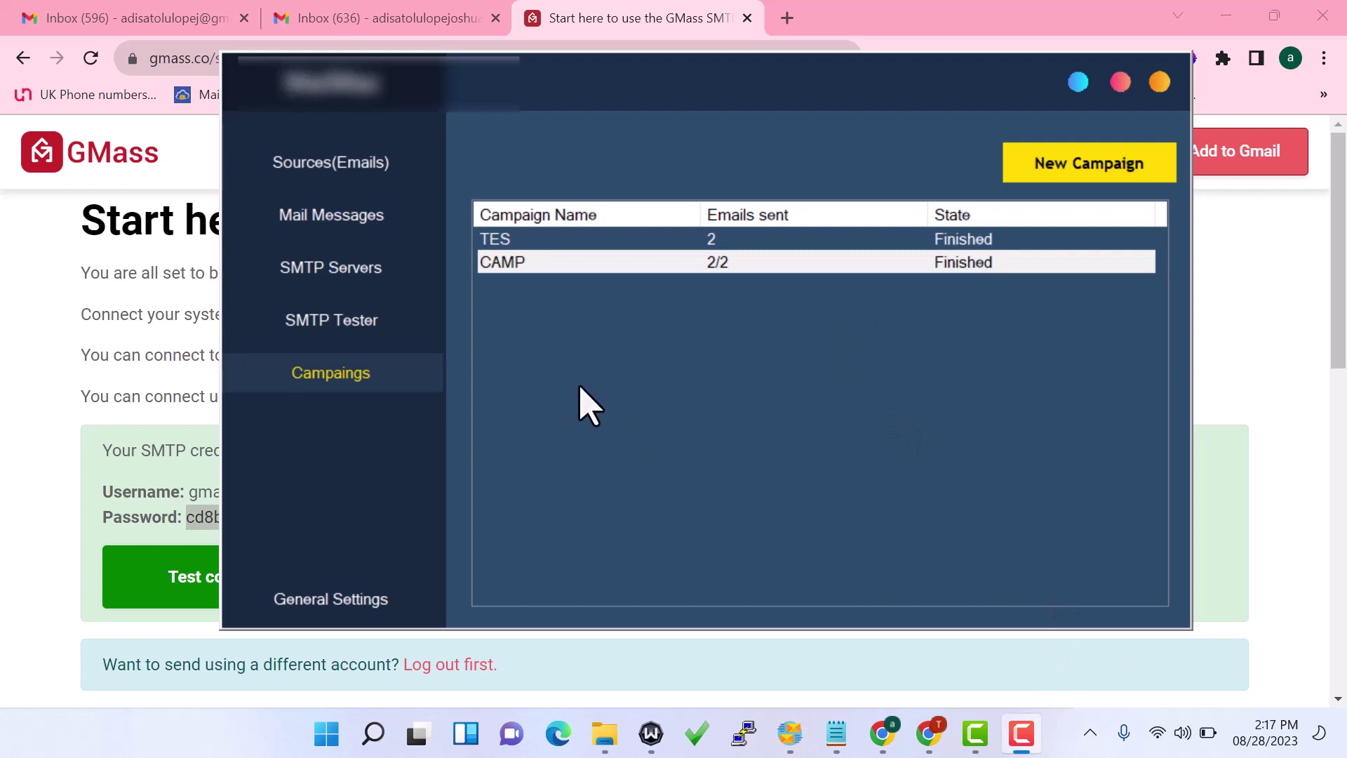
# Open the finished CAMP campaign's report showing both deliveries succeeded
pyautogui.click(712, 260)
pyautogui.rightClick(711, 260)
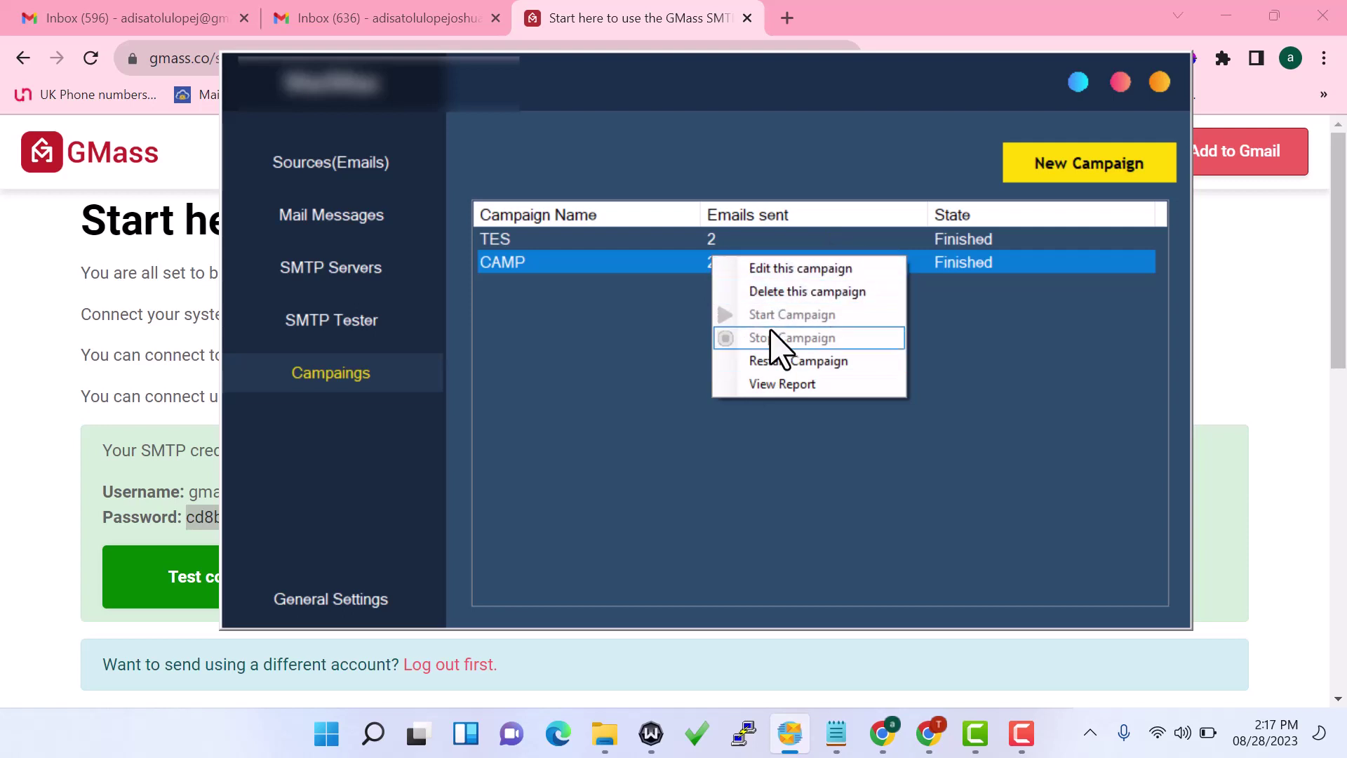
pyautogui.click(793, 385)
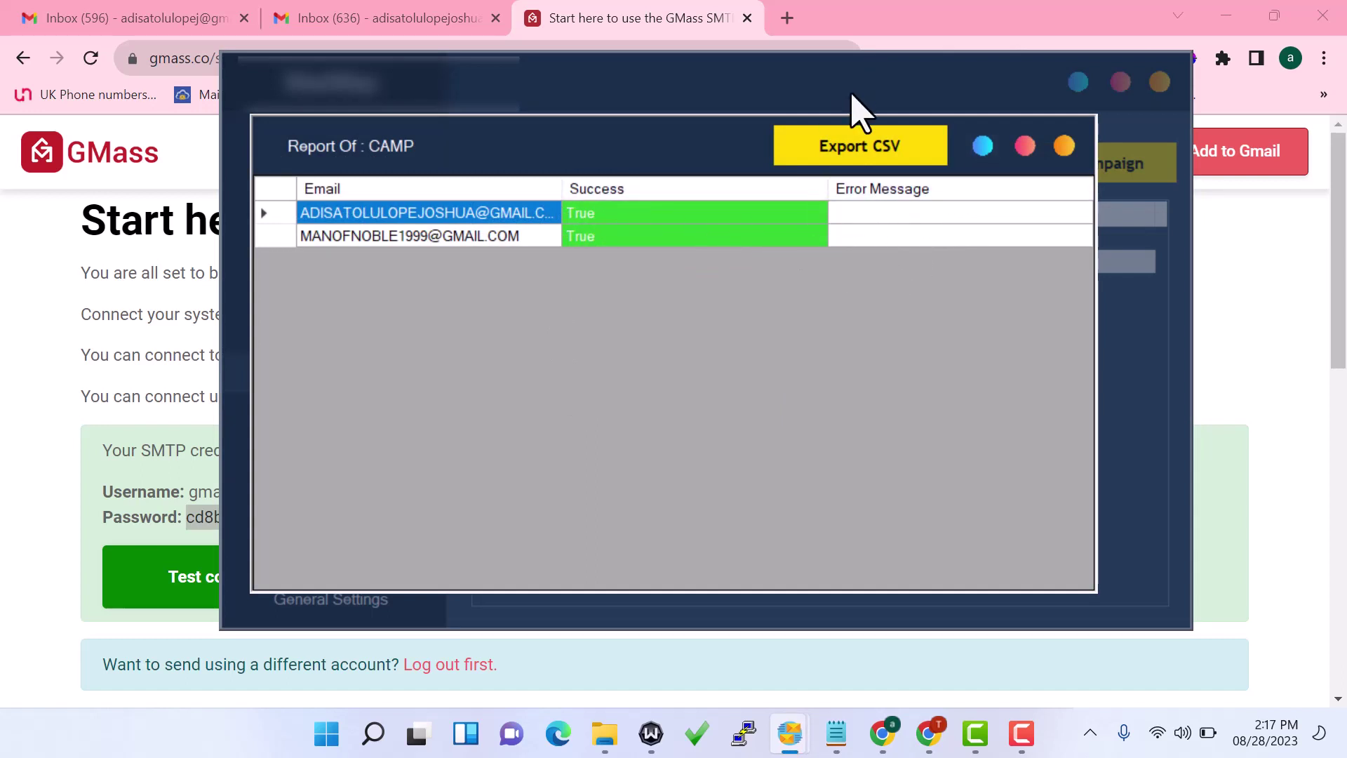
# Export the CAMP report to CSV, close it, and view the testing software email in Gmail
pyautogui.click(904, 145)
pyautogui.click(1064, 147)
pyautogui.click(376, 14)
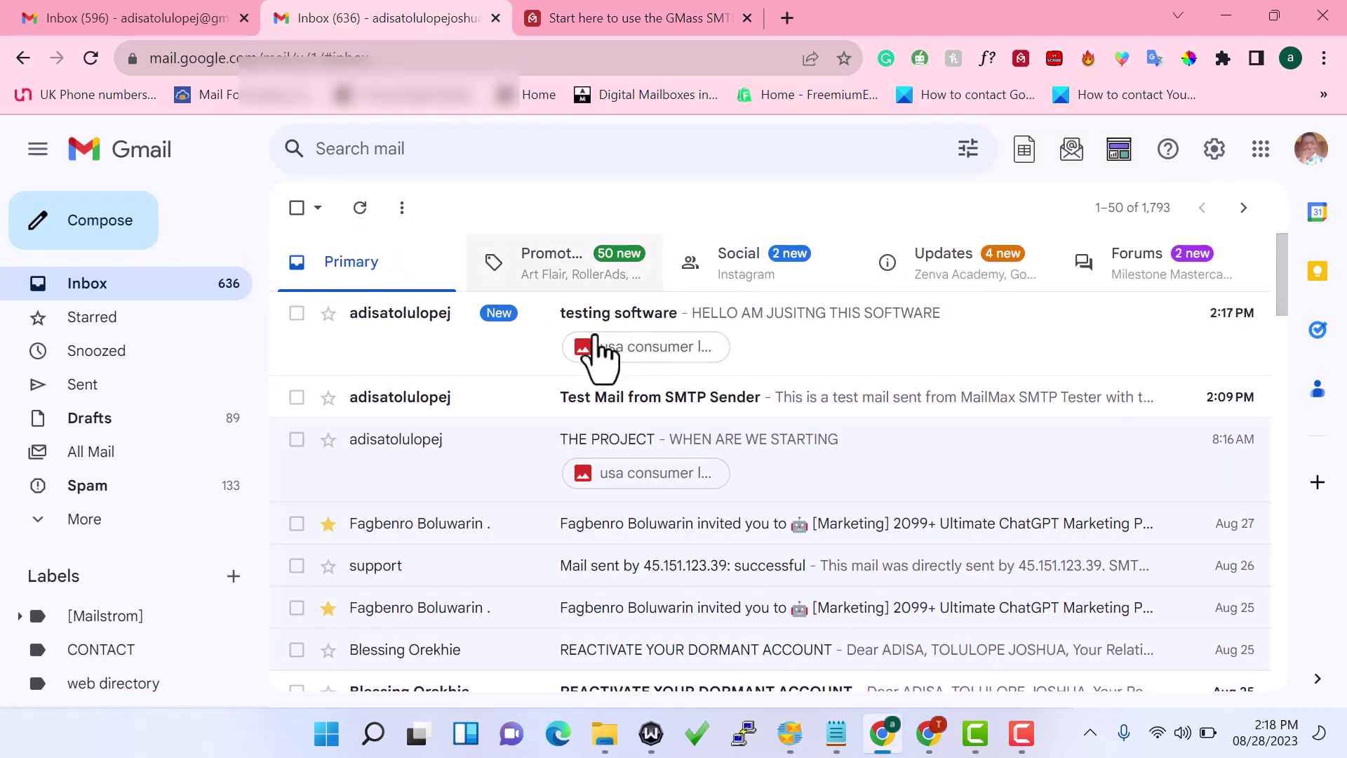
# Open the received 'testing software' email in Gmail and check its image attachment
pyautogui.click(538, 330)
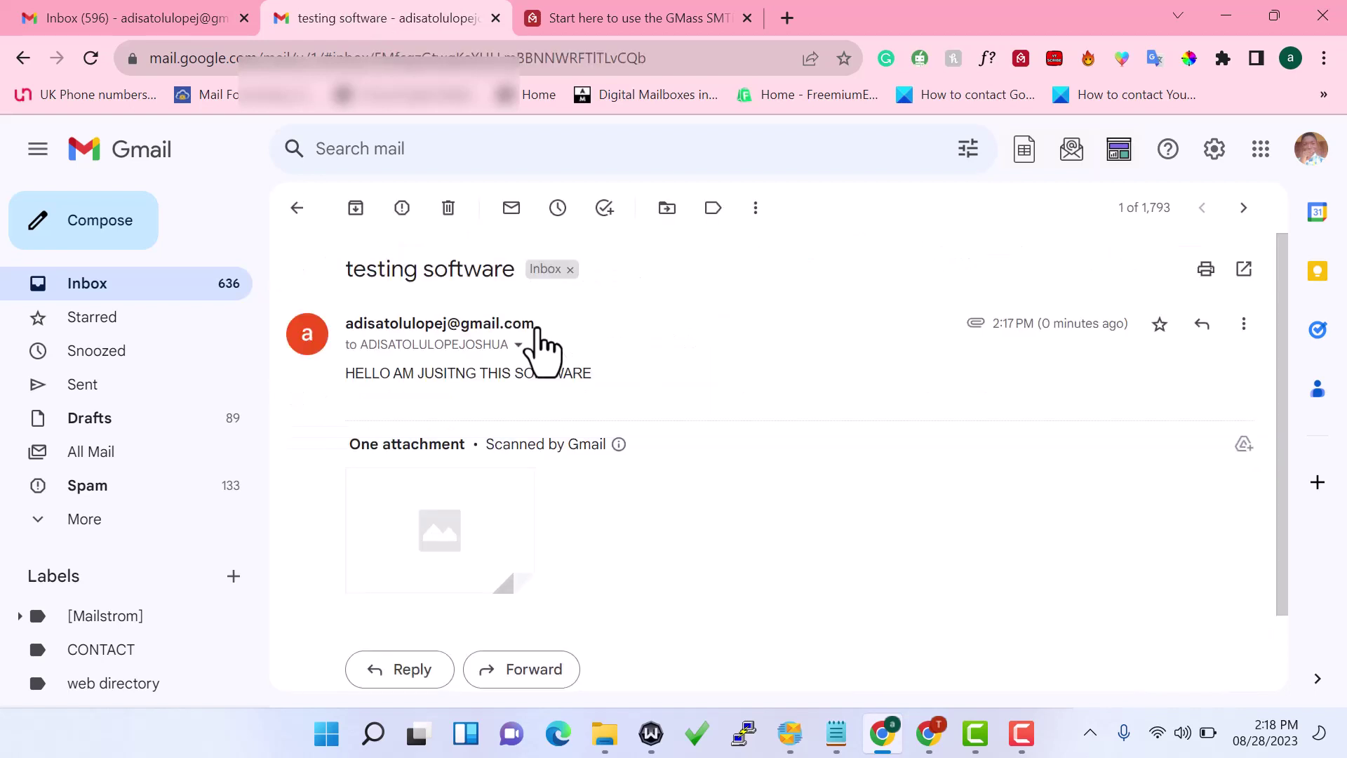
pyautogui.scroll(-3, 1092, 337)
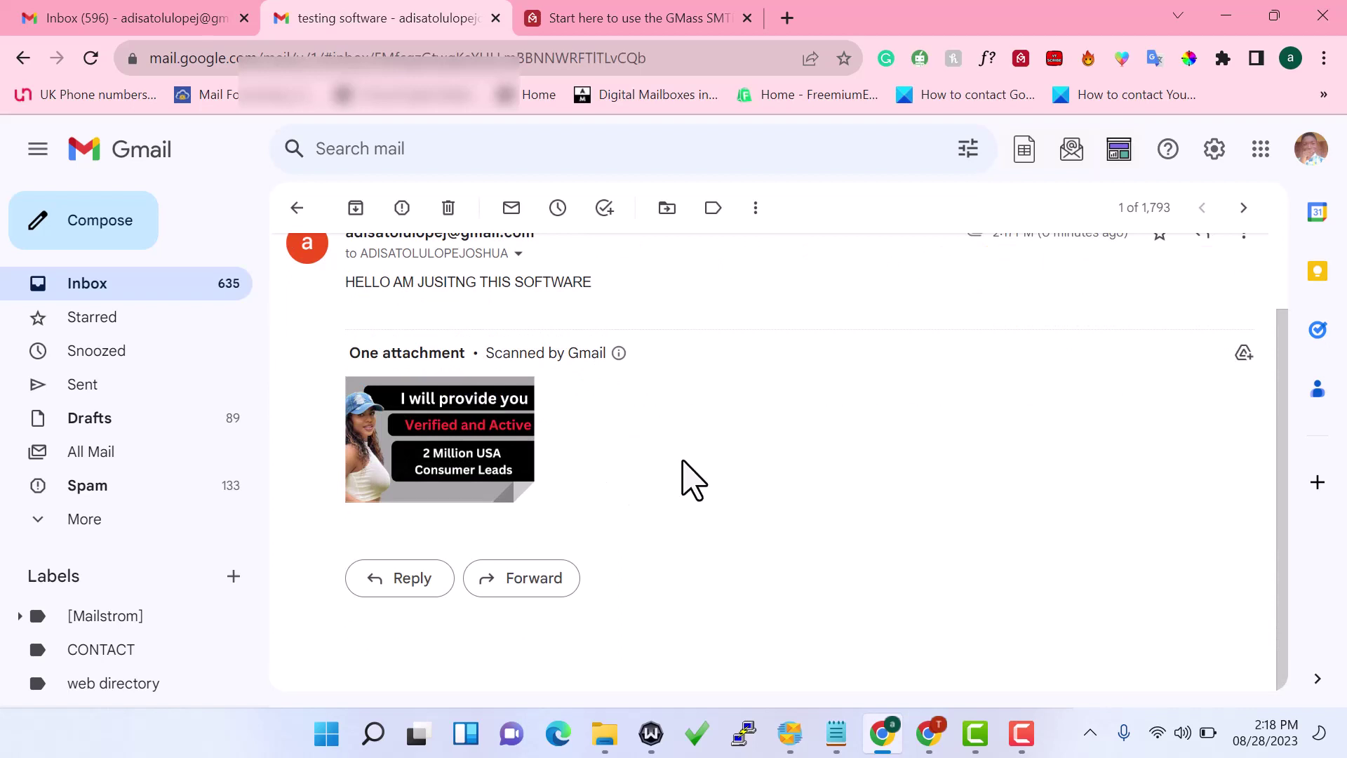
pyautogui.scroll(1, 693, 481)
pyautogui.scroll(2, 693, 480)
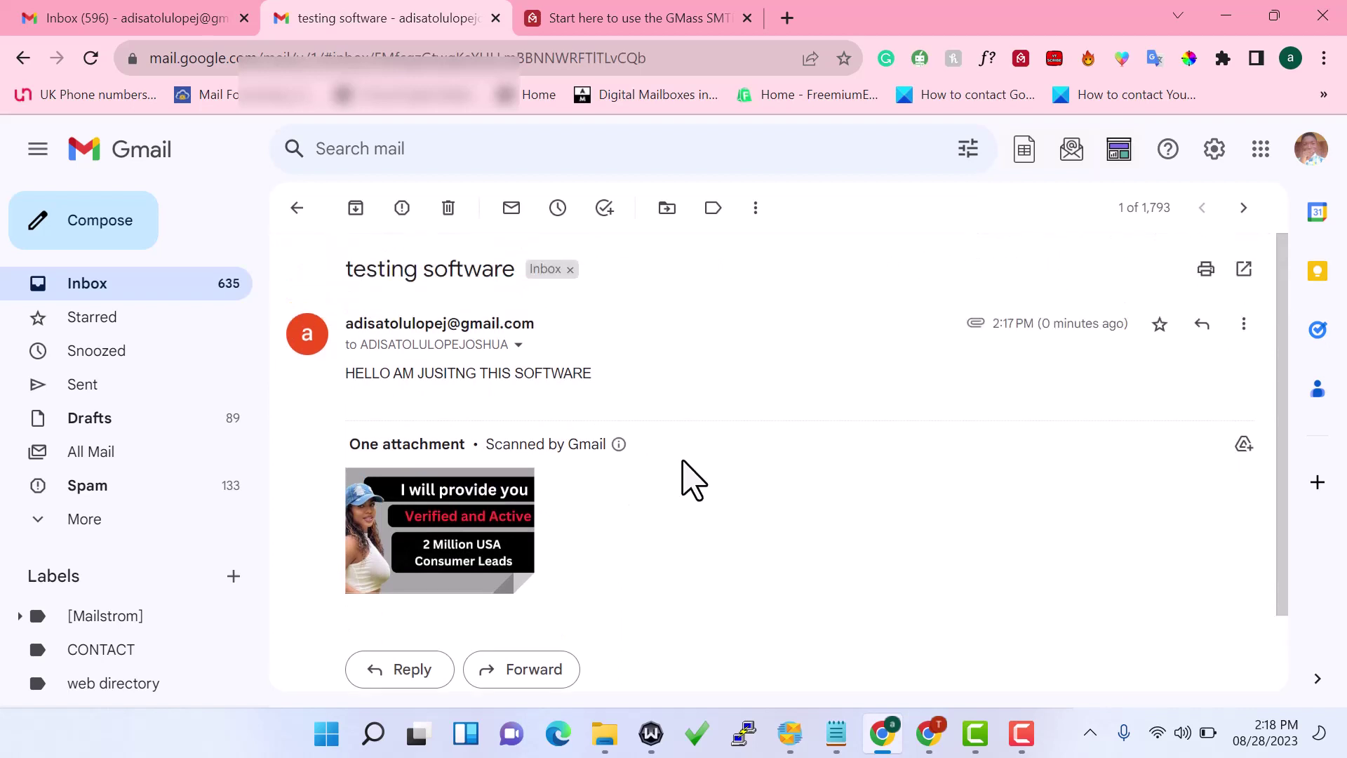
# Go back to the Gmail inbox and bring MailMax's Campaigns page, showing CAMP finished with 2/2 sent, to the front
pyautogui.click(87, 284)
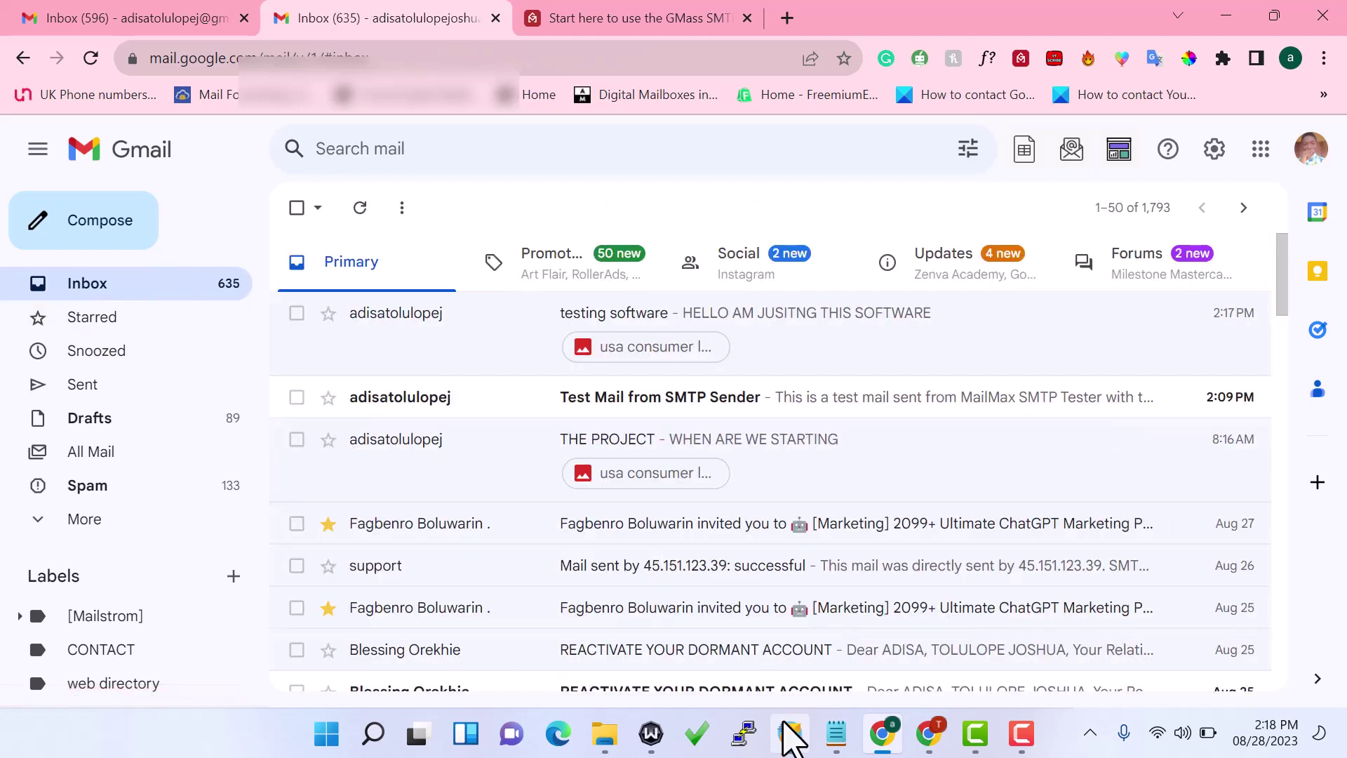
pyautogui.click(789, 733)
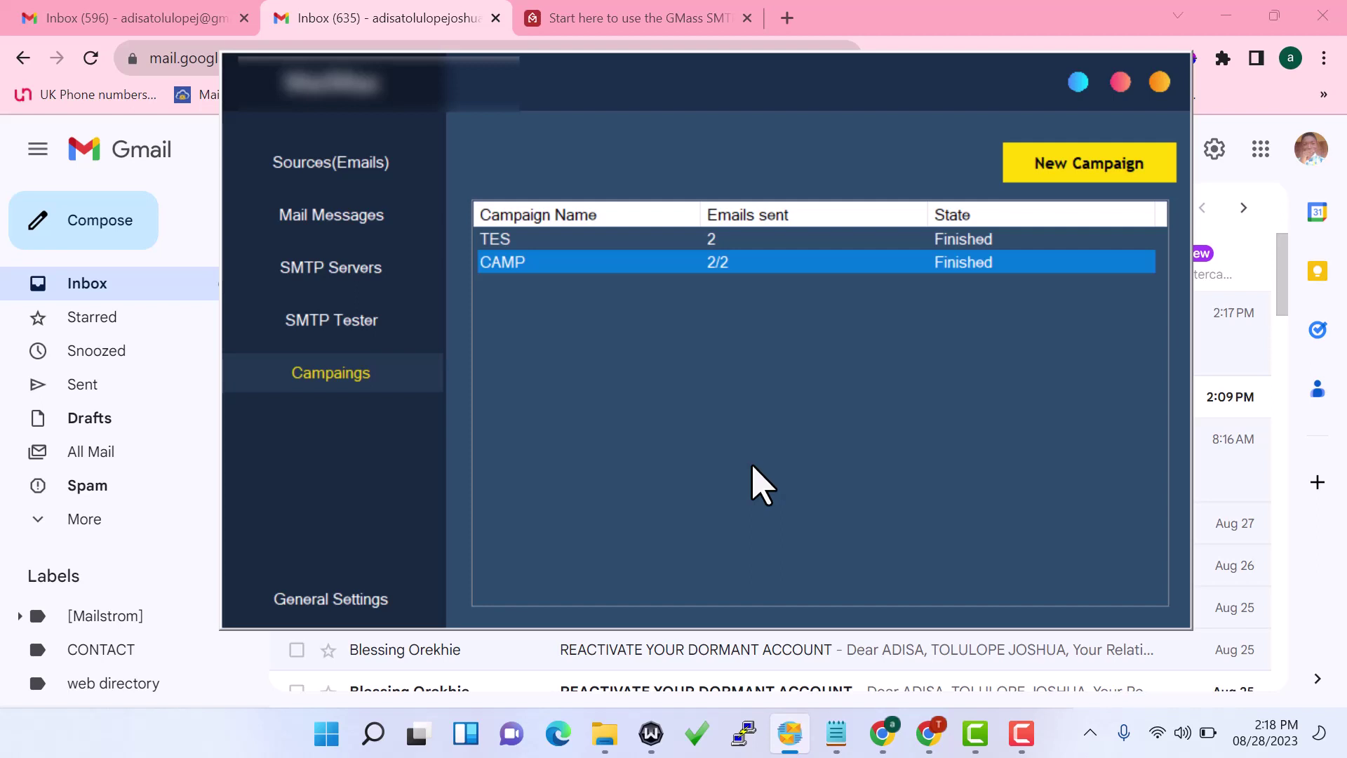
pyautogui.click(788, 505)
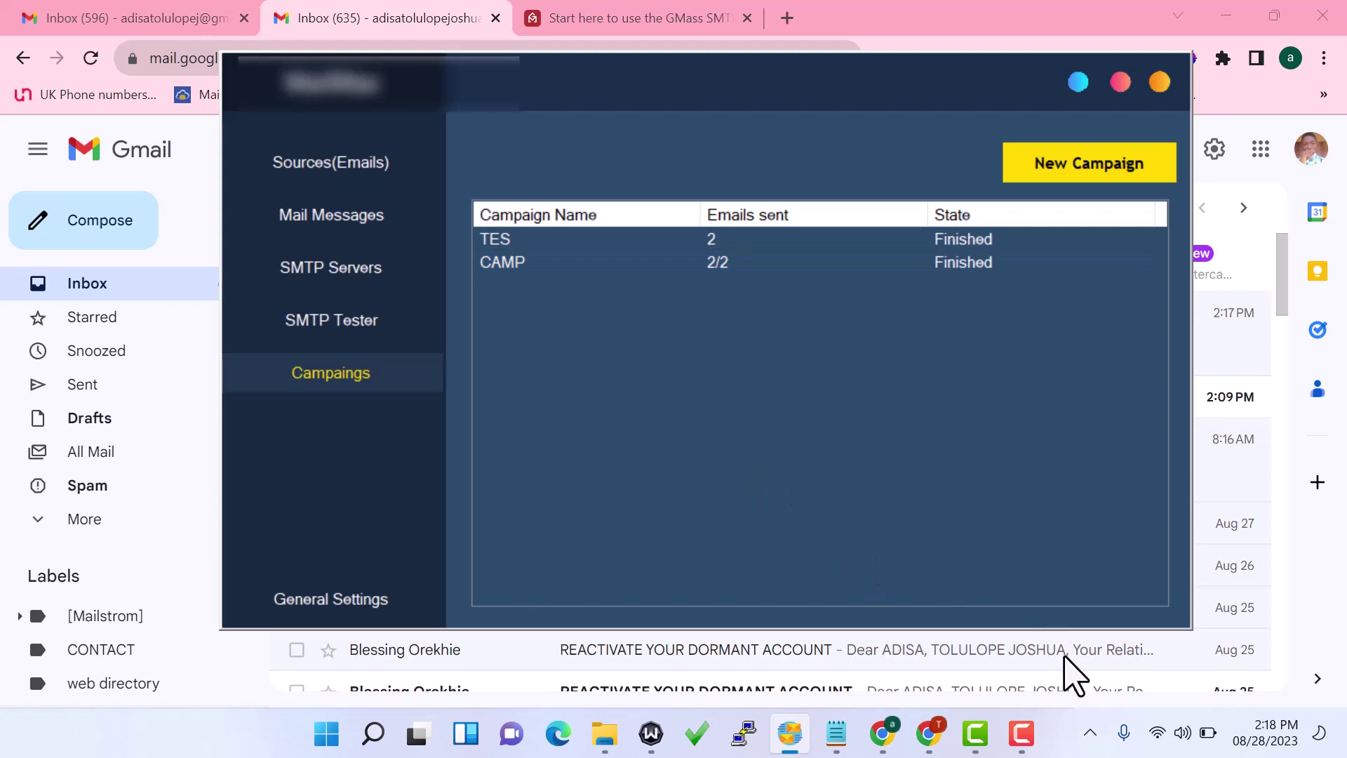